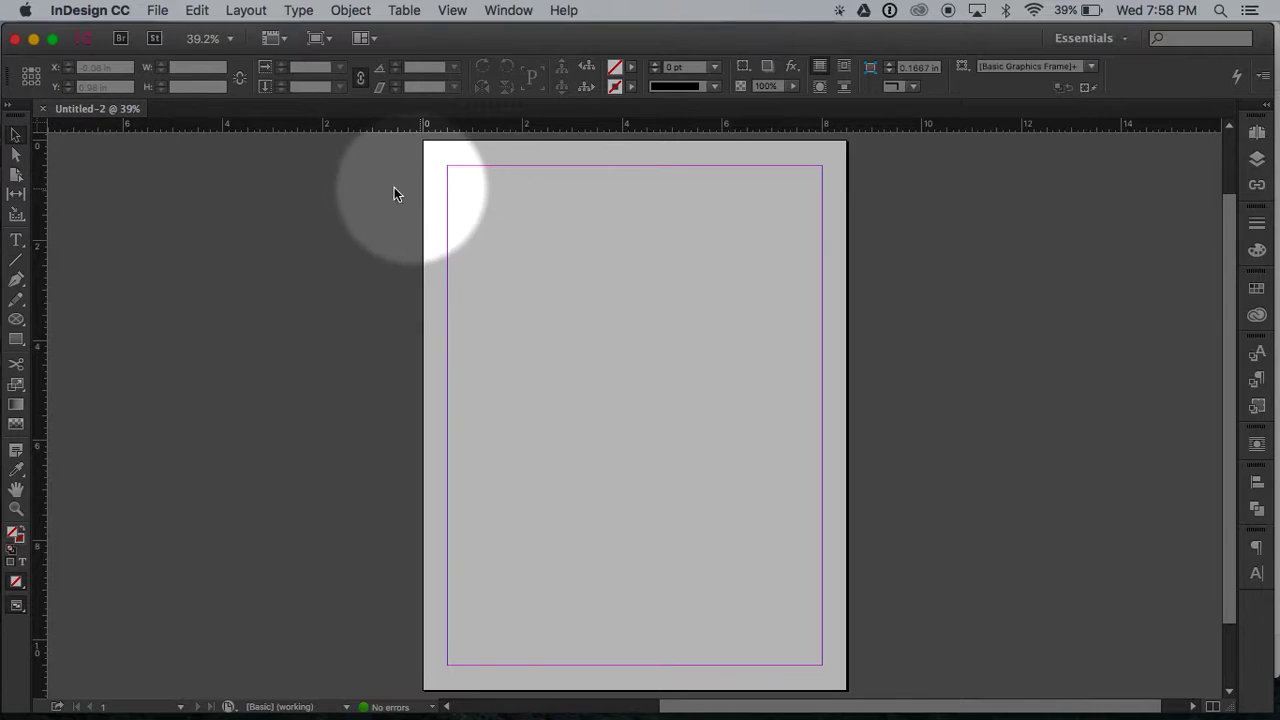
- Draw a large empty text frame from the top-left margin across the upper page
left_click(17, 240)
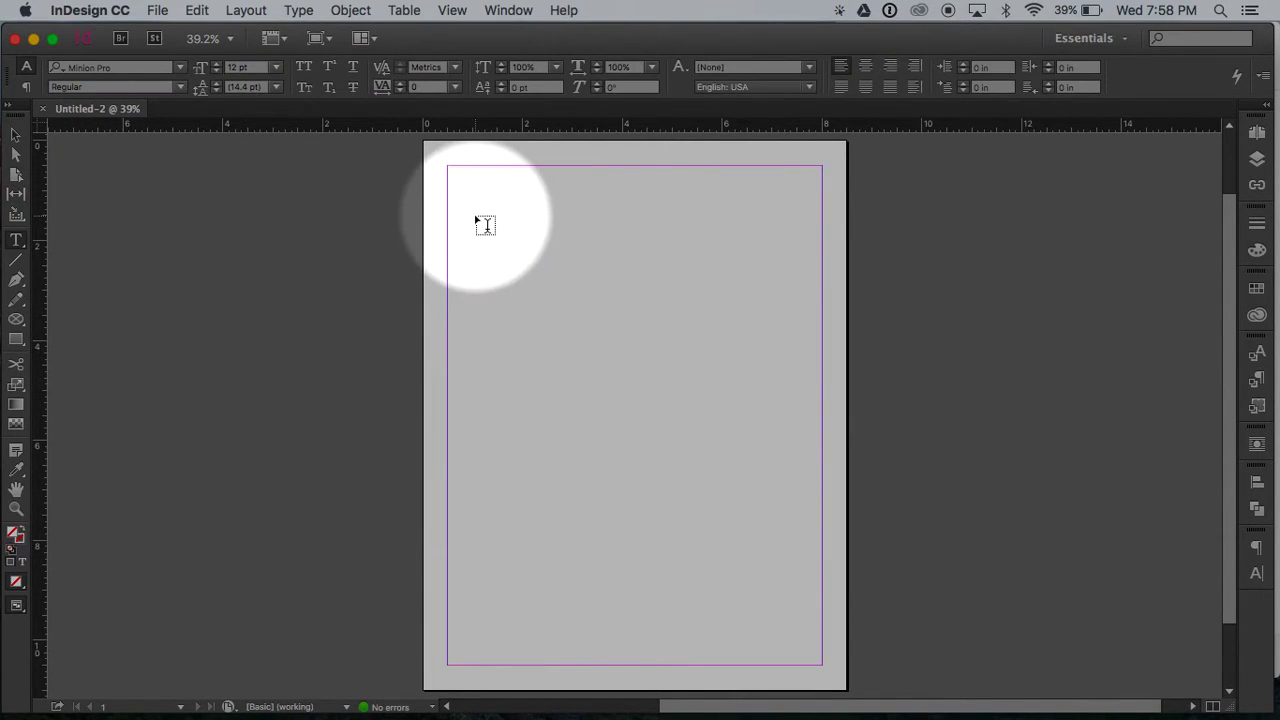
mouse_move(475, 215)
left_mouse_down()
mouse_move(551, 313)
mouse_move(775, 507)
left_mouse_up()
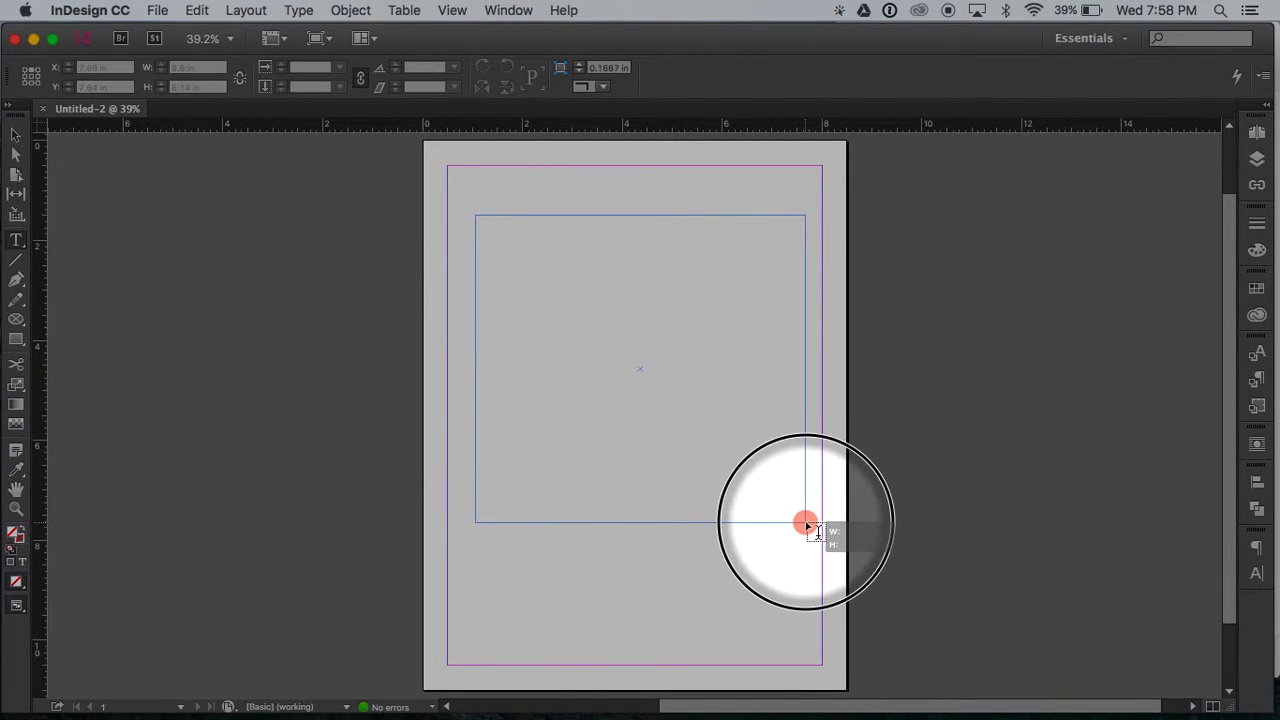
left_click_drag(775, 507, 806, 519)
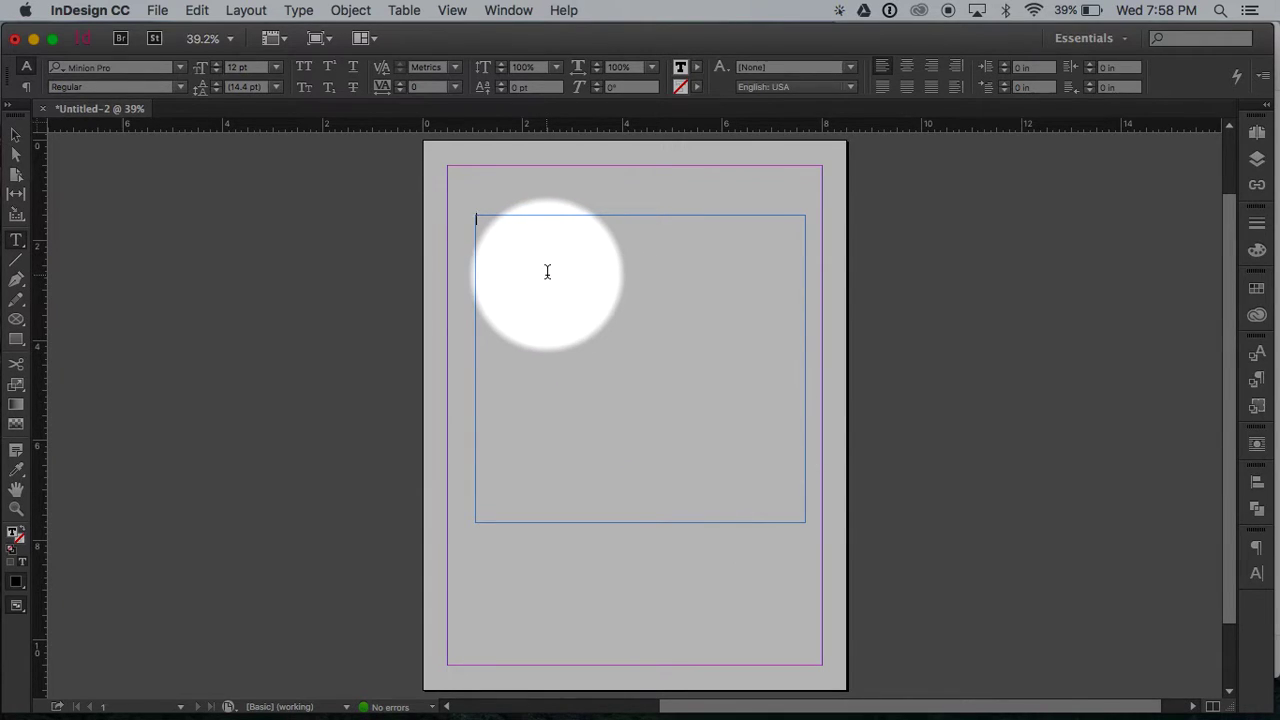
- Set the font to Helvetica, enter 'Good night and good luck' in the frame, and select it
left_click(183, 71)
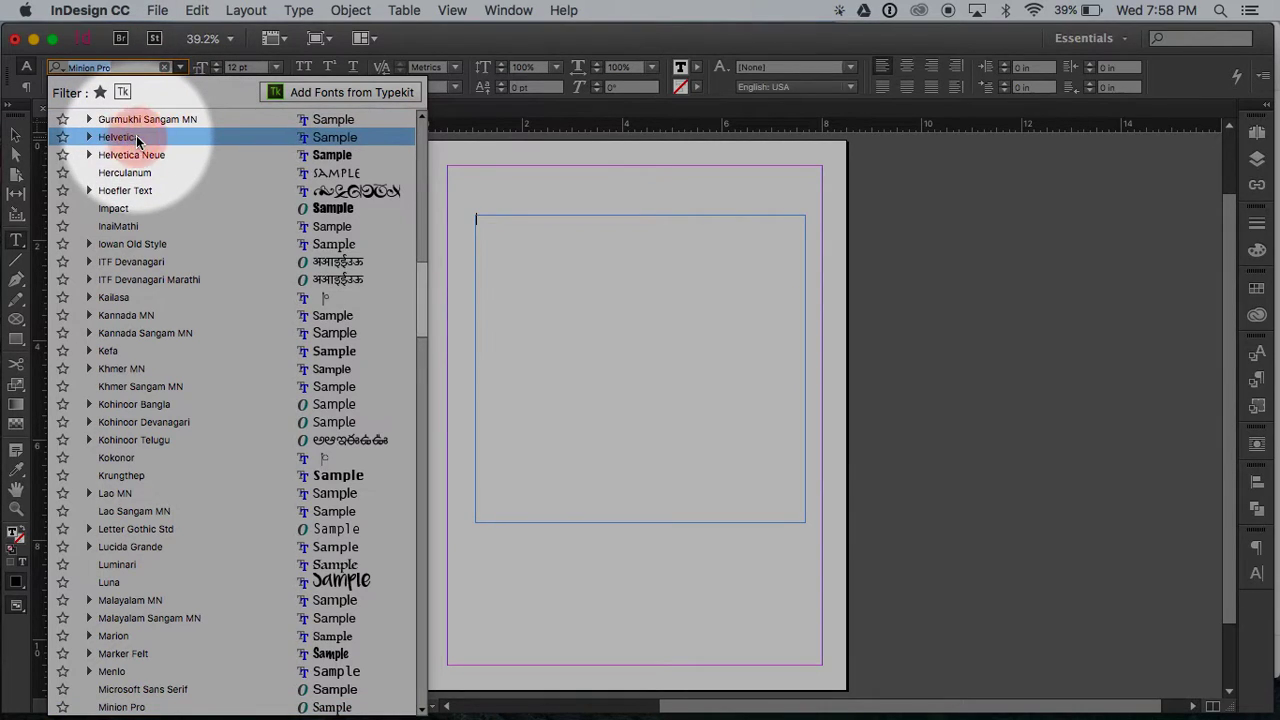
left_click(122, 137)
left_click(532, 222)
type("Good night and good luck")
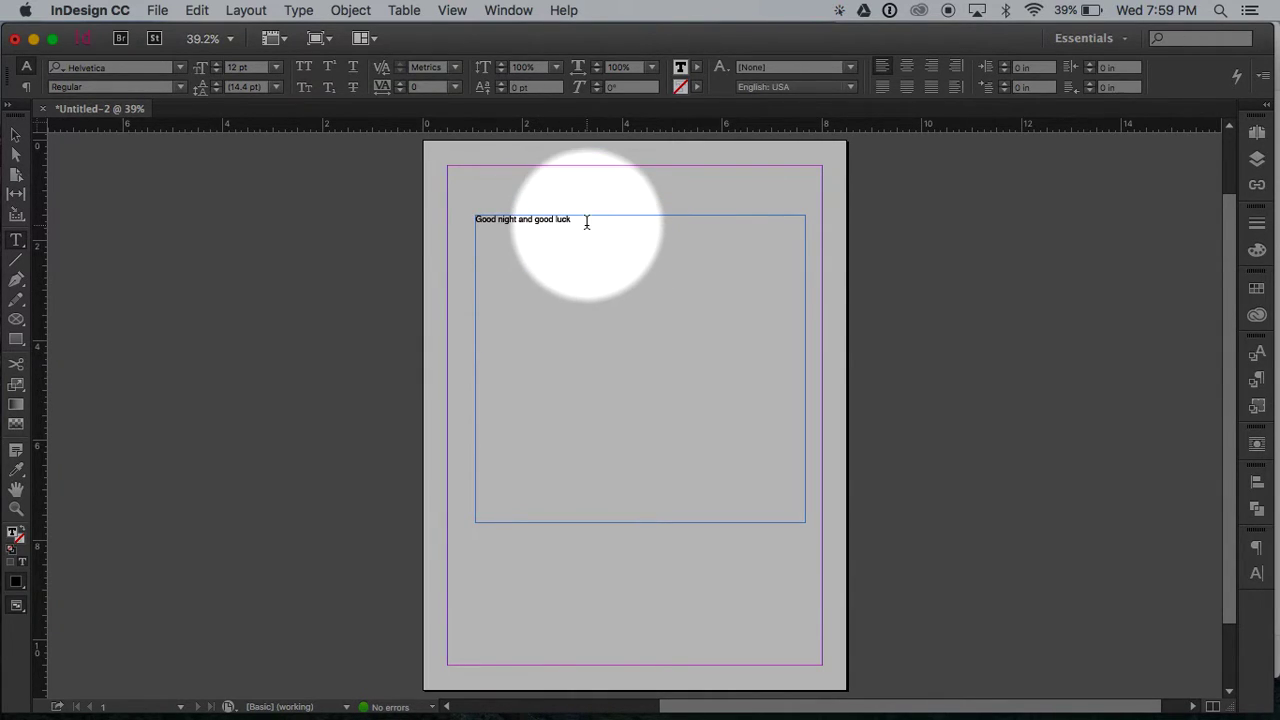
left_click_drag(566, 220, 460, 226)
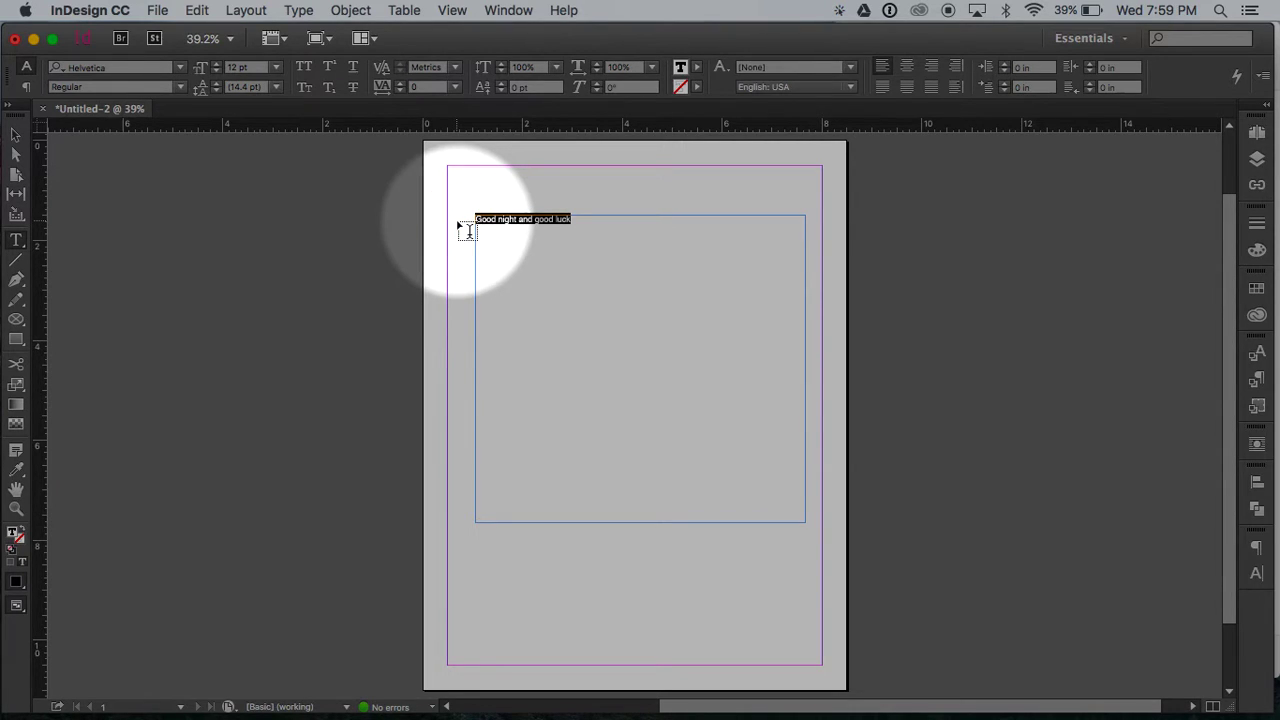
- Raise the headline's font size to about 78 pt so it wraps over three lines
key("super+shift+period")
key("super+shift+period")
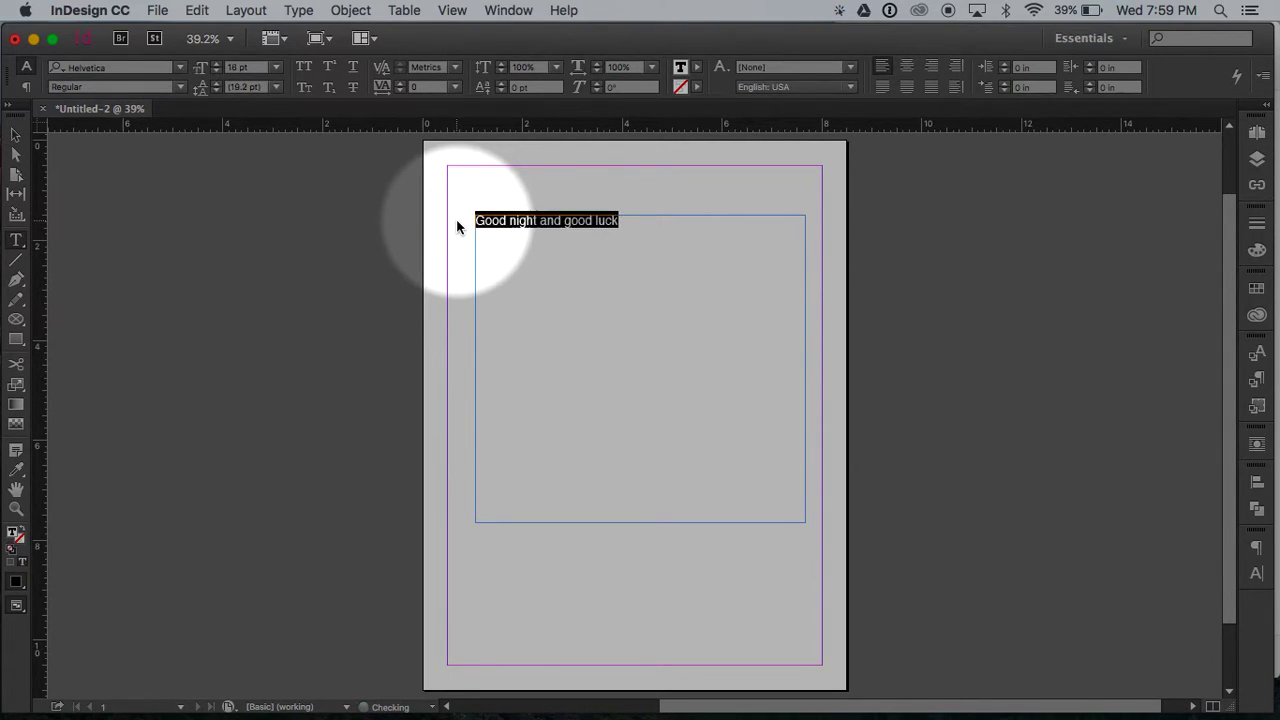
key("super+shift+period")
key("super+shift+period")
key("super+shift+period")
key("super+shift+period")
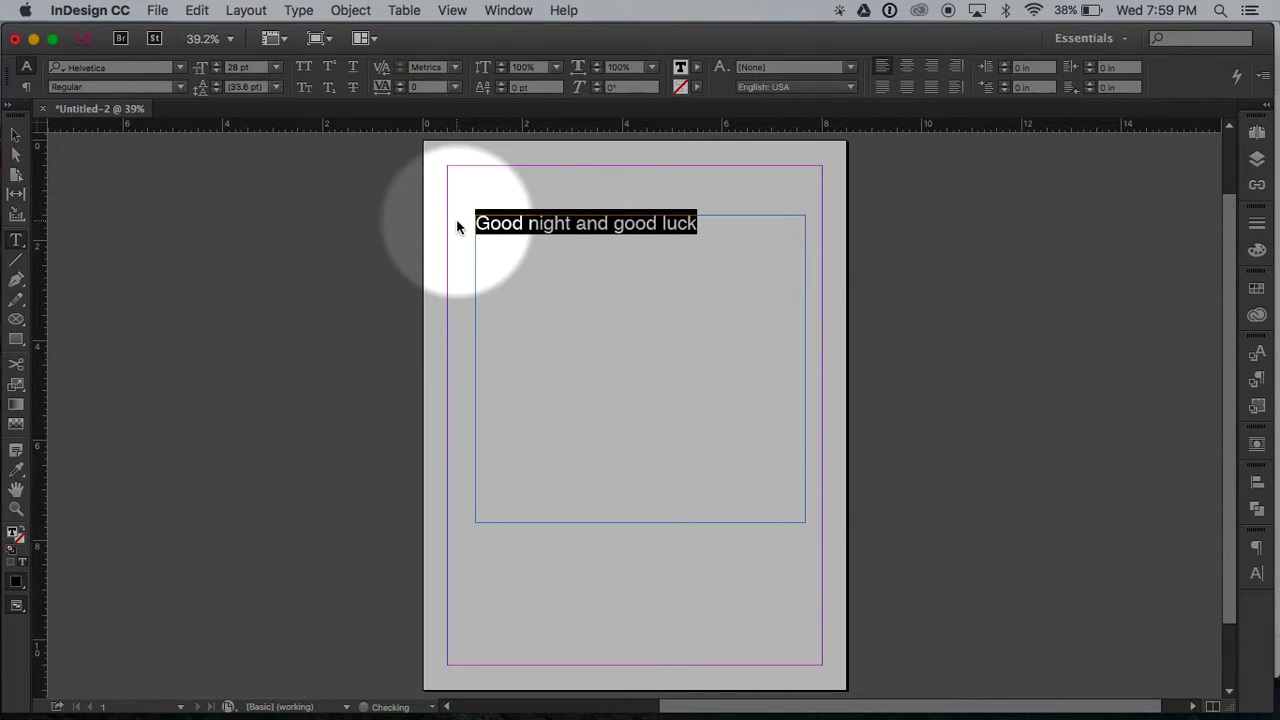
key("super+shift+period")
key("super+shift+period")
key("super+shift+period")
key("super+shift+period")
key("super+shift+period")
key("super+shift+period")
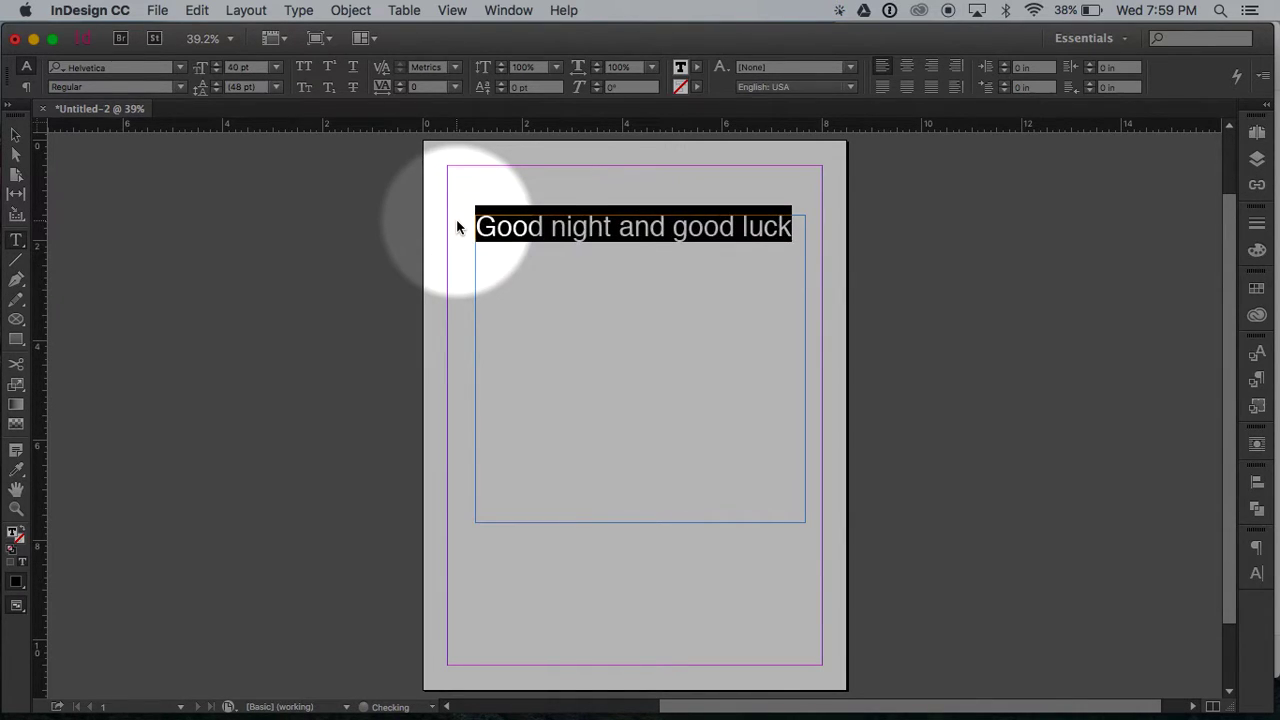
key("super+shift+period")
key("super+shift+period")
key("super+shift+period")
key("super+shift+period")
key("super+shift+period")
key("super+shift+period")
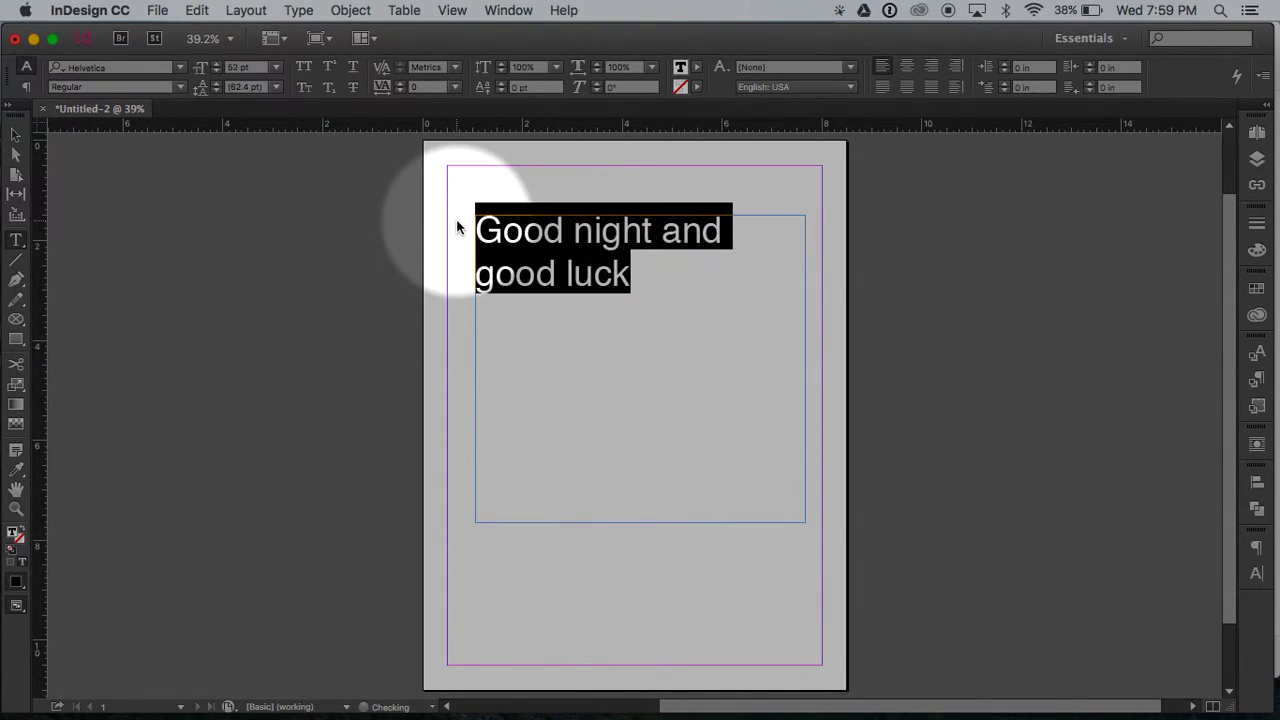
key("super+shift+period")
key("super+shift+period")
key("super+shift+period")
key("super+shift+period")
key("super+shift+period")
key("super+shift+period")
key("super+shift+period")
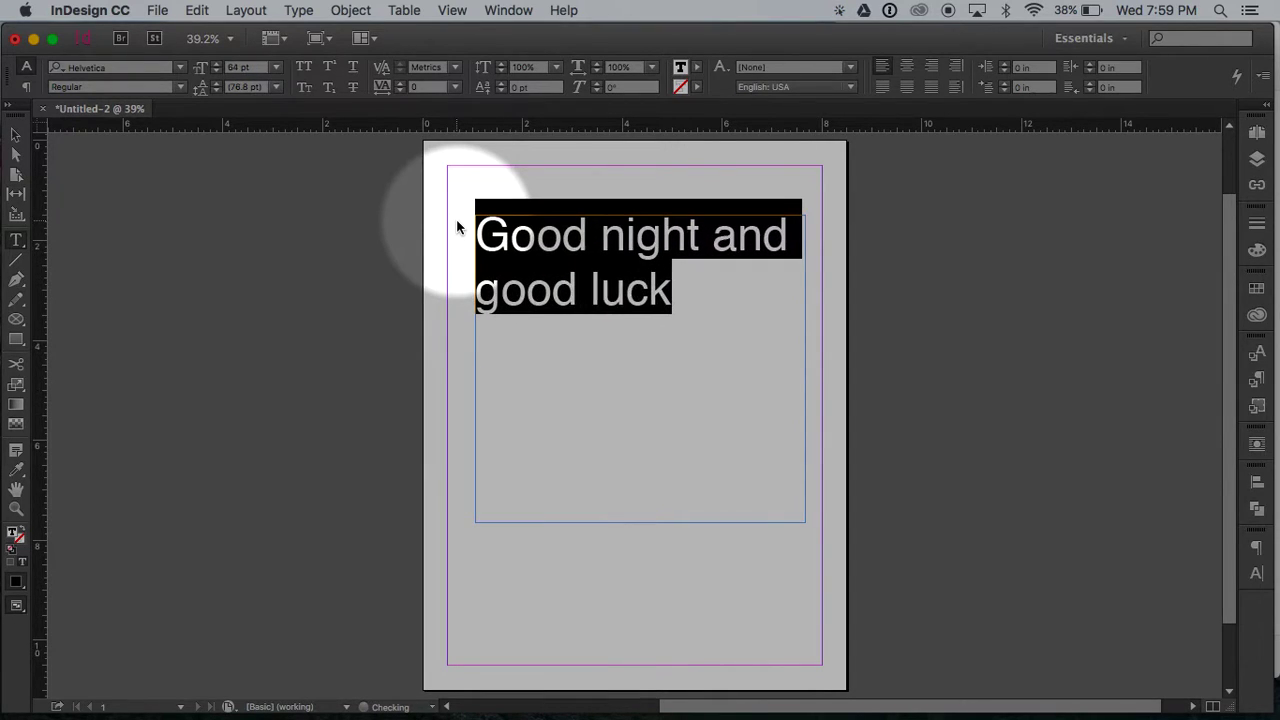
key("super+shift+period")
key("super+shift+period")
key("super+shift+period")
key("super+shift+period")
key("super+shift+period")
key("super+shift+period")
key("super+shift+period")
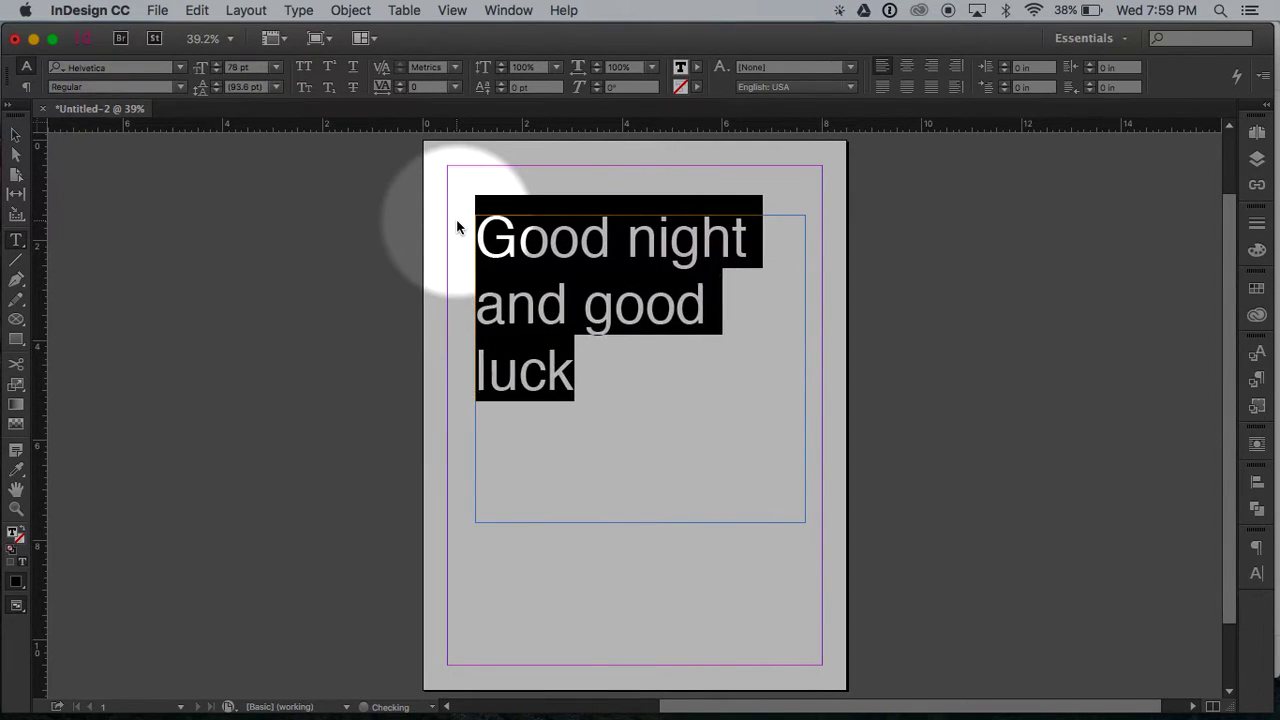
key("super+shift+period")
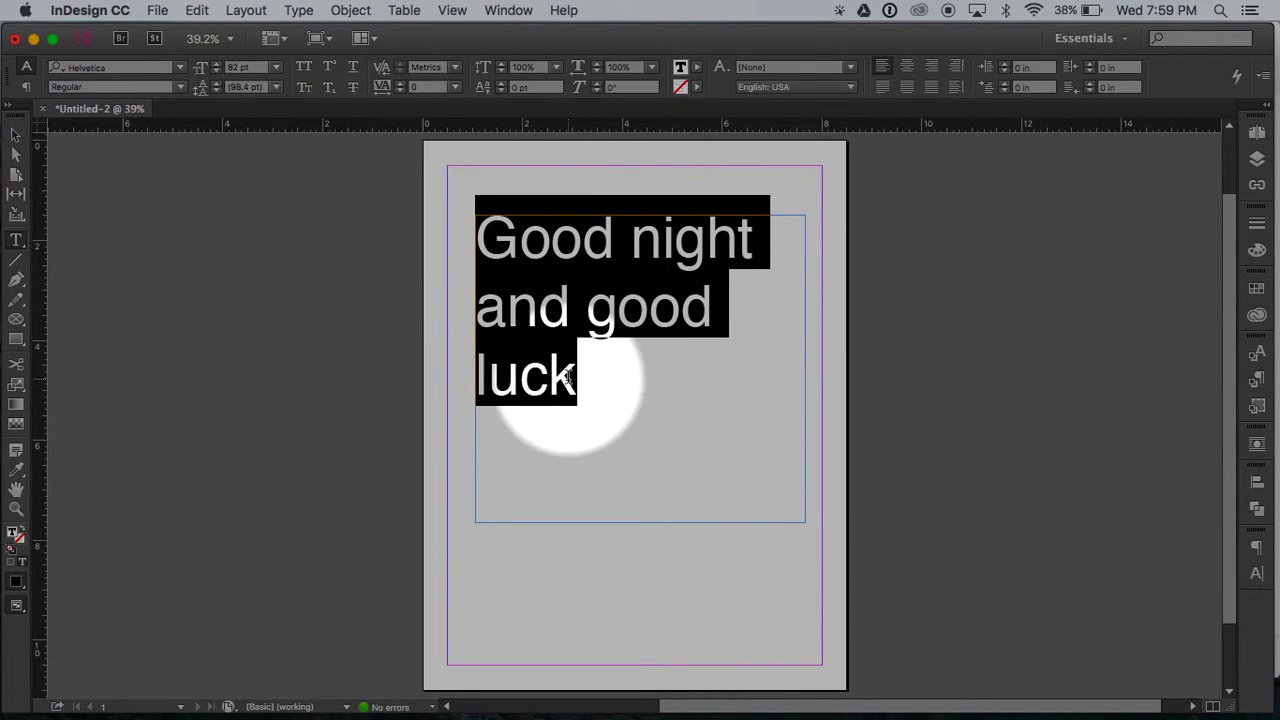
- Apply Palatino to the headline and preview several neighbouring fonts
left_click(130, 67)
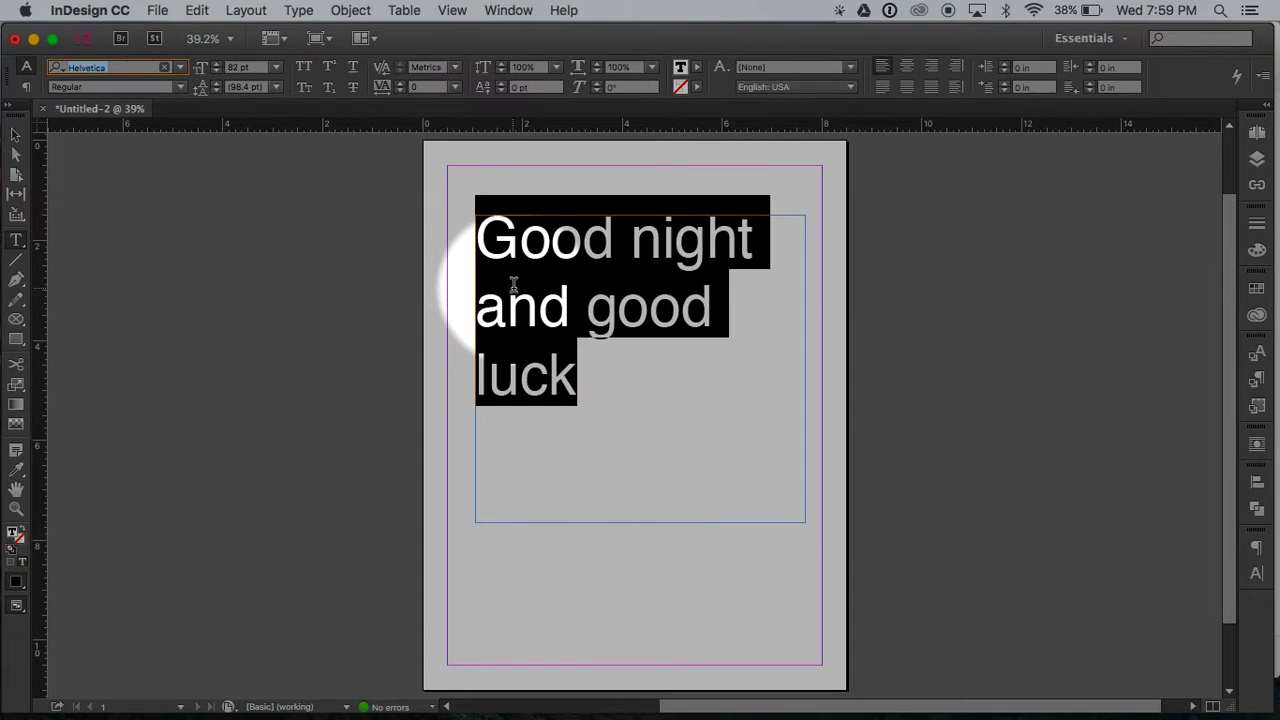
type("Palatino")
key("Return")
key("Up")
key("Up")
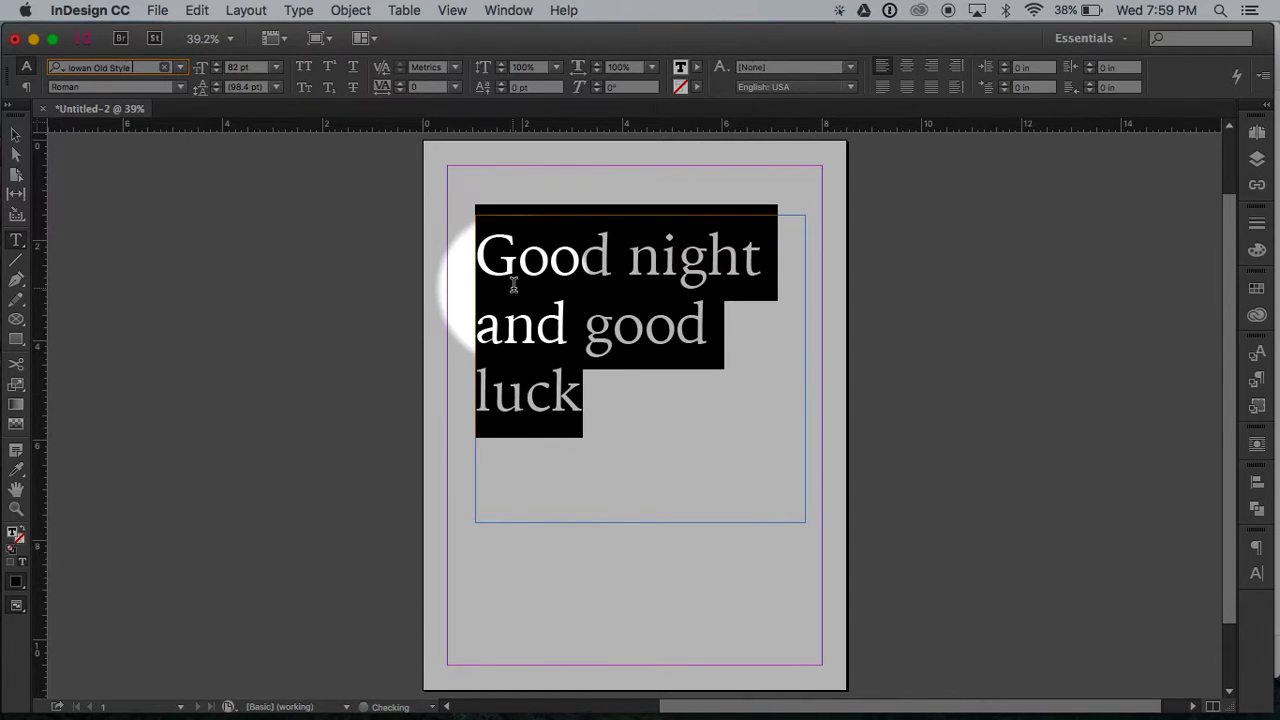
key("Up")
key("Up")
key("Up")
key("Up")
key("Up")
key("Up")
key("Up")
key("Up")
key("Up")
key("Up")
key("Up")
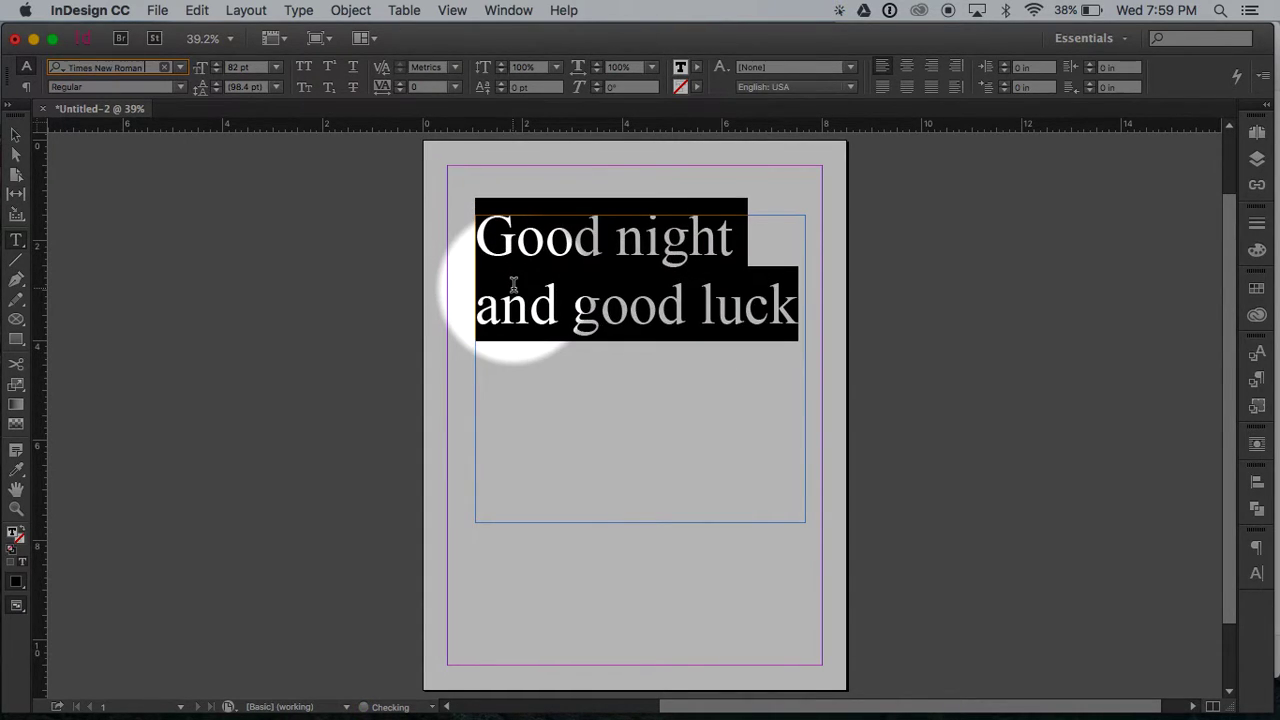
key("Up")
key("Up")
key("Up")
key("Up")
key("Up")
key("Up")
key("Up")
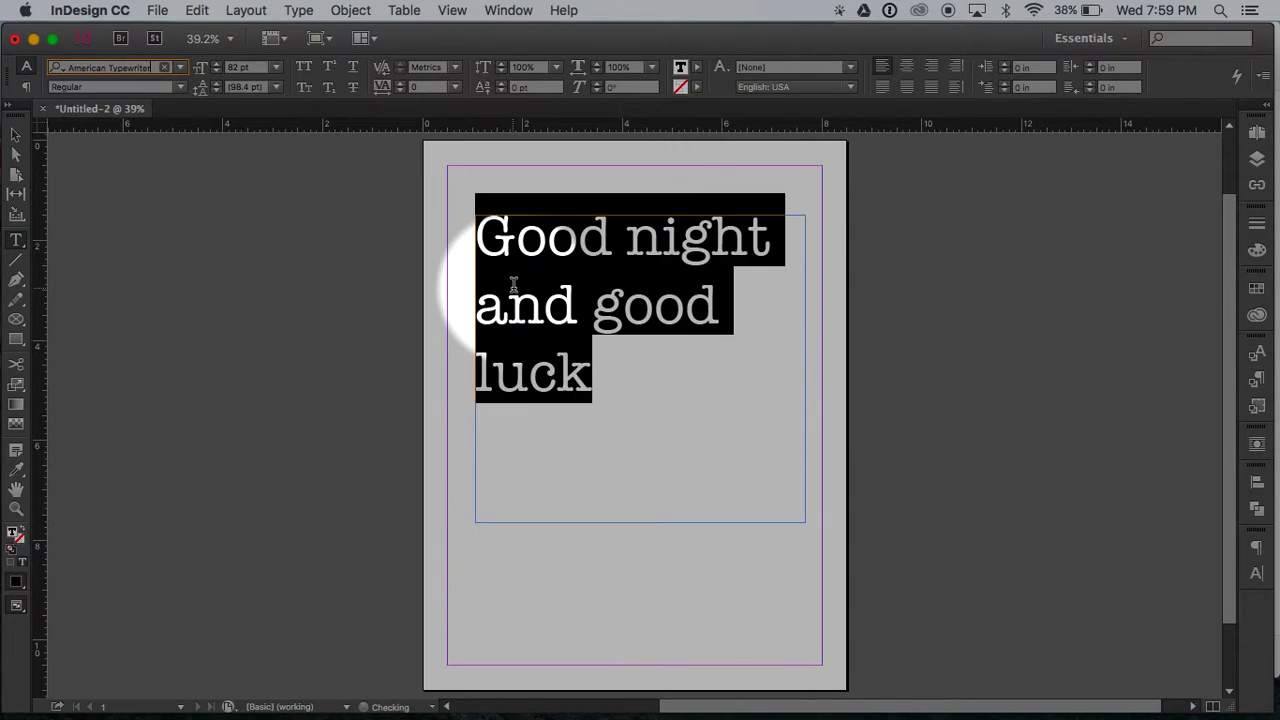
key("Up")
key("Up")
- Try Big Caslon from the full font list, then settle on Adobe Arabic Regular
key("Return")
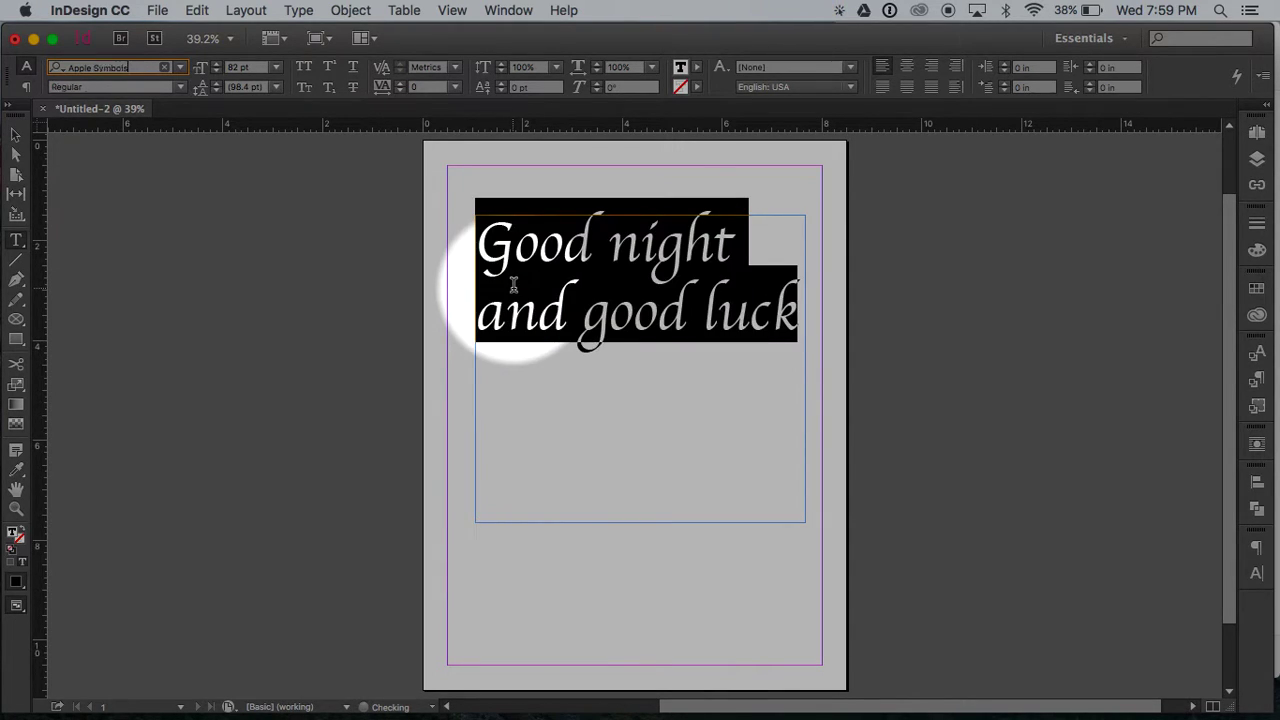
left_click(60, 67)
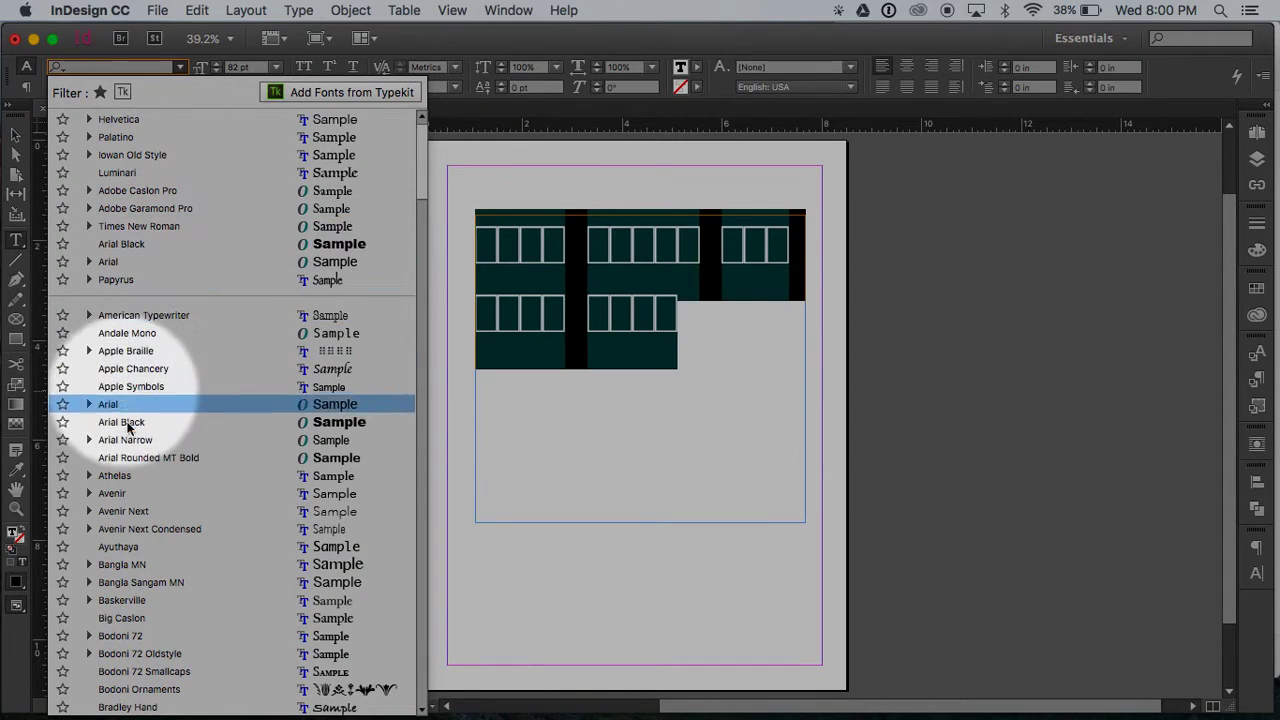
left_click(133, 619)
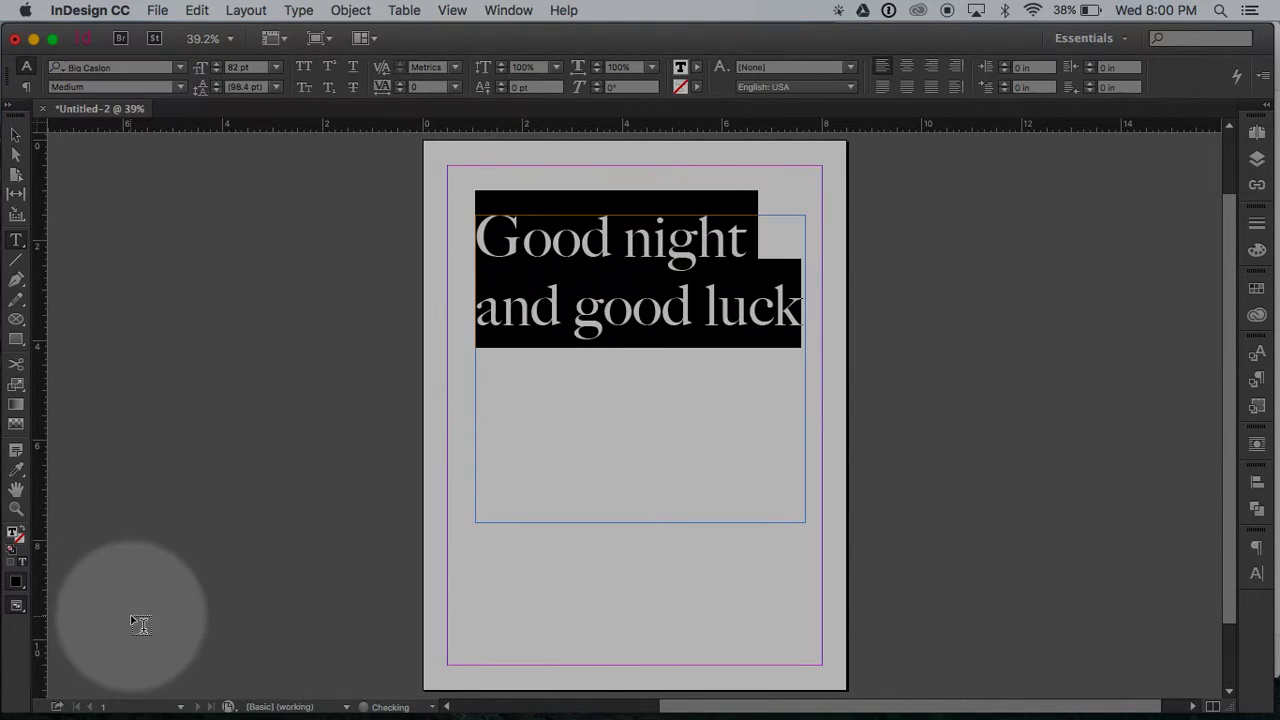
left_click(132, 67)
key("Up")
key("Up")
key("Up")
key("Up")
key("Up")
key("Up")
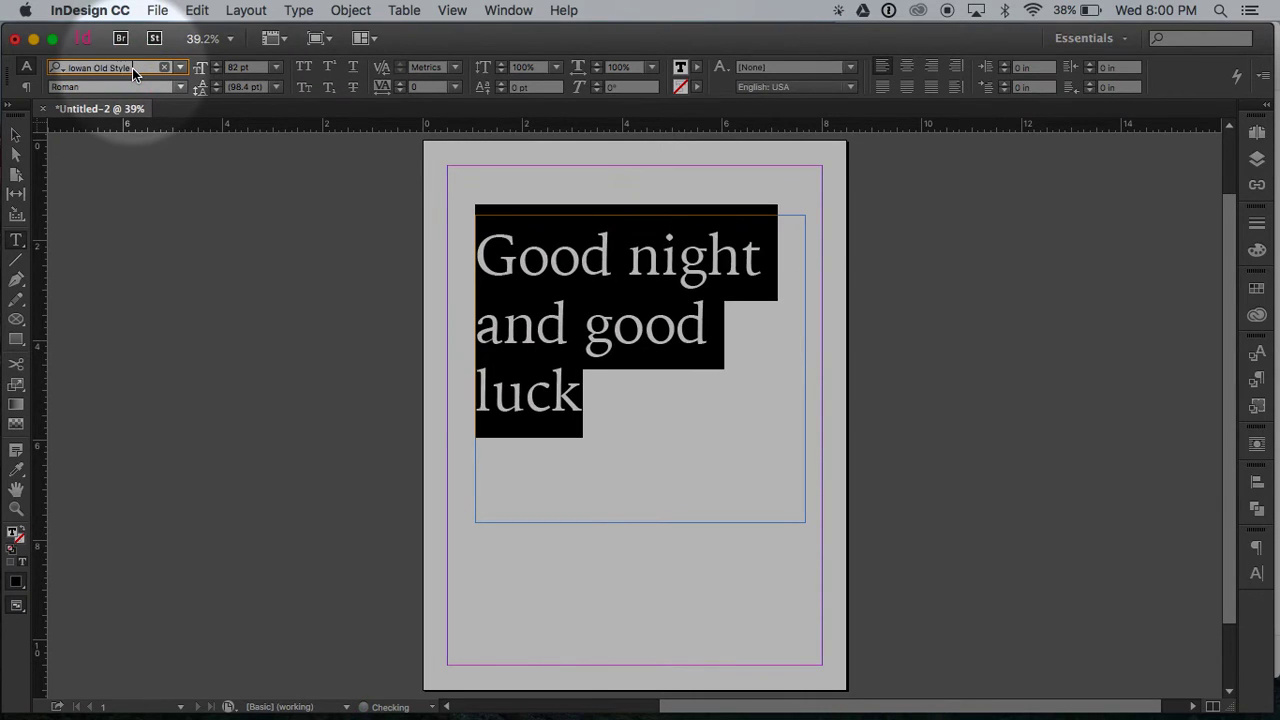
key("Up")
key("Up")
key("Up")
key("Tab")
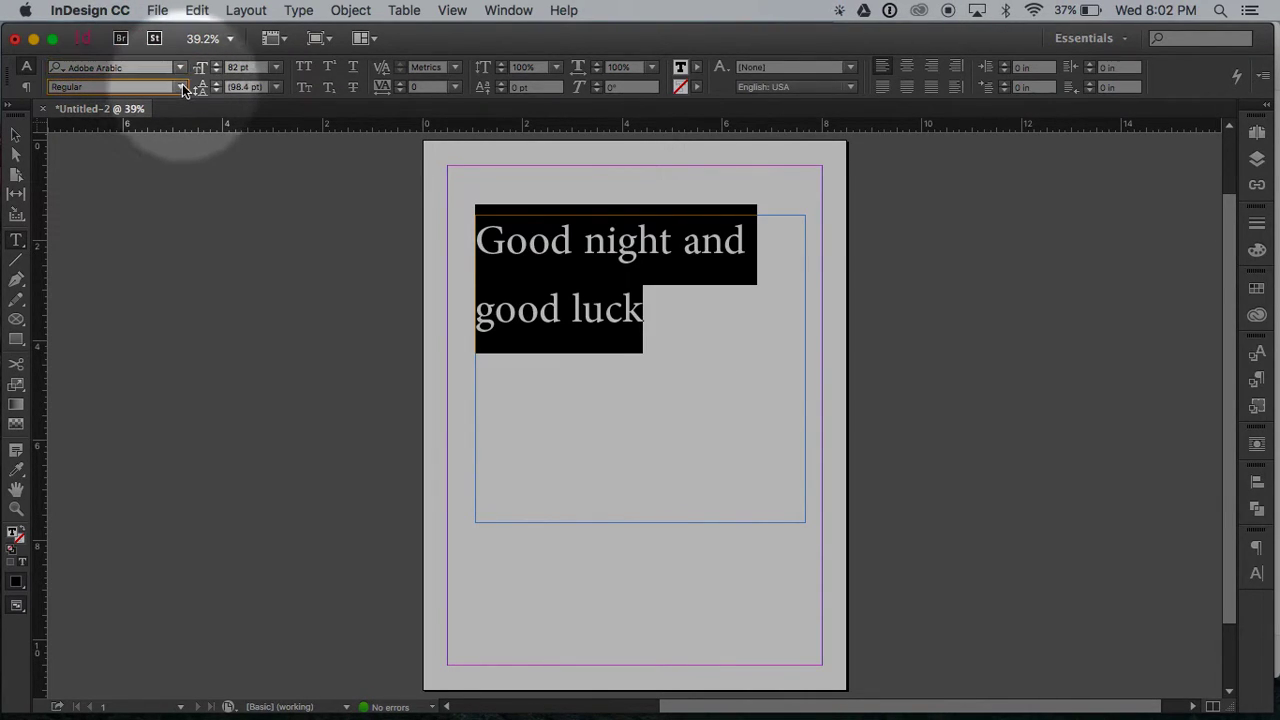
- Keep Adobe Arabic's current style, reselect the headline and enlarge it to about 108 pt
left_click(181, 87)
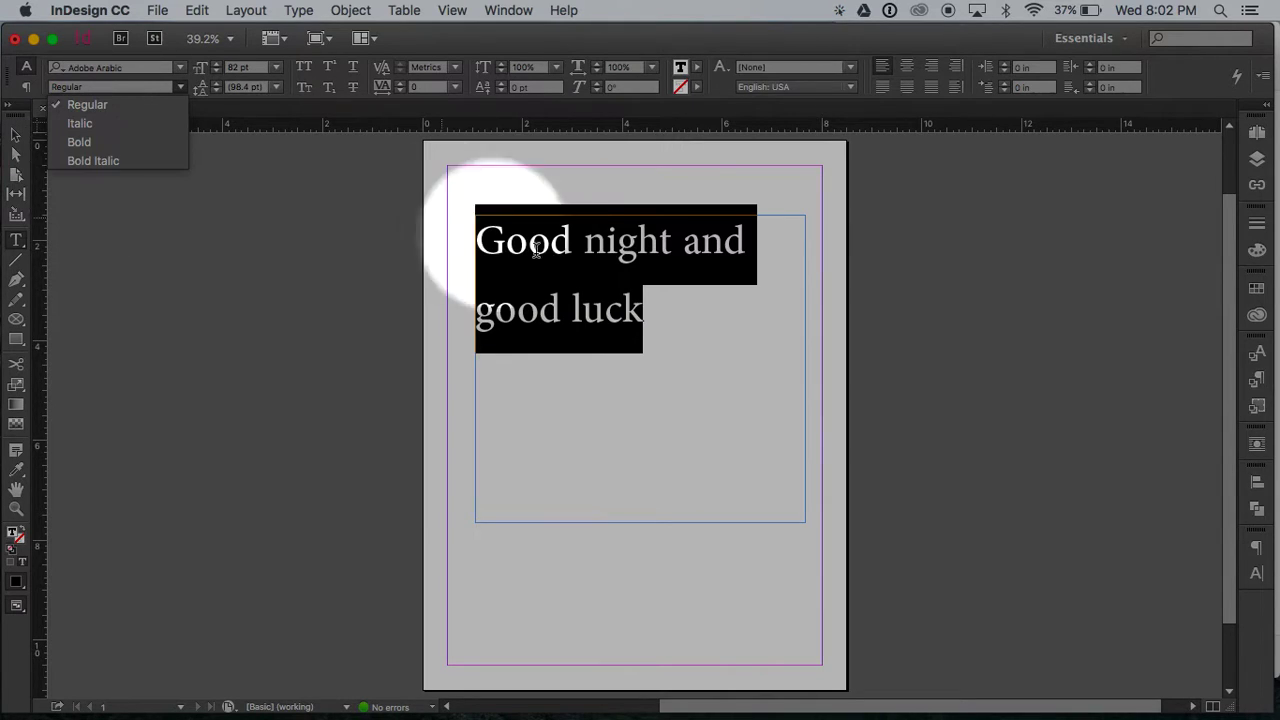
left_click(562, 270)
left_click_drag(645, 310, 483, 243)
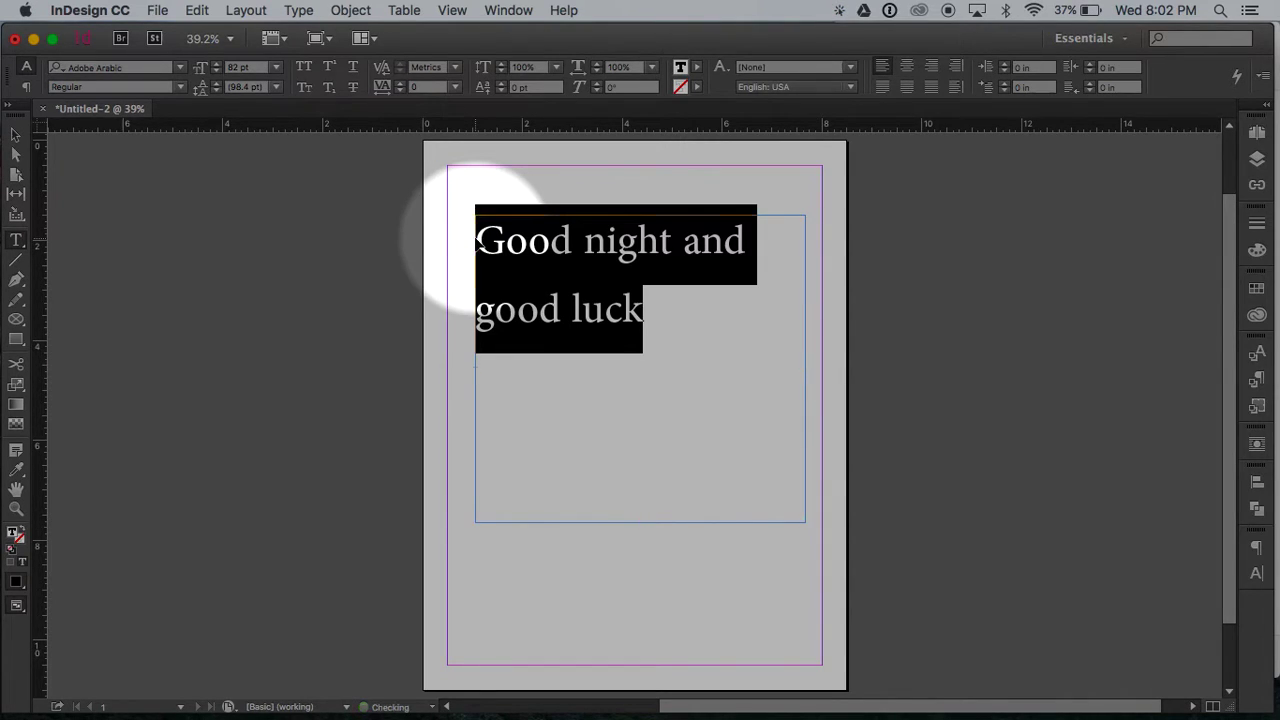
key("super+shift+period")
key("super+shift+period")
key("super+shift+period")
key("super+shift+period")
key("super+shift+period")
key("super+shift+period")
key("super+shift+period")
key("super+shift+period")
key("super+shift+period")
key("super+shift+period")
key("super+shift+period")
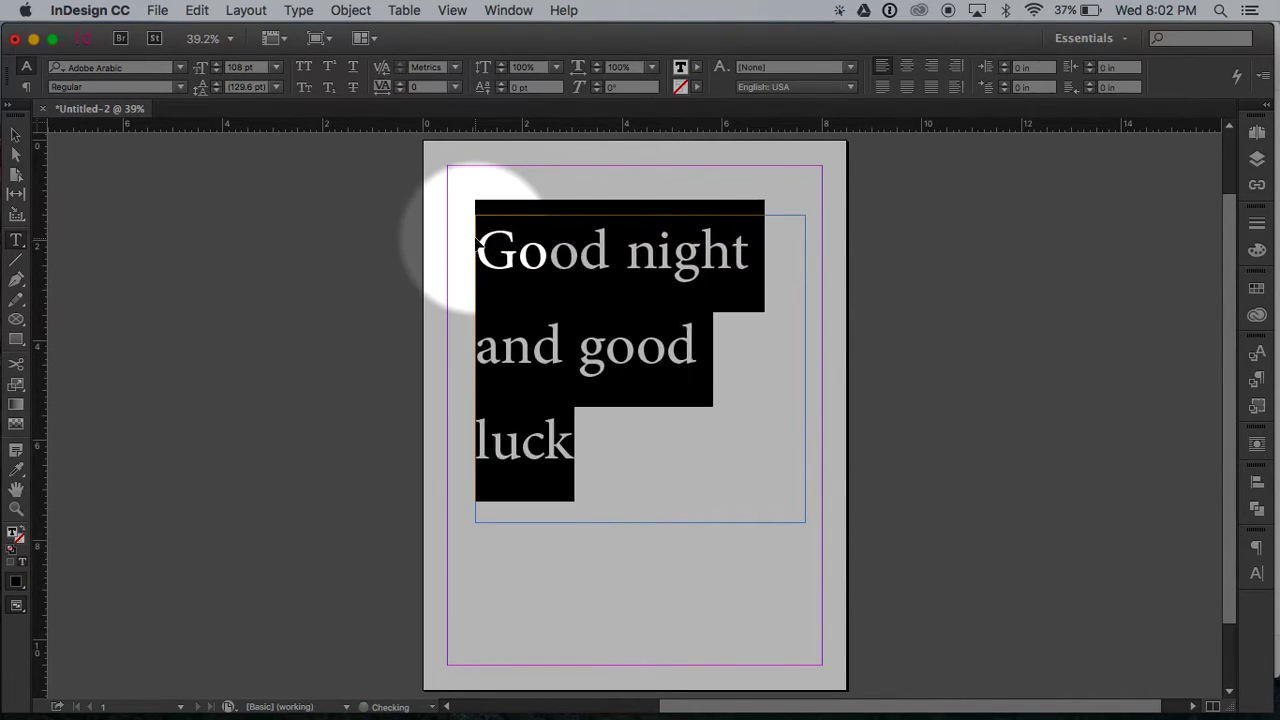
key("super+shift+period")
key("super+shift+period")
key("super+shift+period")
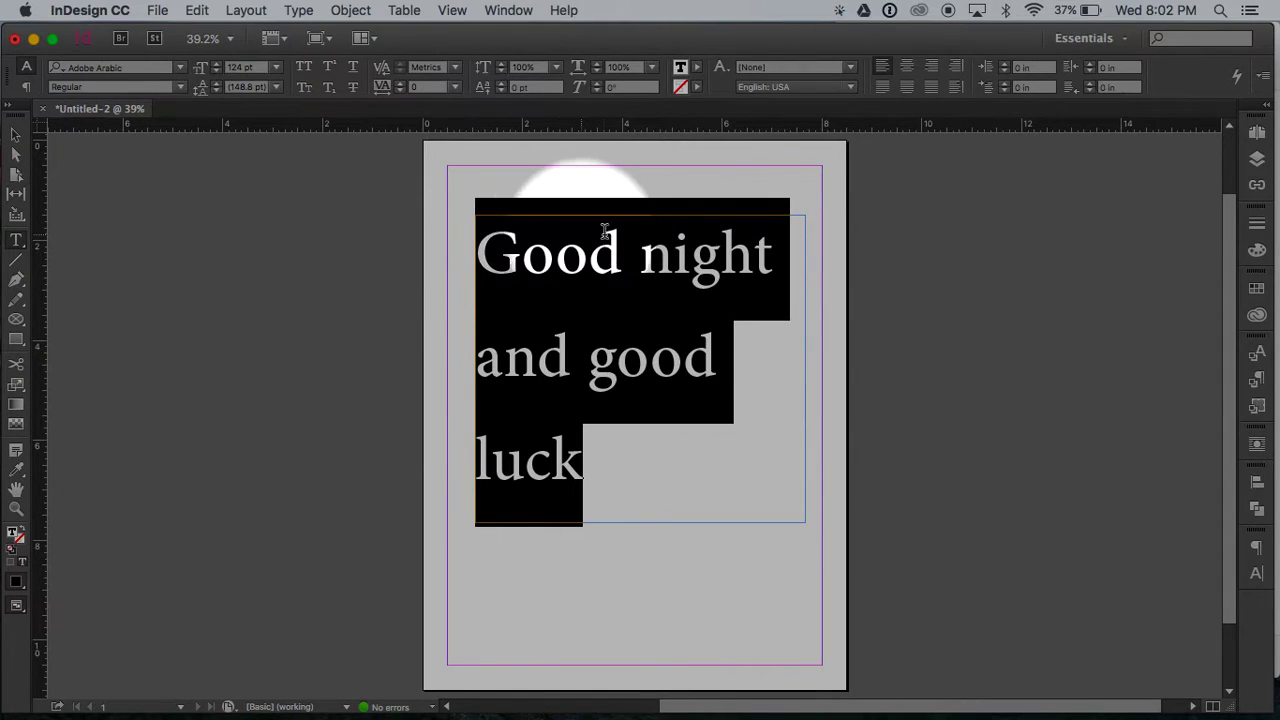
- Tighten the headline leading step by step down to 90 pt
left_click(217, 91)
left_click(217, 91)
left_click(217, 91)
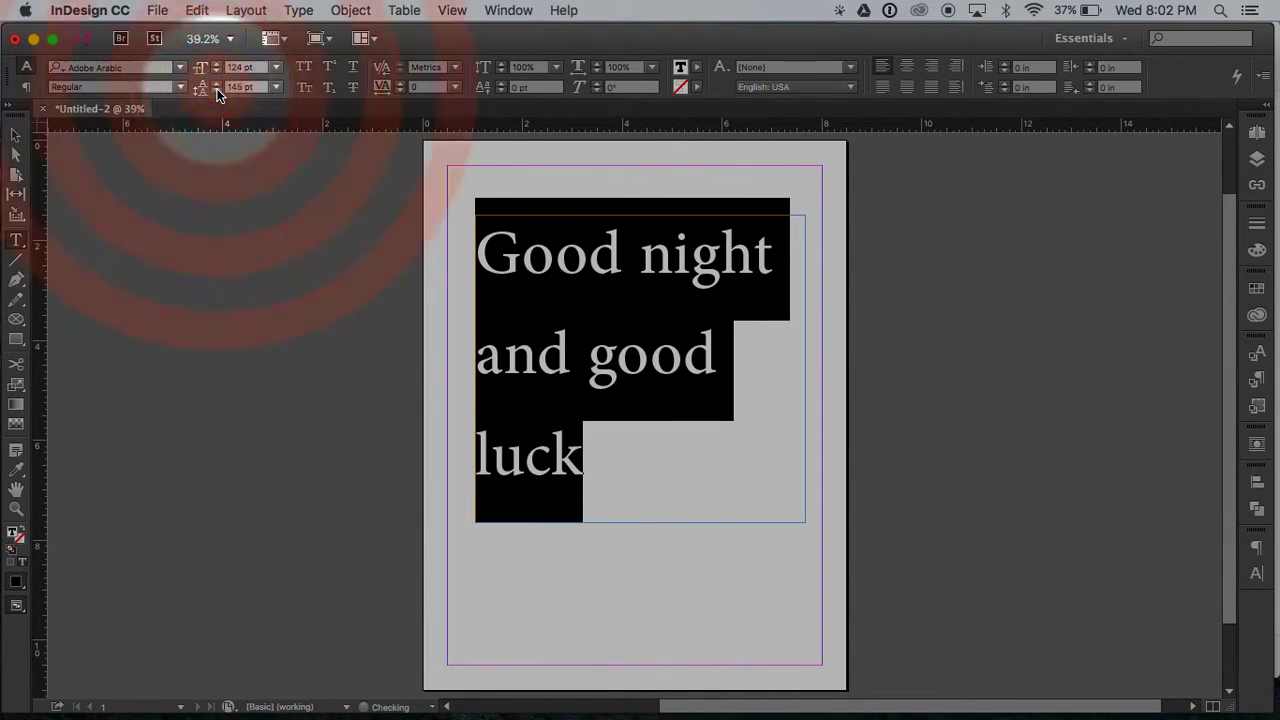
left_click(217, 91)
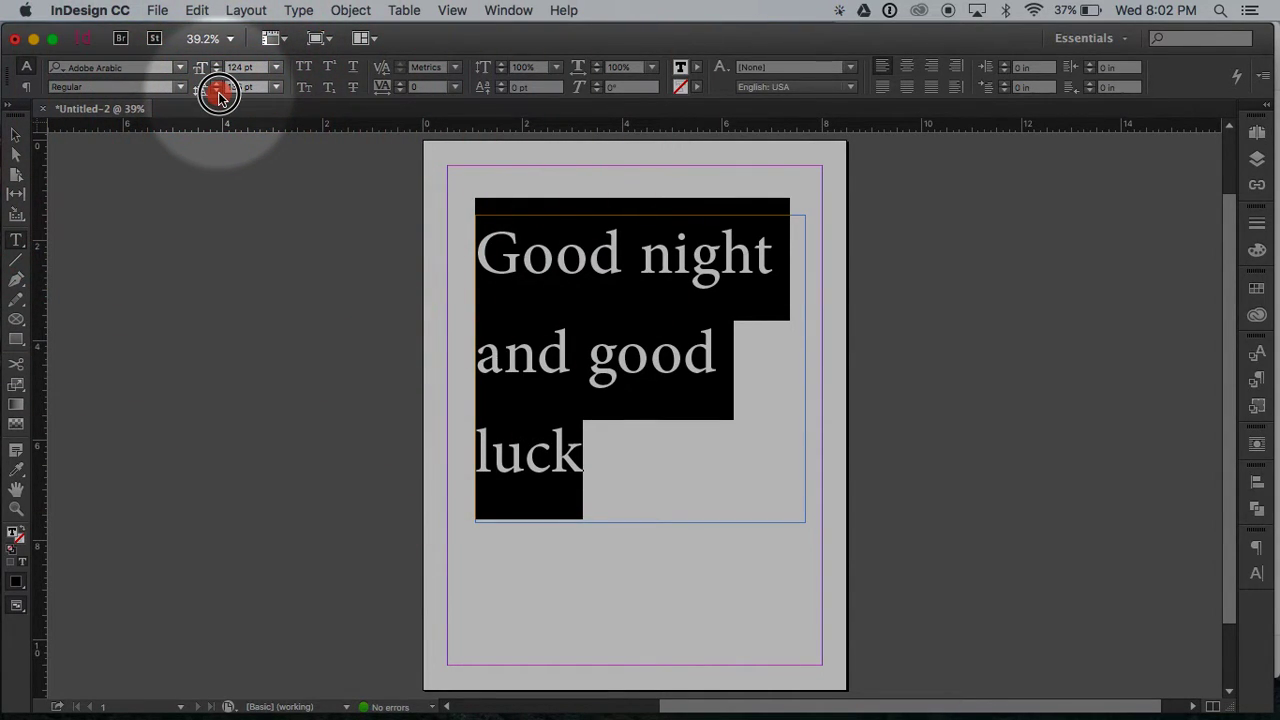
left_click(218, 92)
left_click(218, 92)
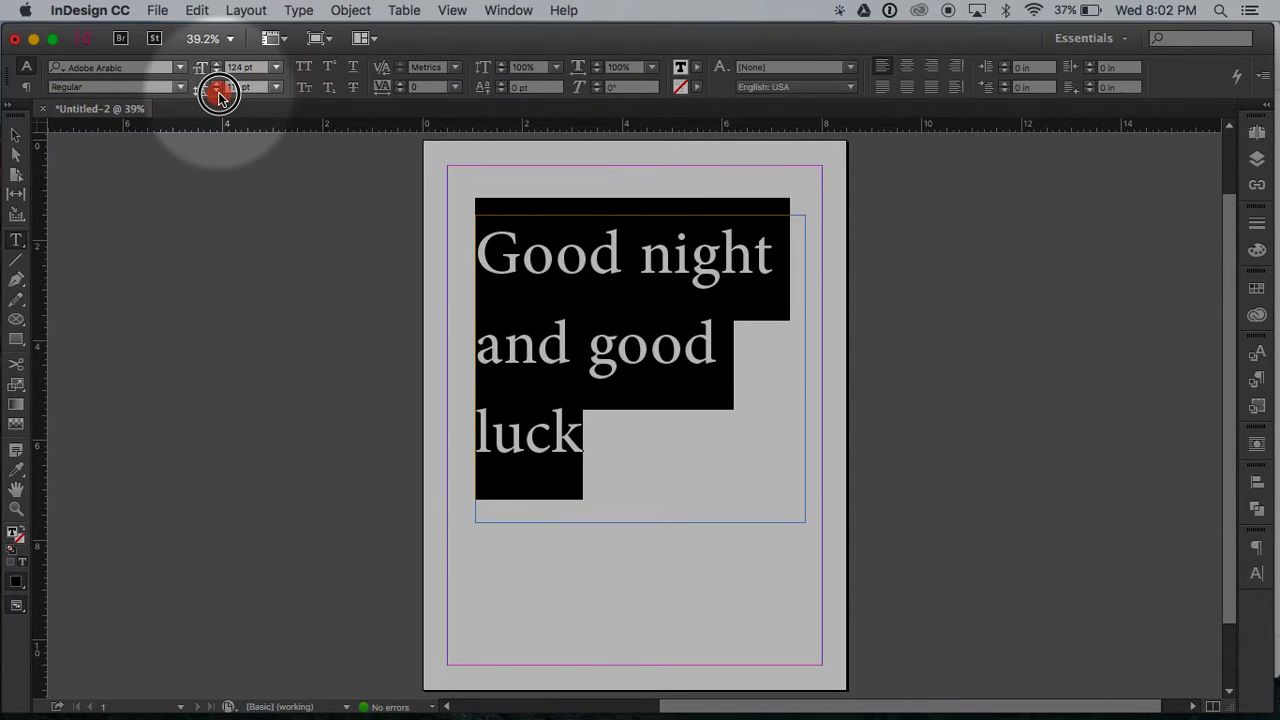
left_click(218, 92)
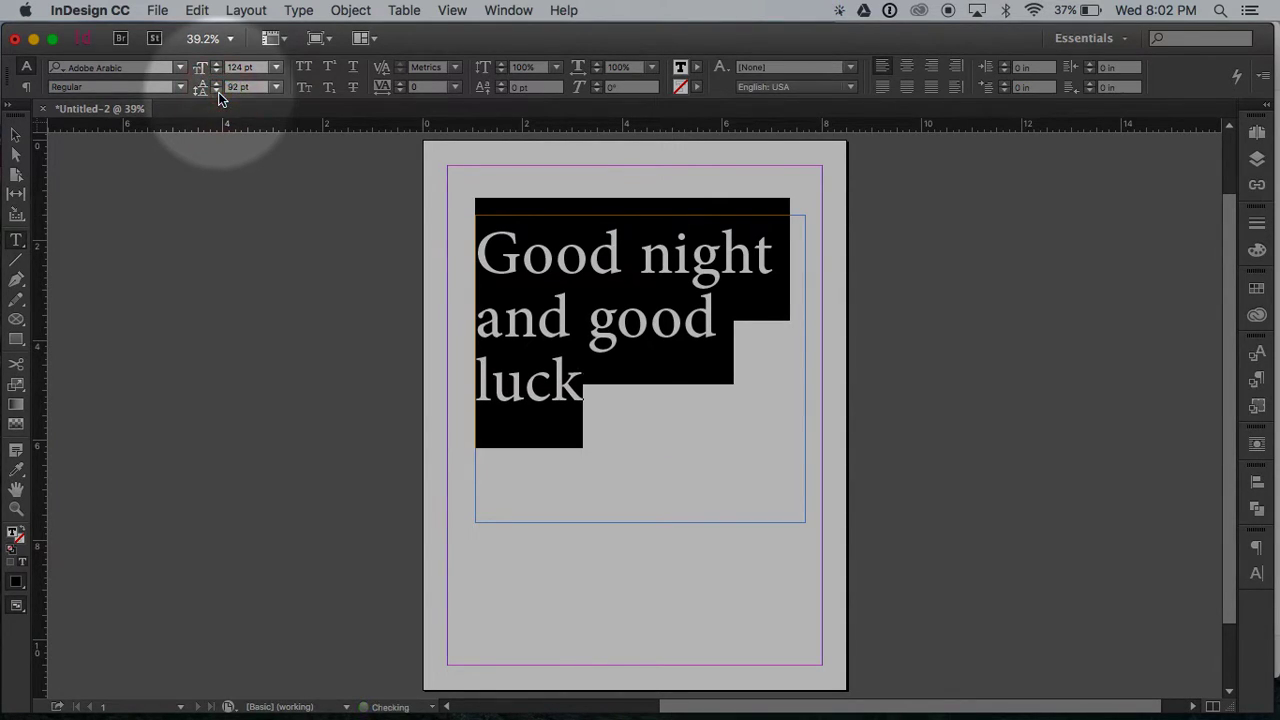
left_click(218, 92)
left_click(218, 92)
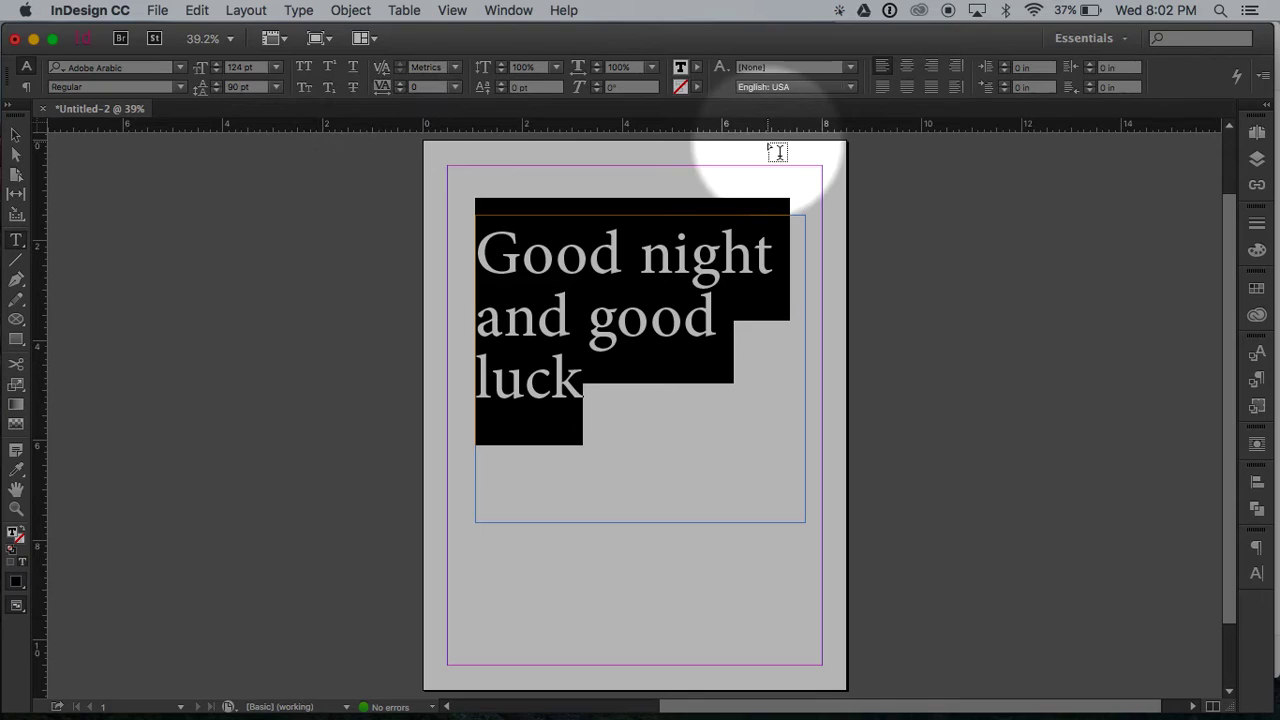
- Center-align the headline lines after briefly testing right alignment
left_click(907, 72)
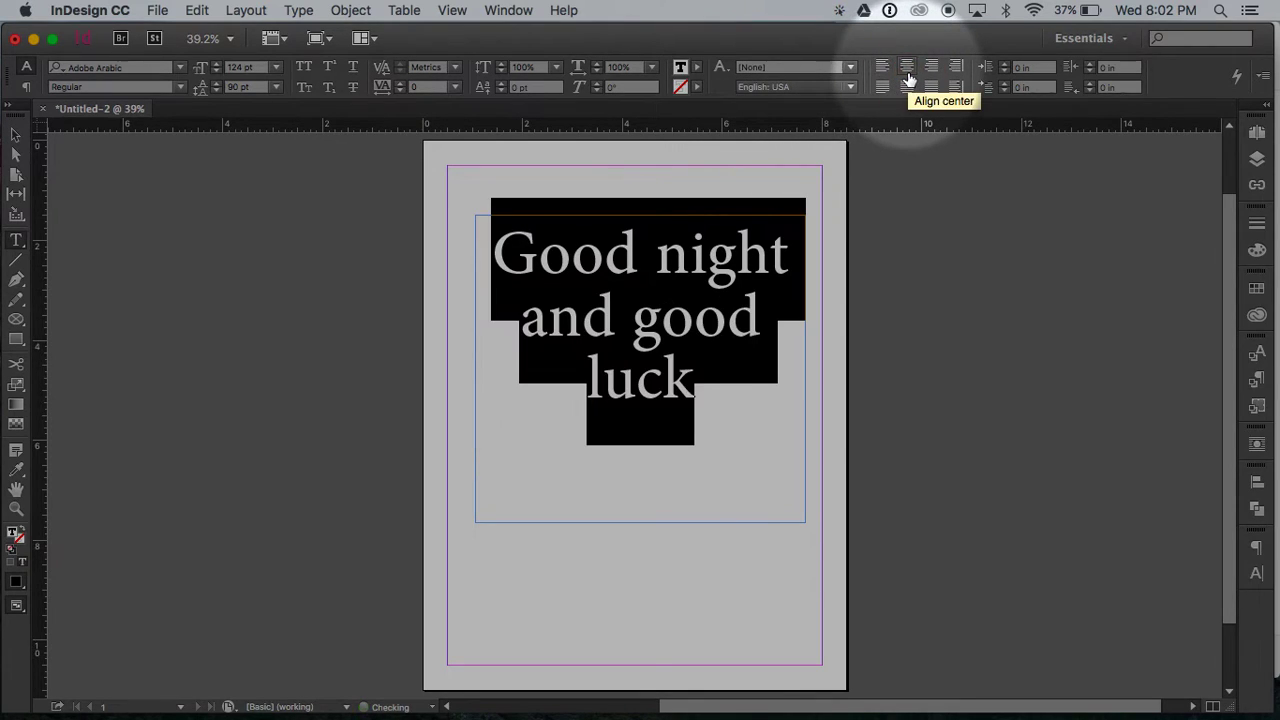
left_click(931, 68)
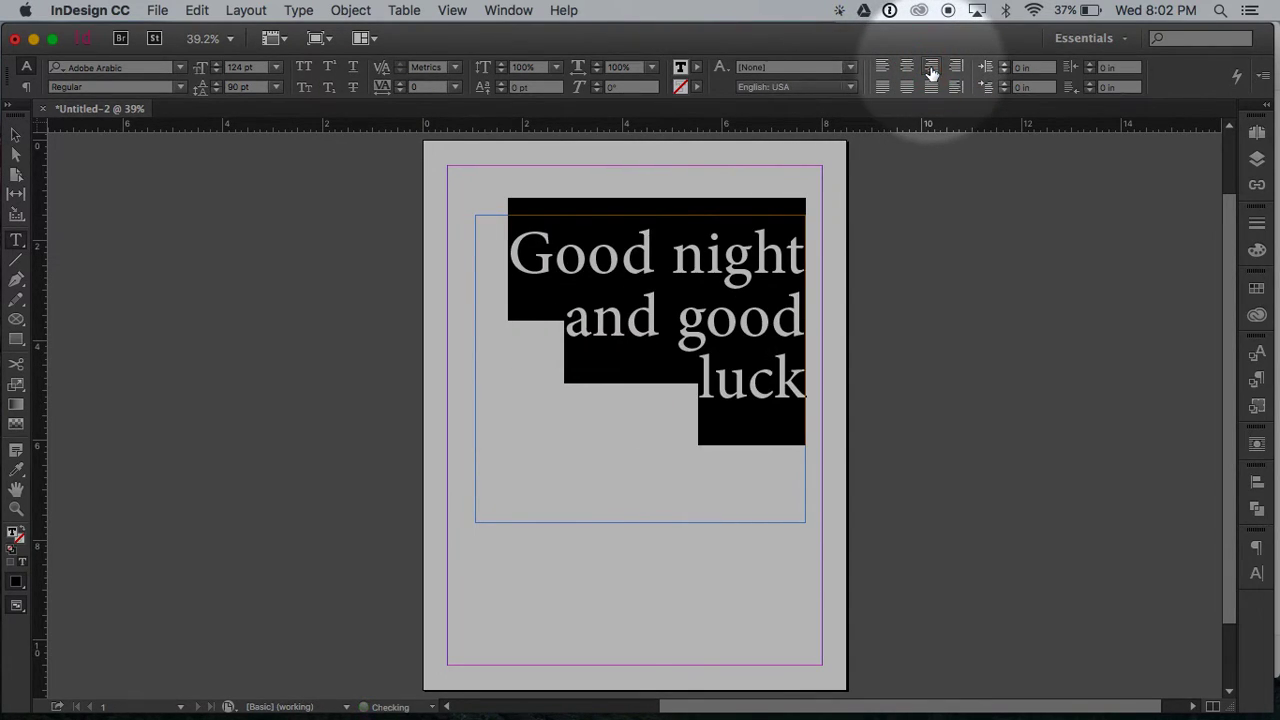
left_click(908, 70)
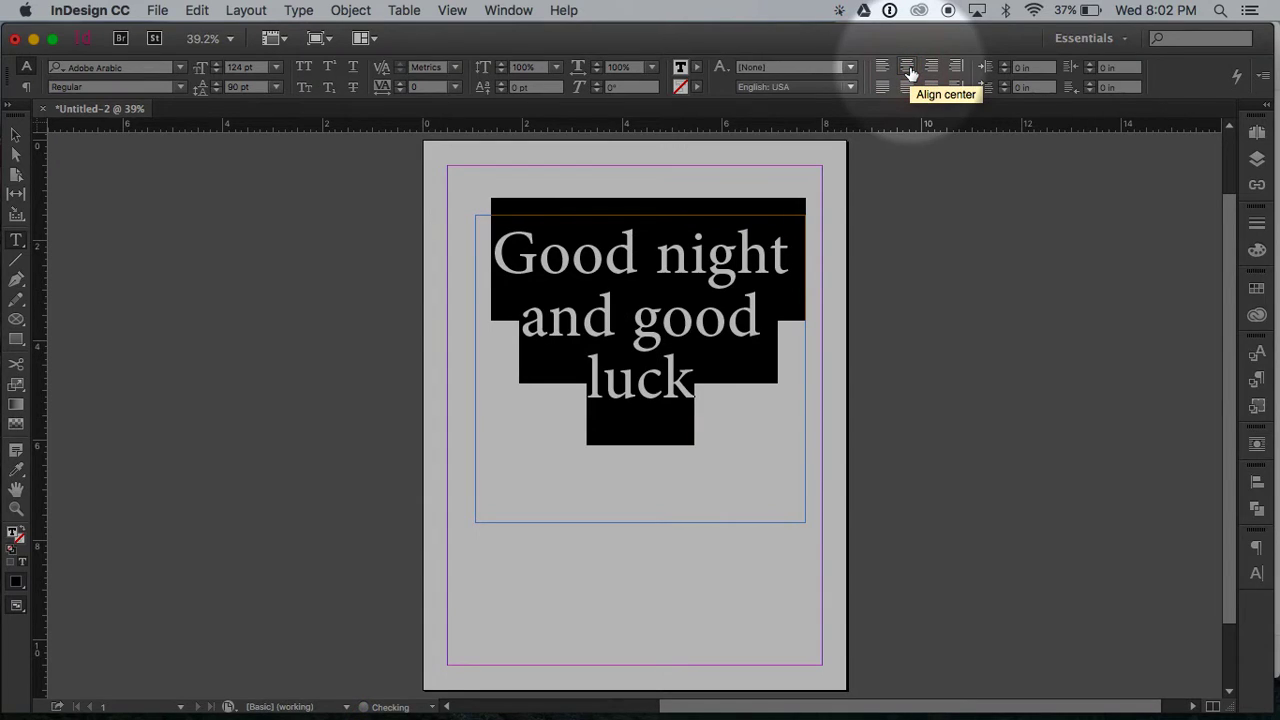
- Set the headline to Bold, test a 23° skew, then return skew to 0°
left_click(183, 89)
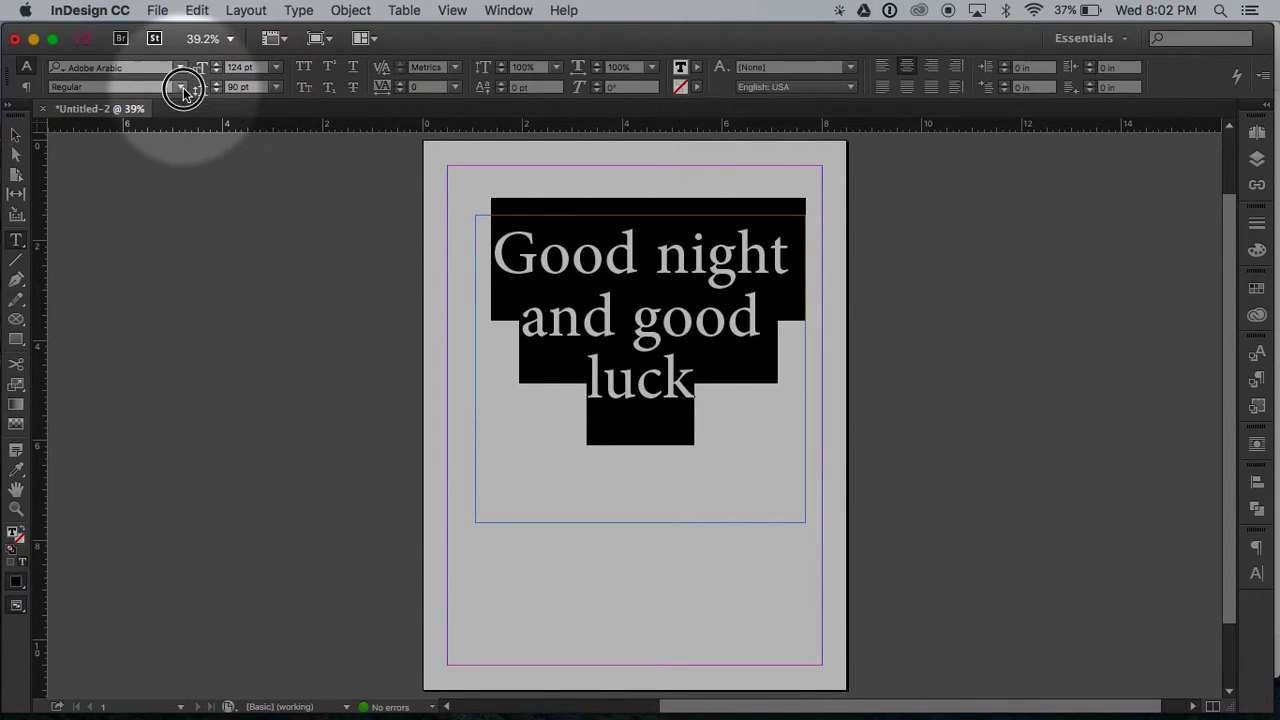
left_click(94, 143)
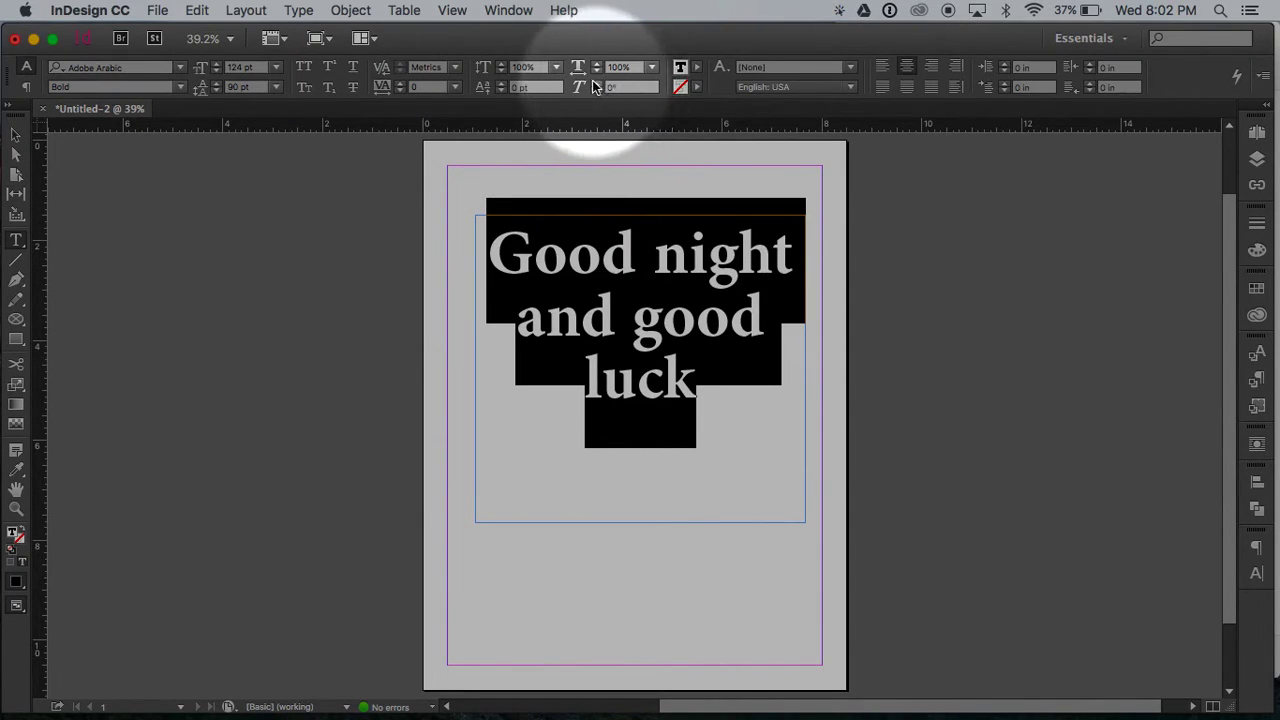
left_click(597, 87)
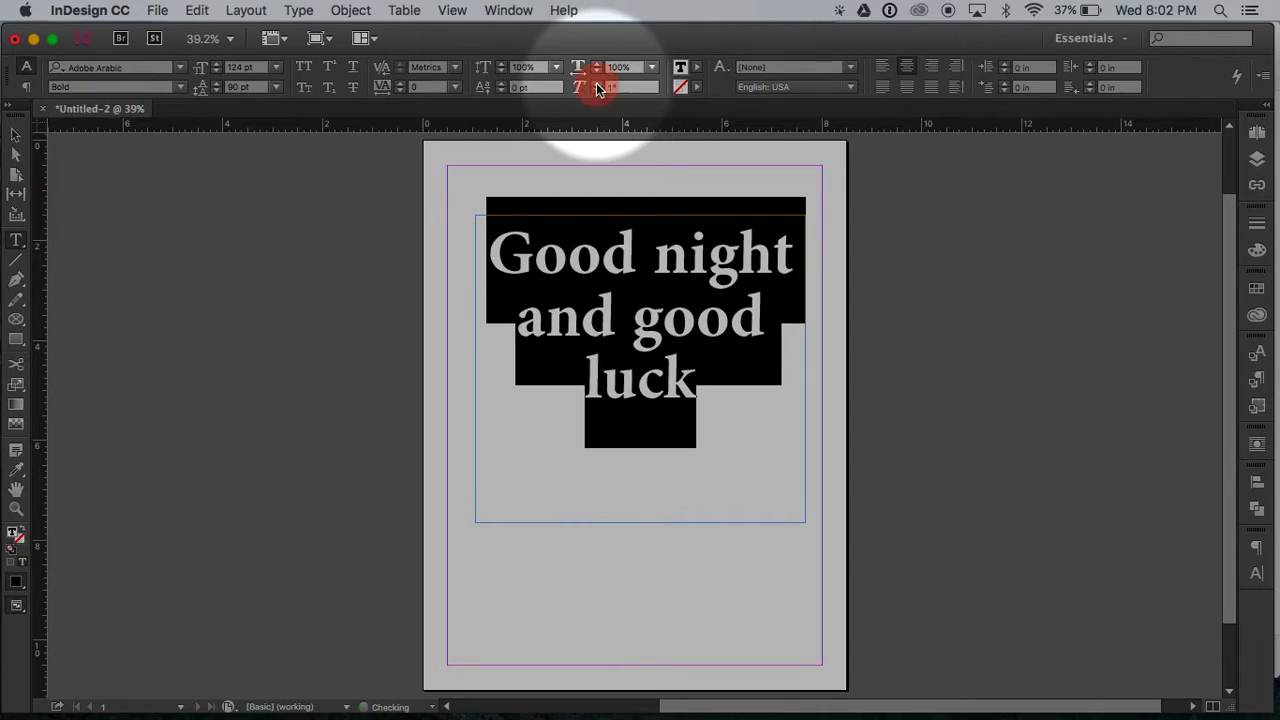
left_click(590, 87)
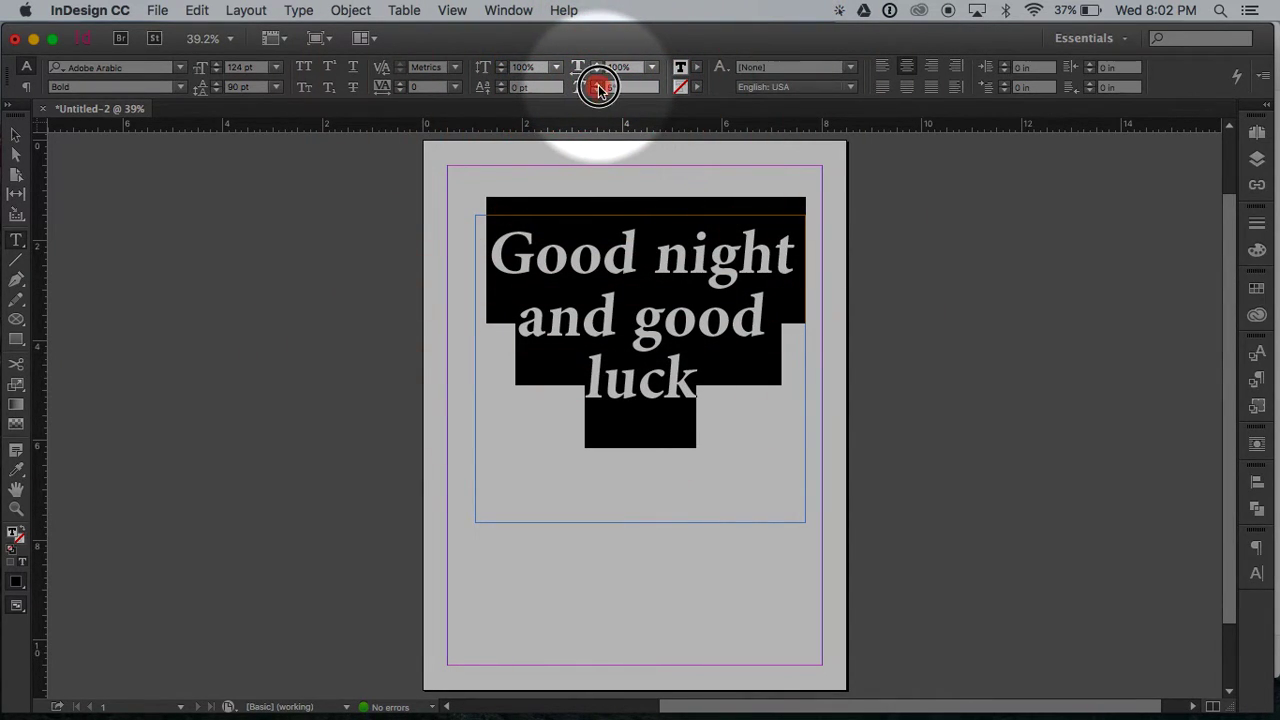
left_click(598, 88)
type("23")
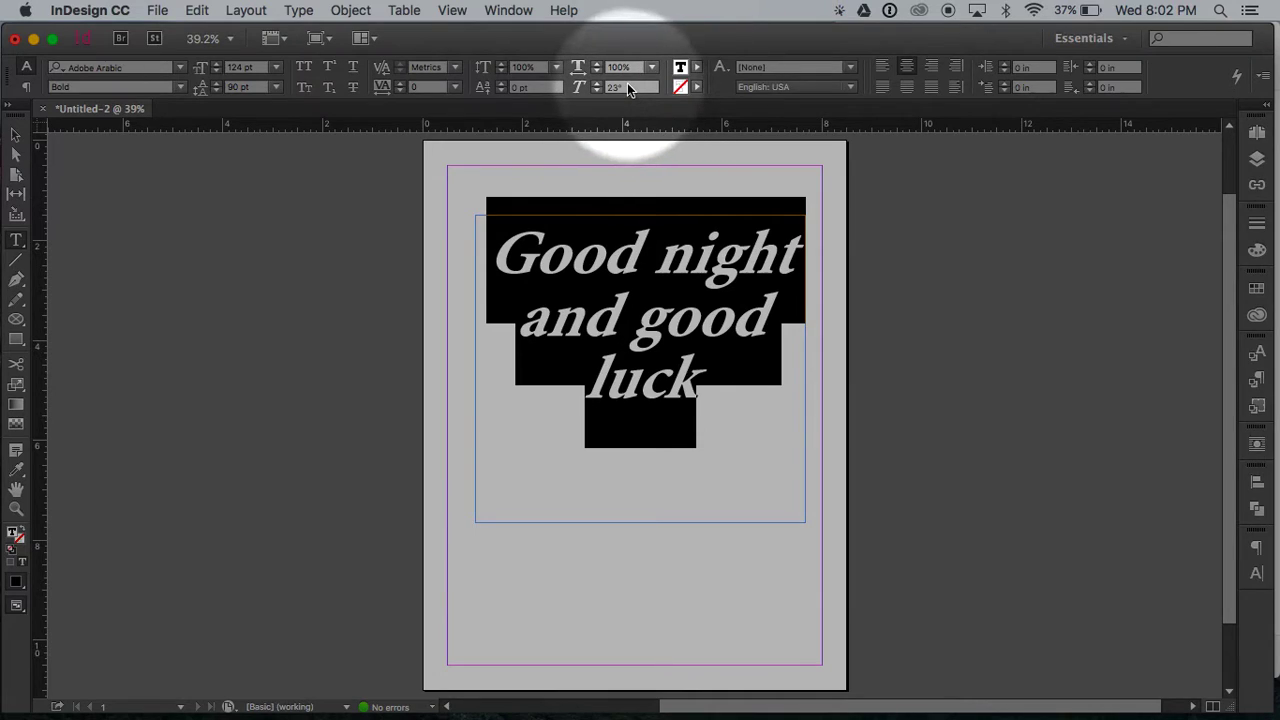
left_click(593, 87)
type("0")
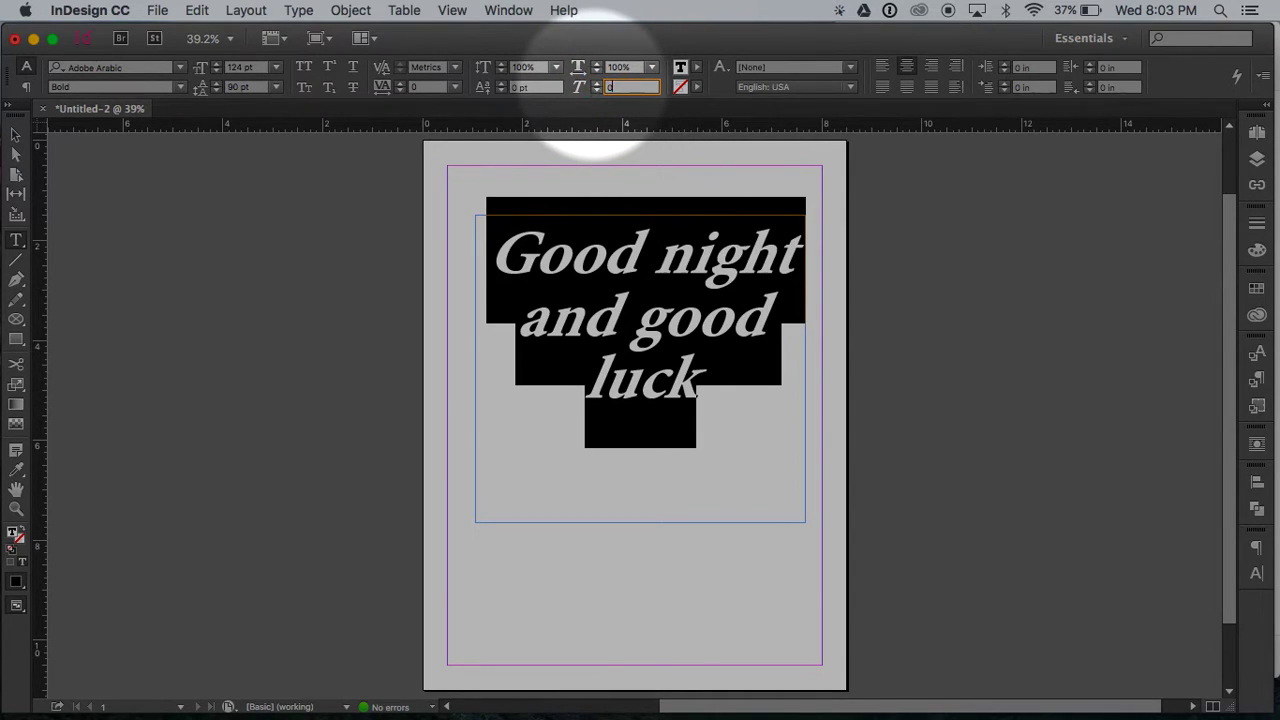
left_click(654, 245)
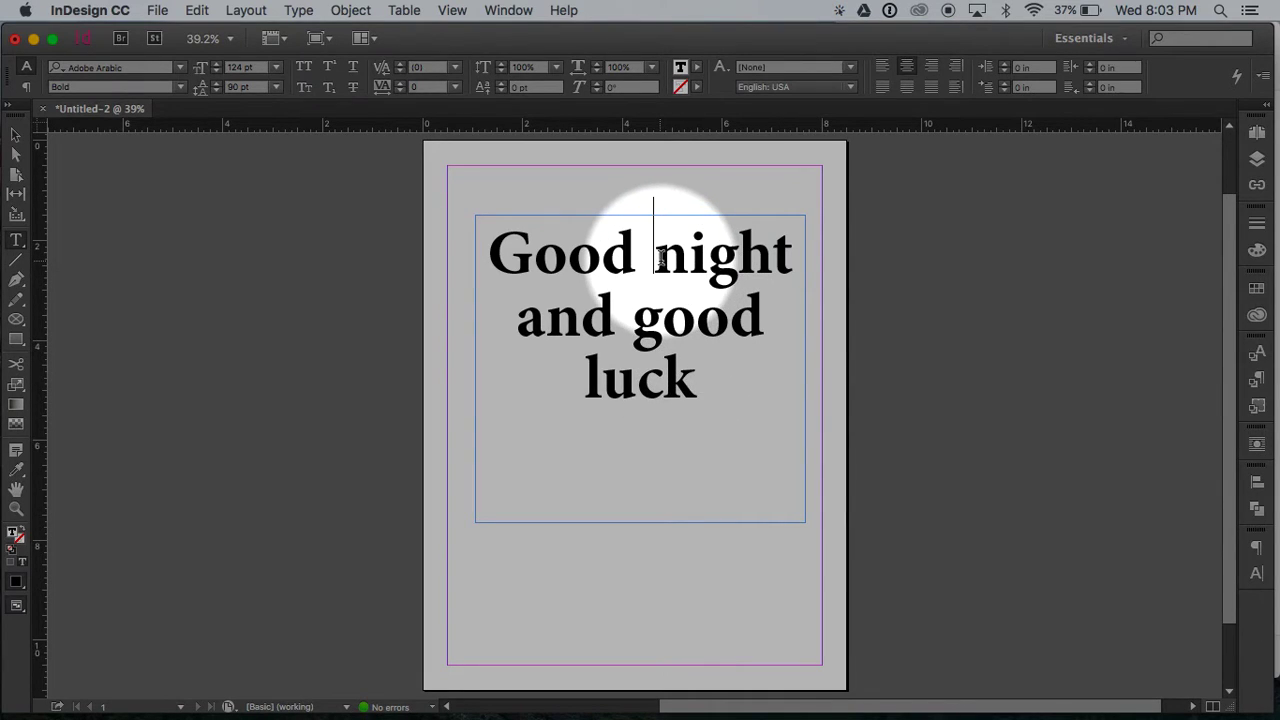
left_click_drag(654, 250, 793, 262)
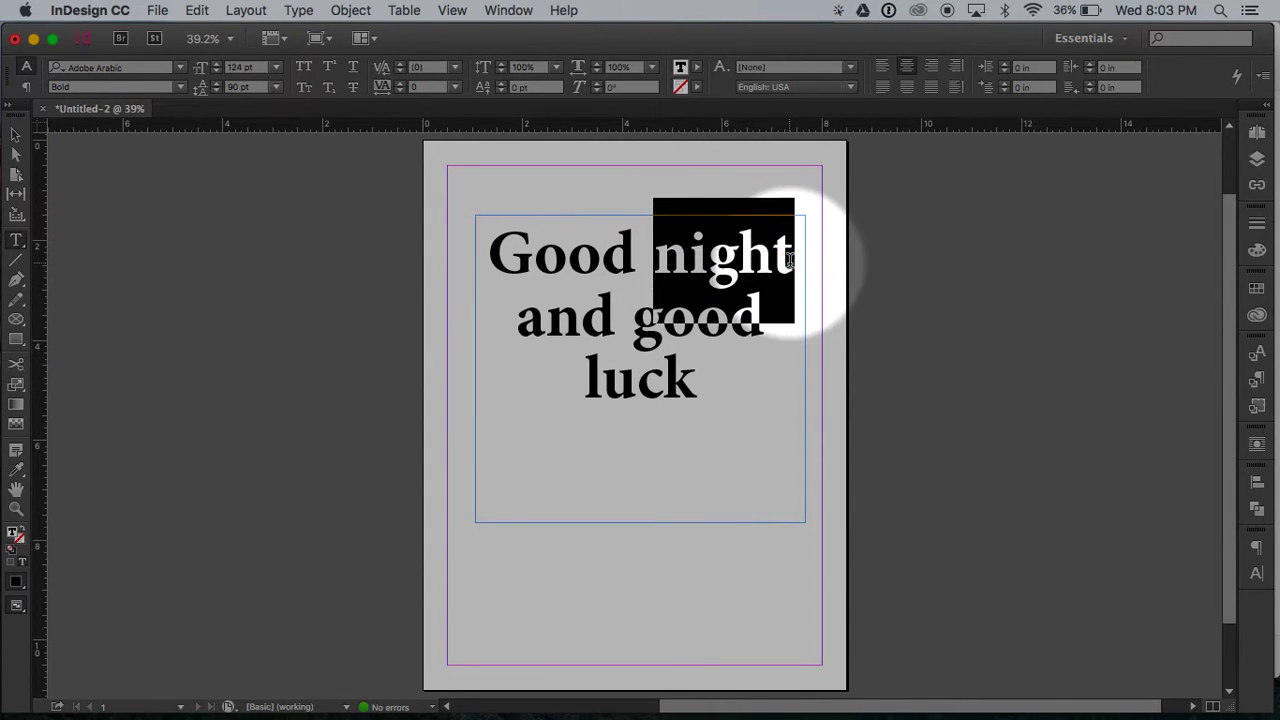
left_click(180, 88)
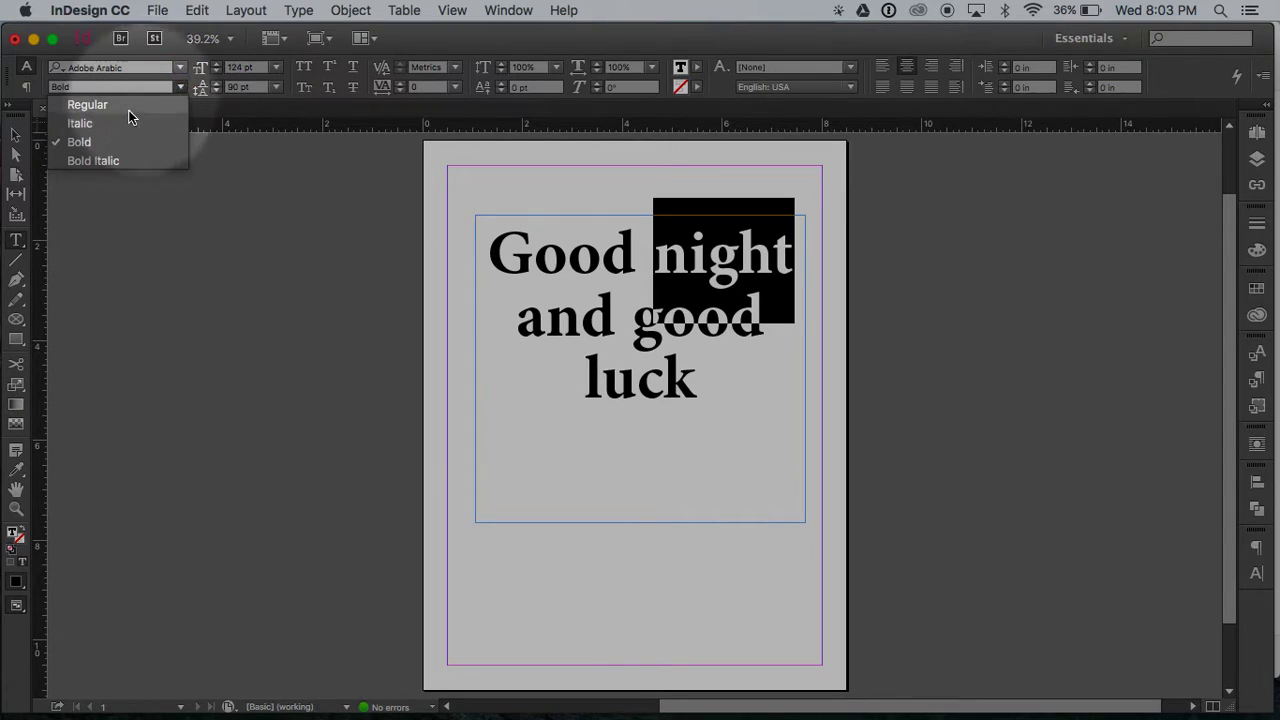
left_click(100, 160)
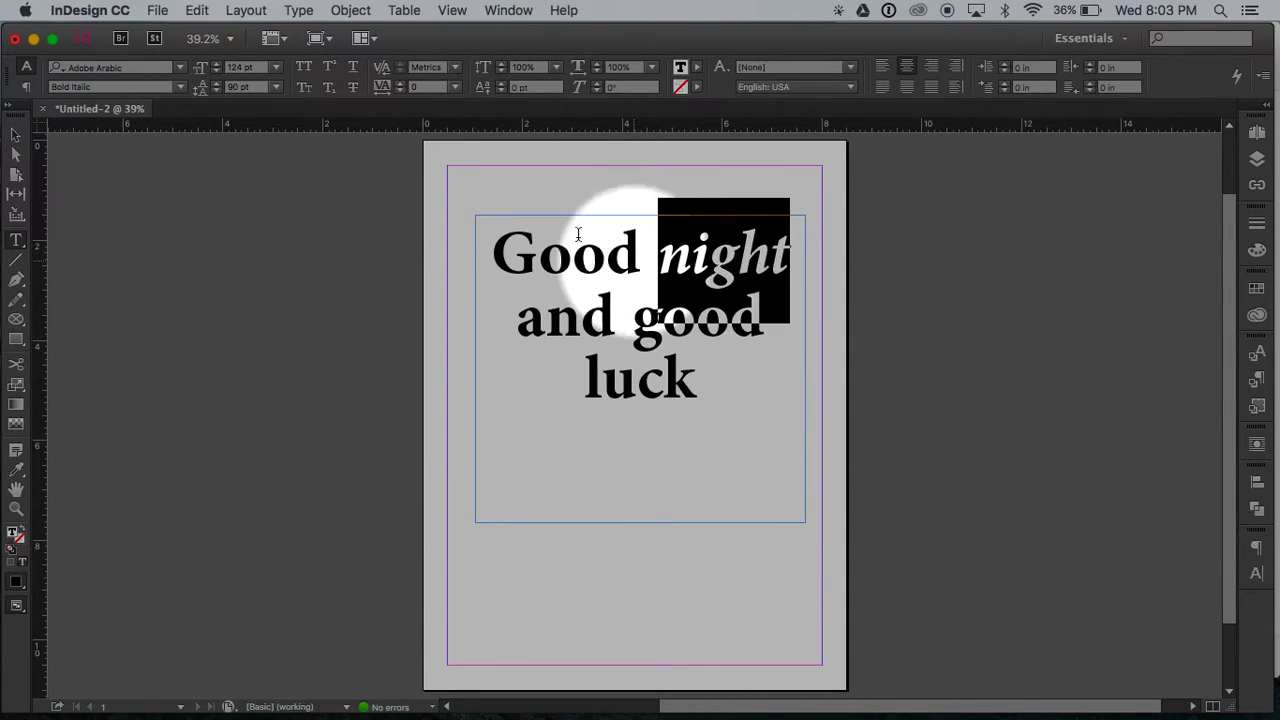
left_click(184, 88)
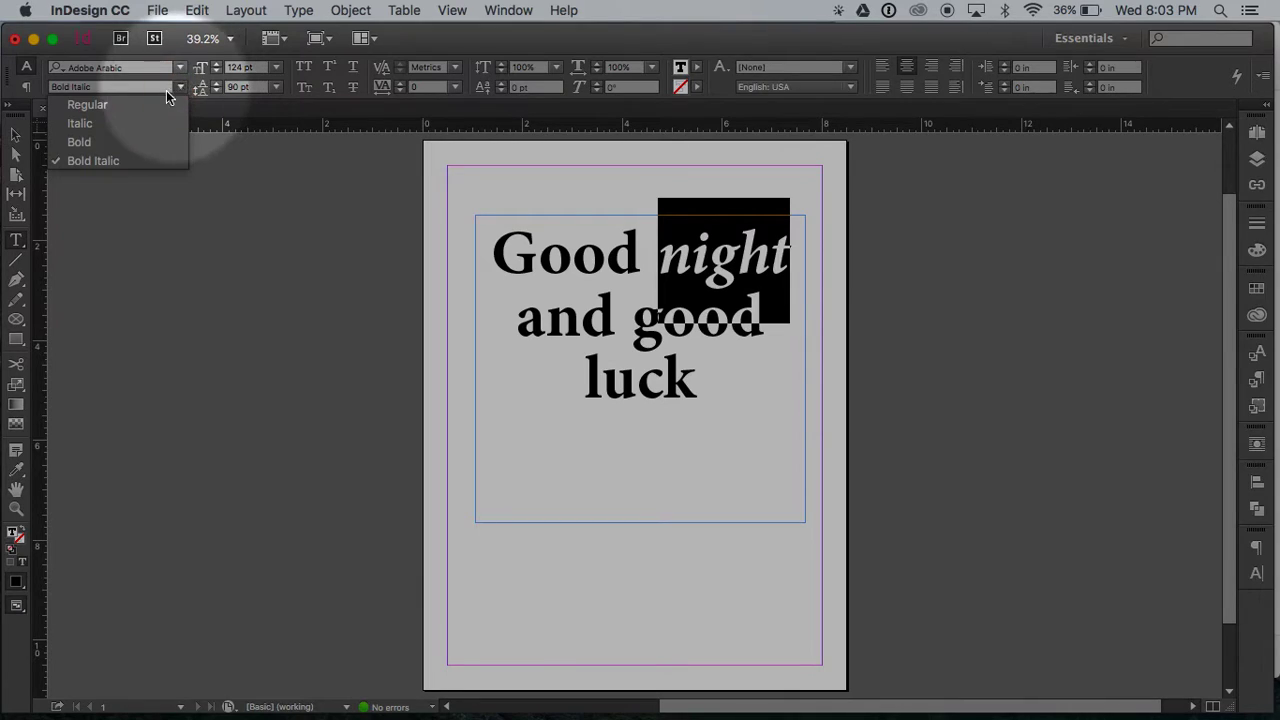
left_click(110, 139)
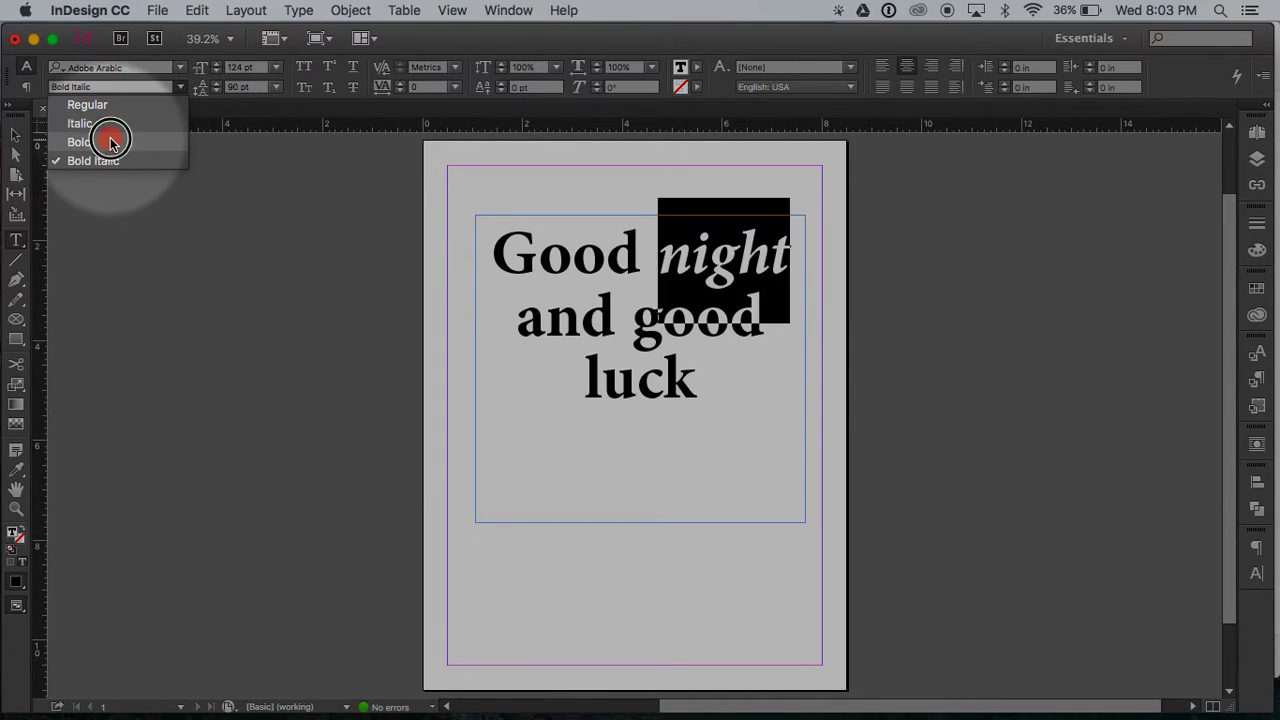
left_click(657, 260)
- Break the headline so 'night' and 'and good' each start a new line
key("Return")
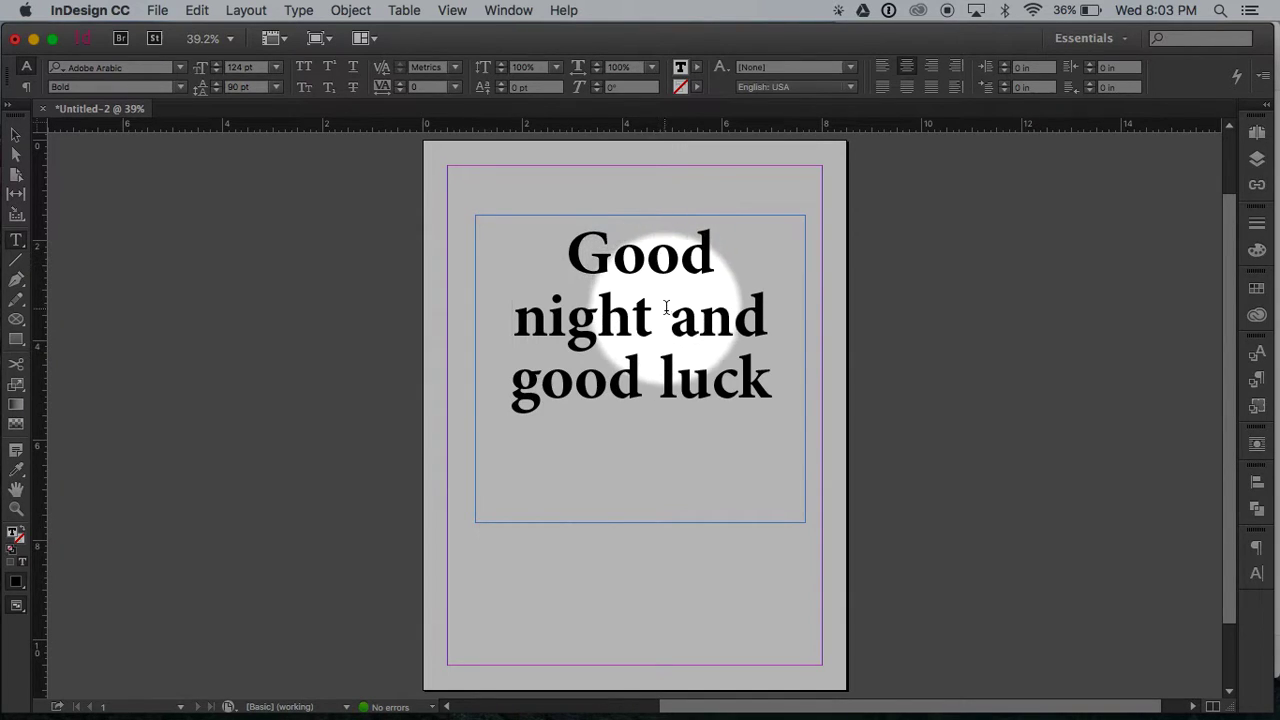
left_click(671, 316)
key("Return")
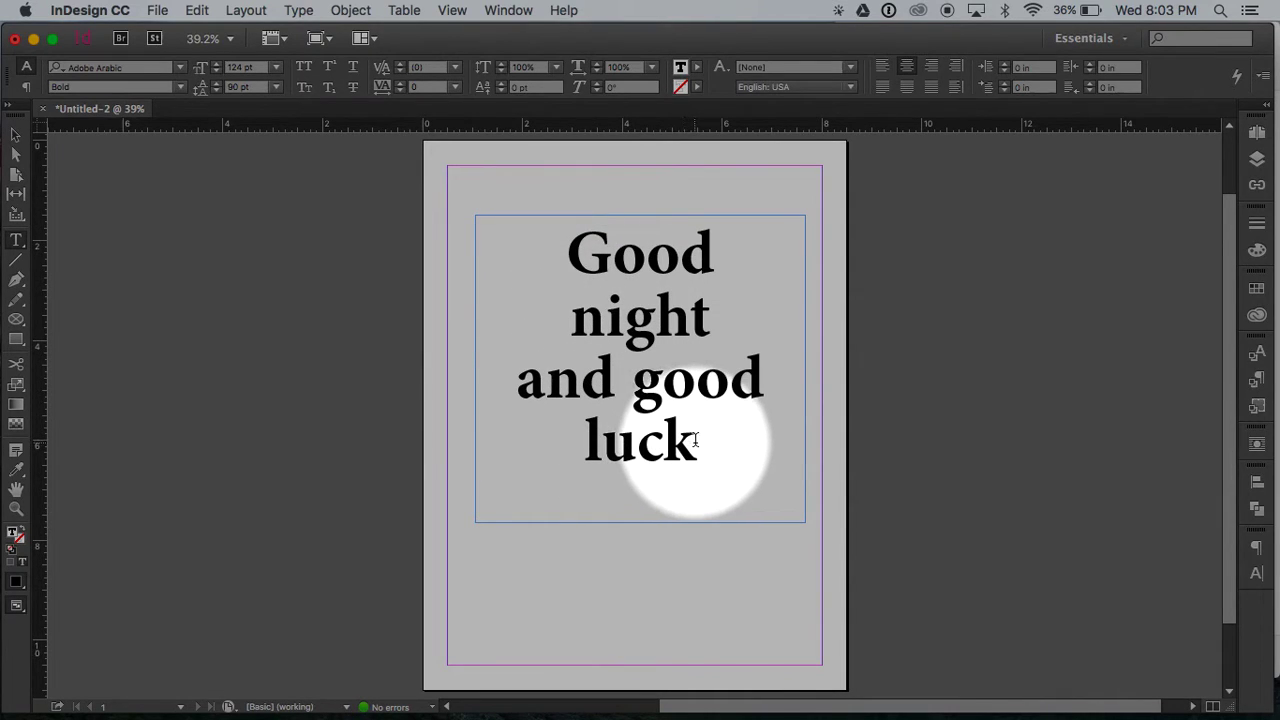
- Select all the headline text and tighten its leading to 80 pt
left_click_drag(697, 440, 571, 251)
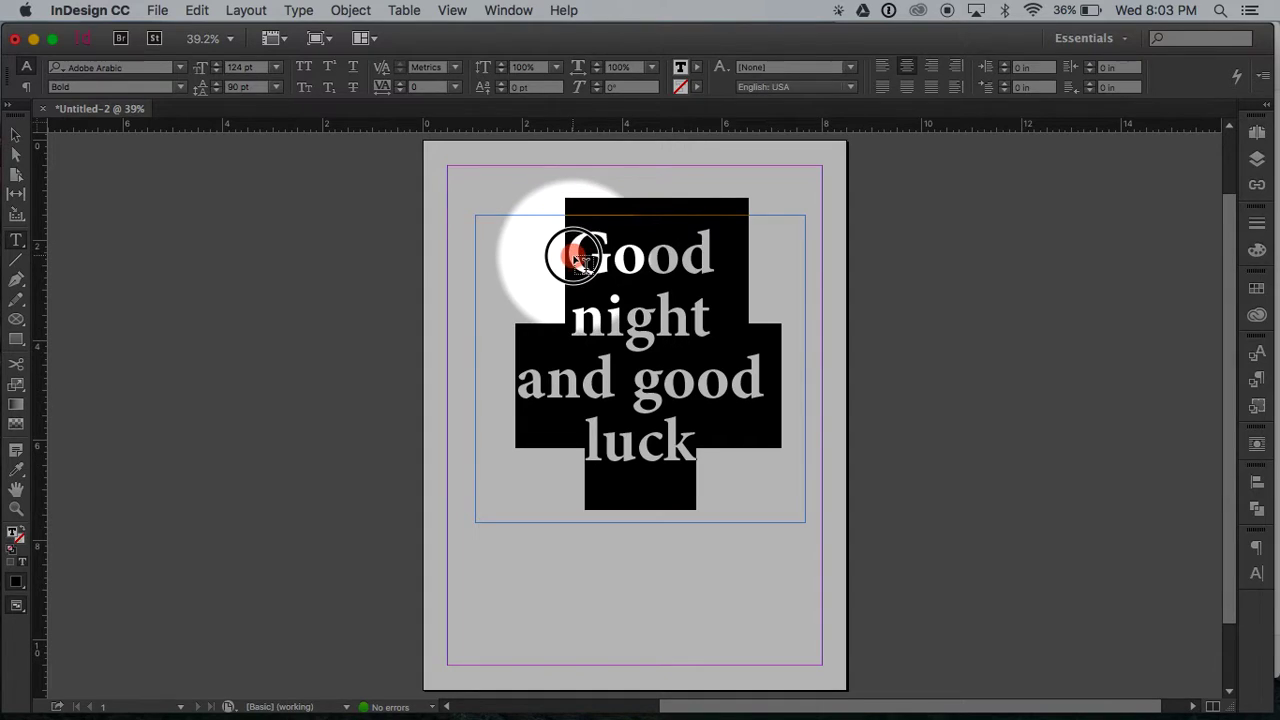
left_click(217, 92)
left_click(217, 92)
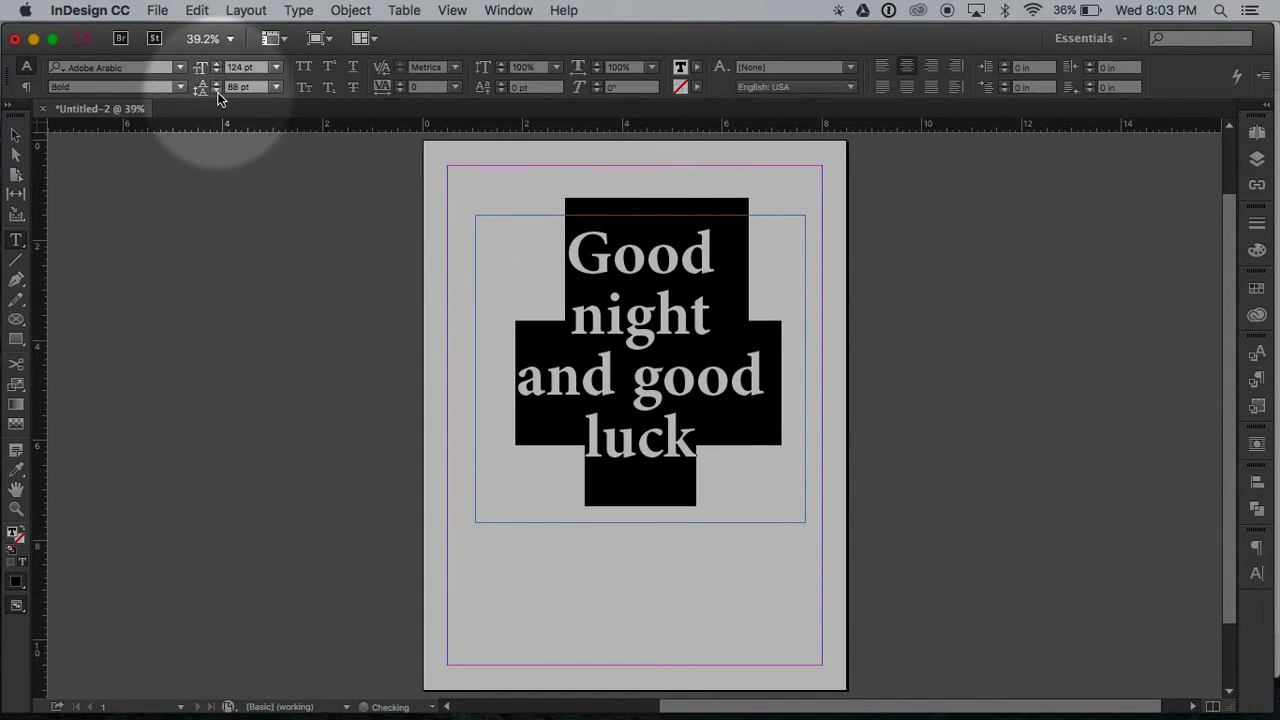
left_click(217, 92)
left_click(217, 92)
left_click(217, 91)
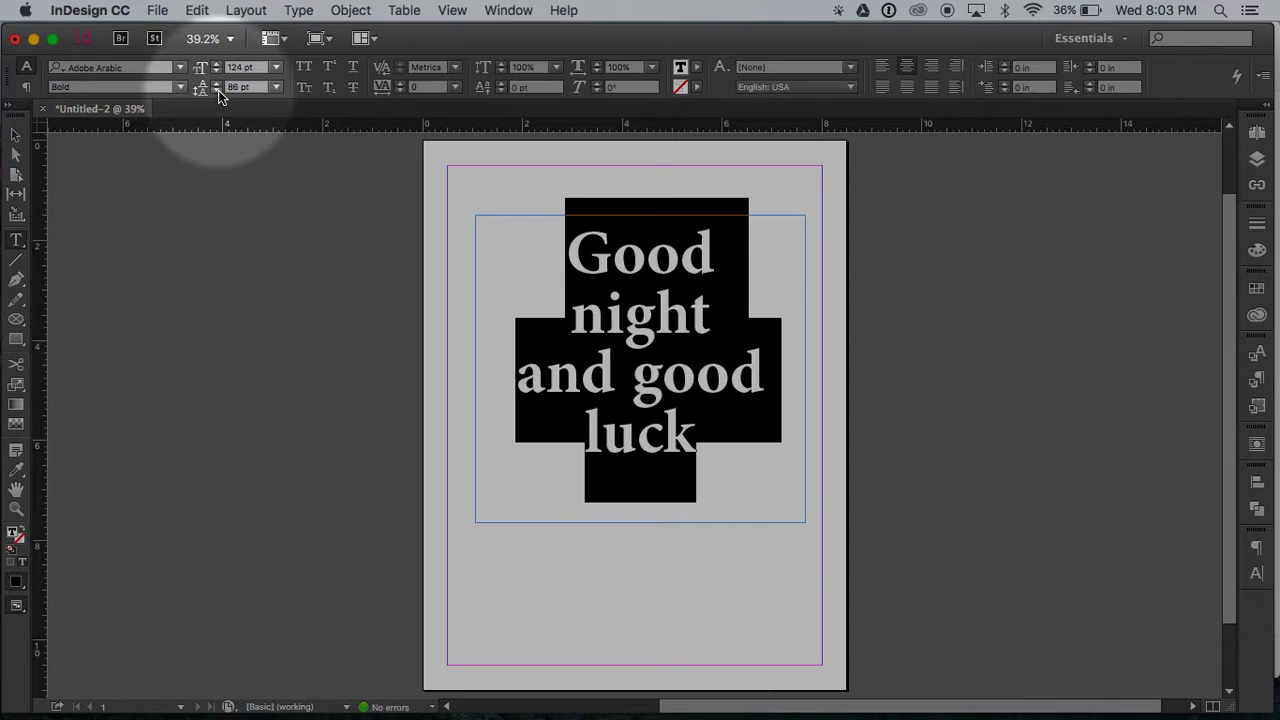
left_click(217, 91)
left_click(217, 91)
left_click(217, 91)
left_click(217, 91)
left_click(217, 91)
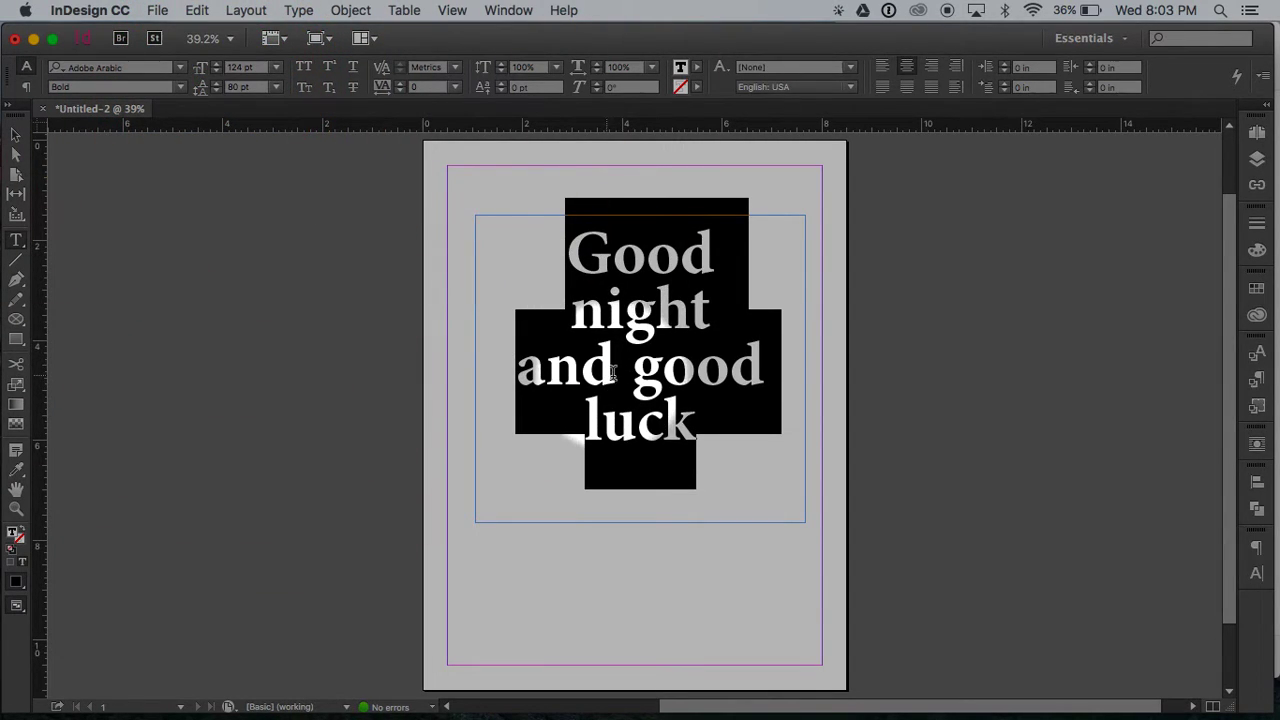
left_click_drag(621, 367, 520, 369)
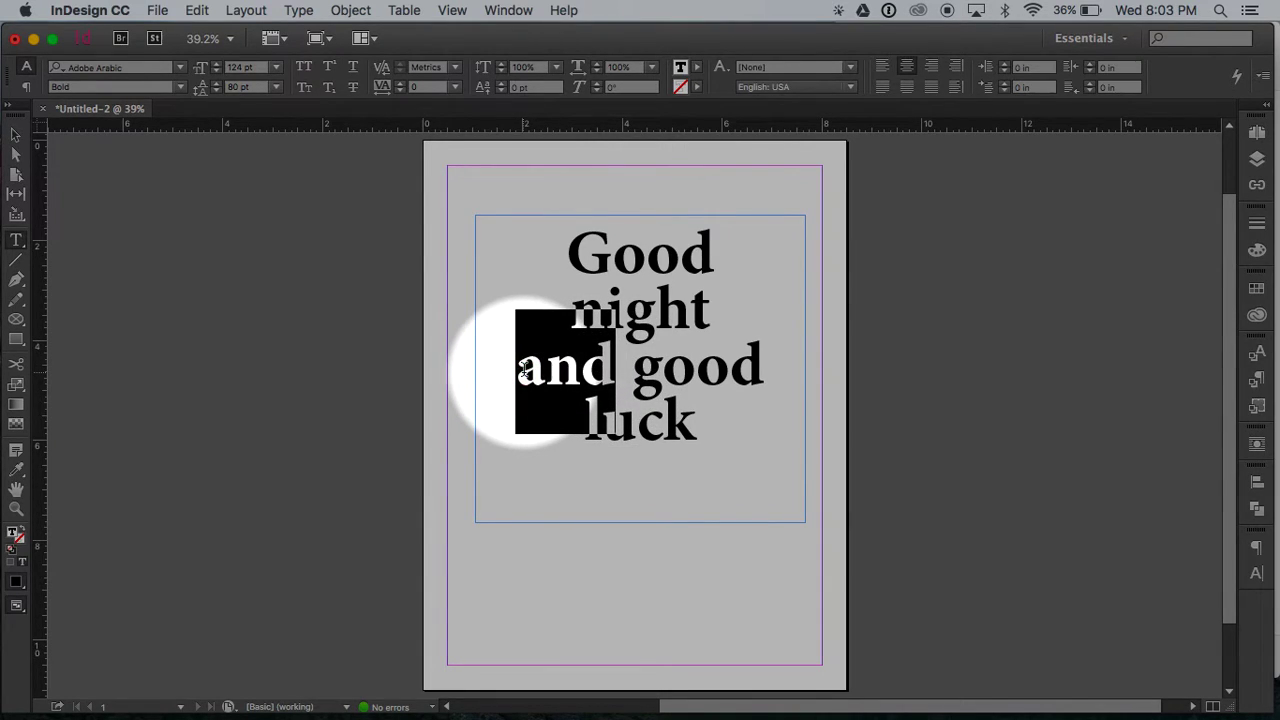
- Replace 'and' with '&' and move 'luck' onto its own line
type("&")
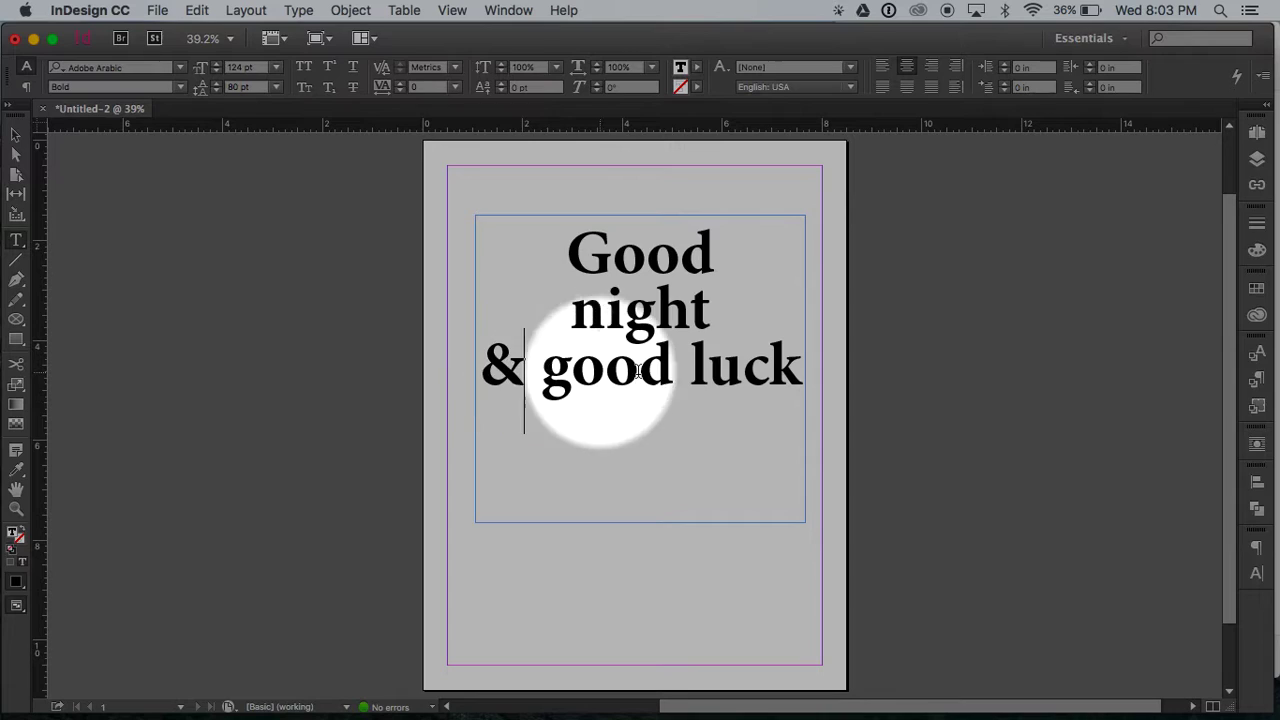
left_click(690, 370)
key("Return")
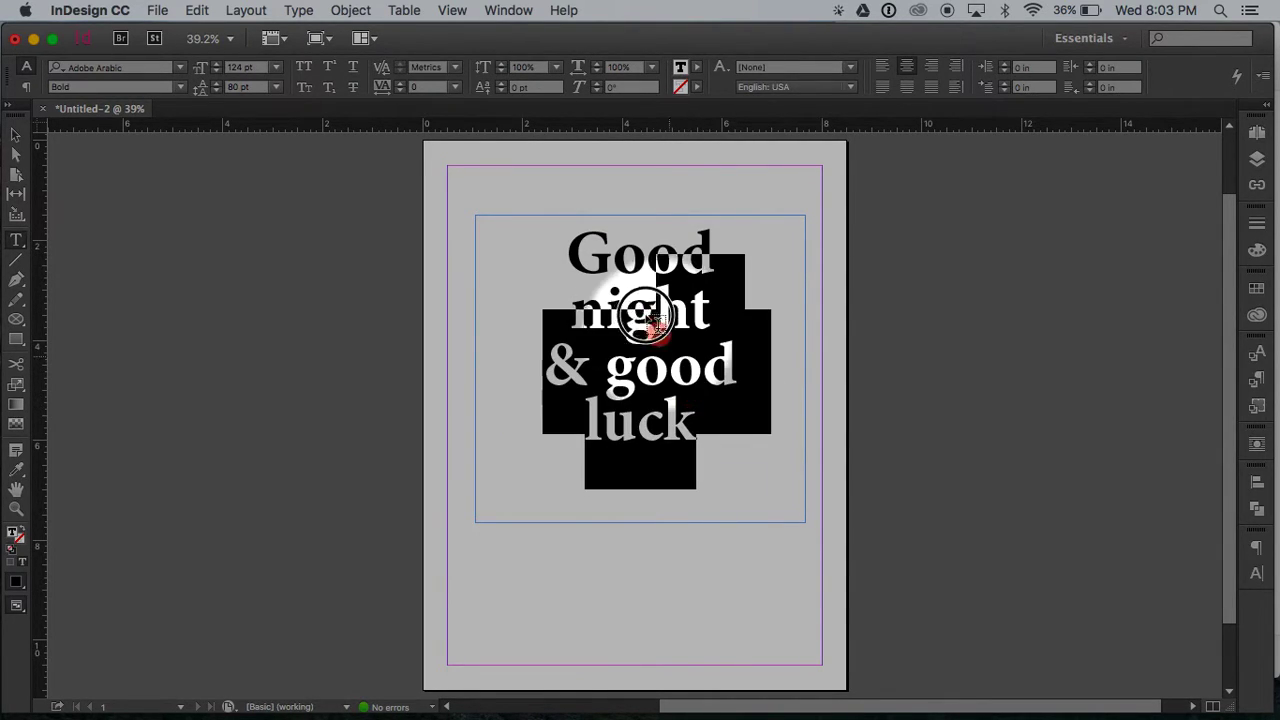
- Tighten the tracking of the selected headline to -20, then deselect and zoom in
left_click_drag(708, 400, 568, 250)
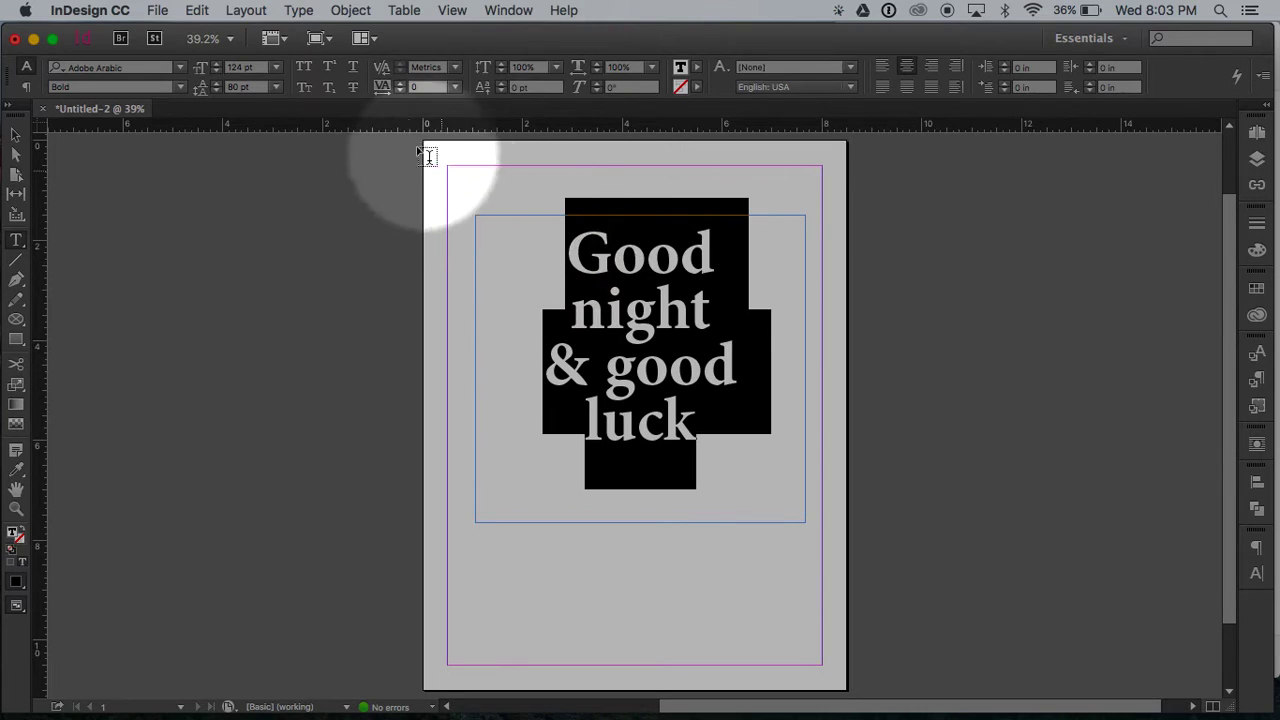
left_click(399, 90)
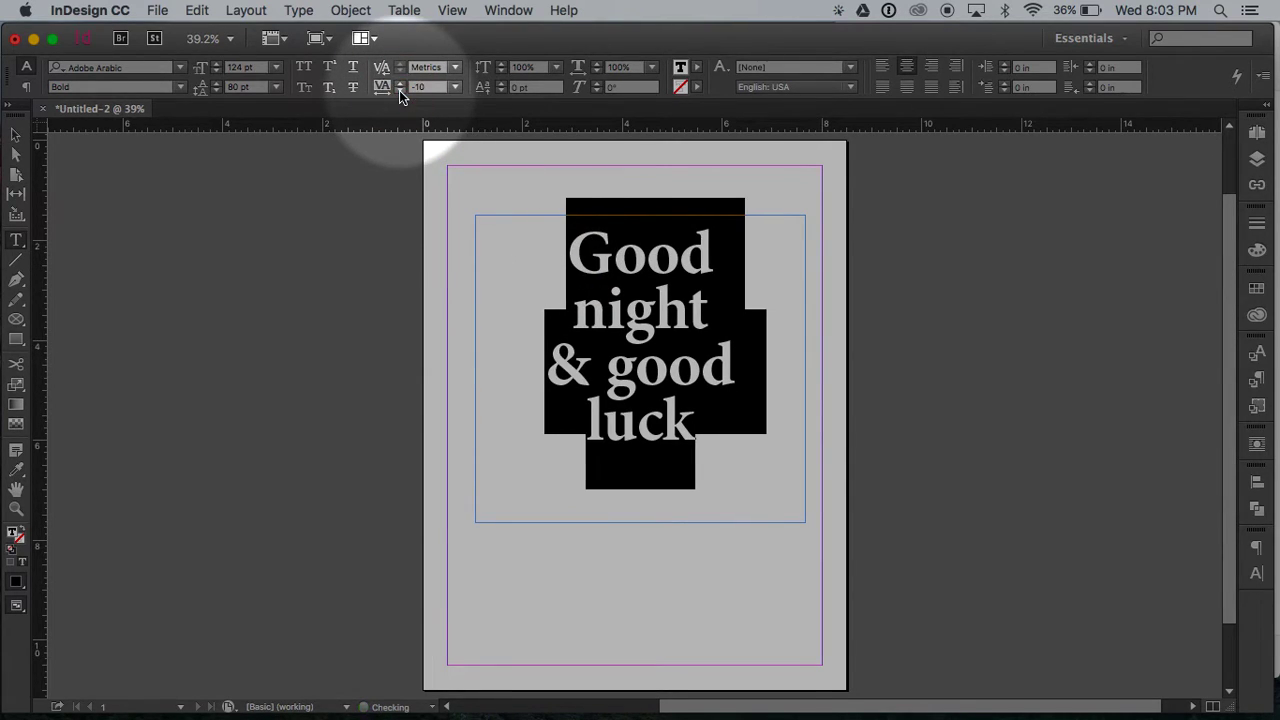
left_click(399, 90)
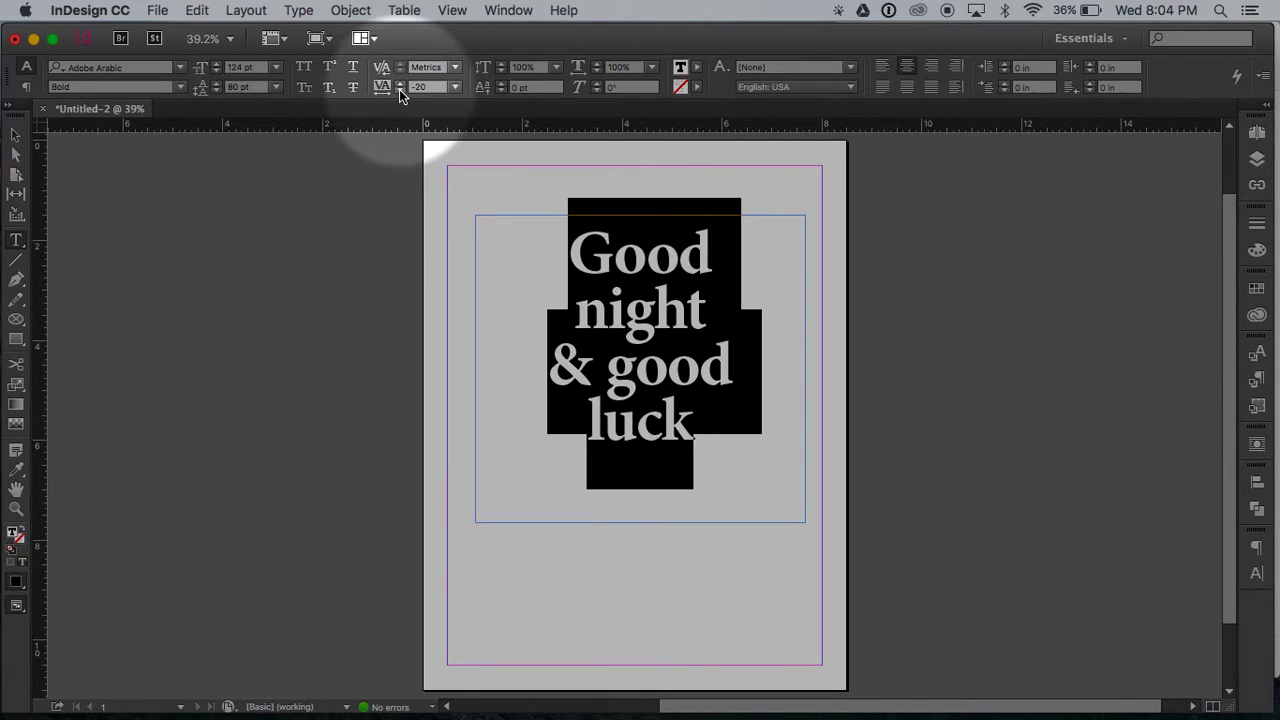
left_click(590, 215)
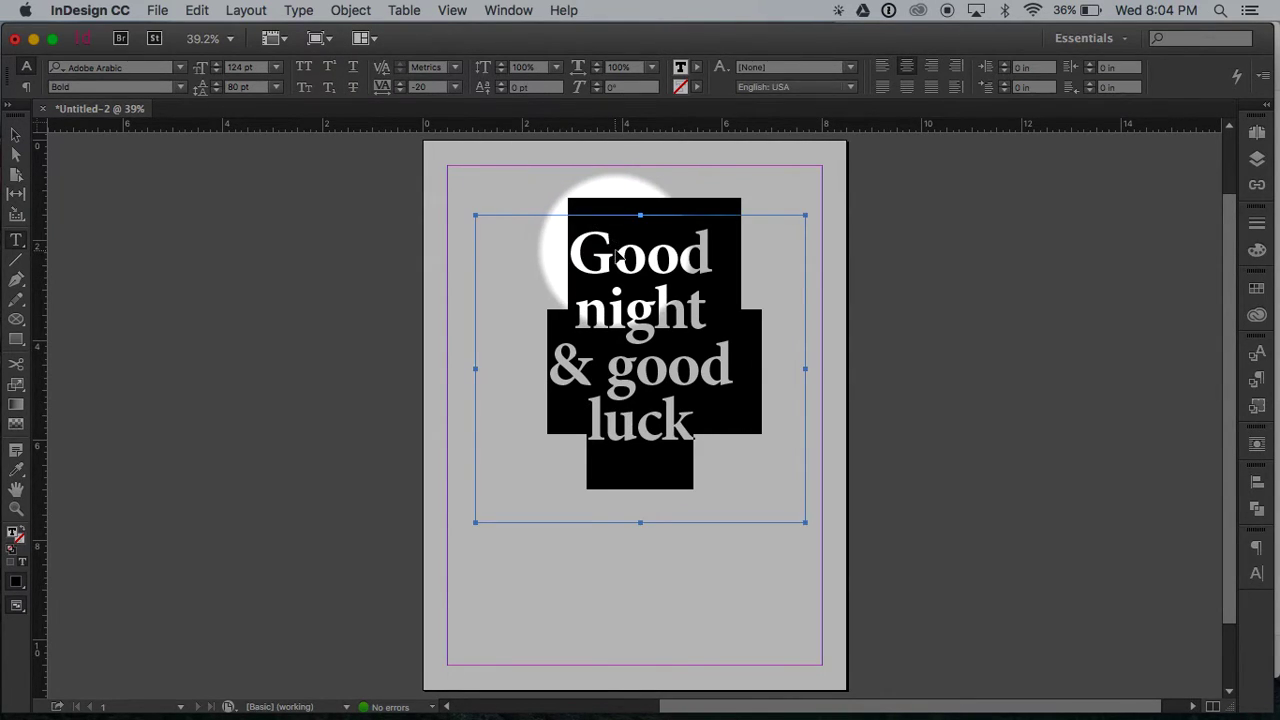
key("super+equal")
key("super+equal")
- Retype the last word 'luck' as capital 'LUCK'
left_click_drag(615, 245, 434, 385)
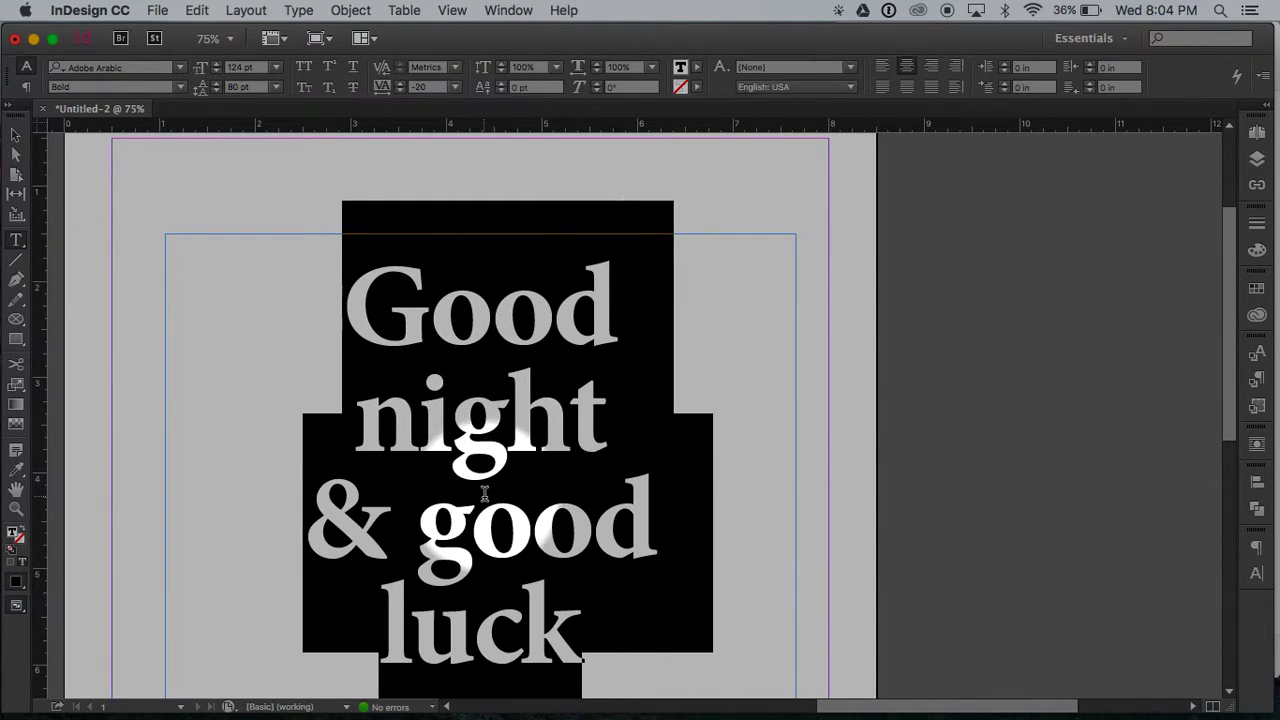
scroll(484, 492, "down", 1)
scroll(484, 492, "down", 1)
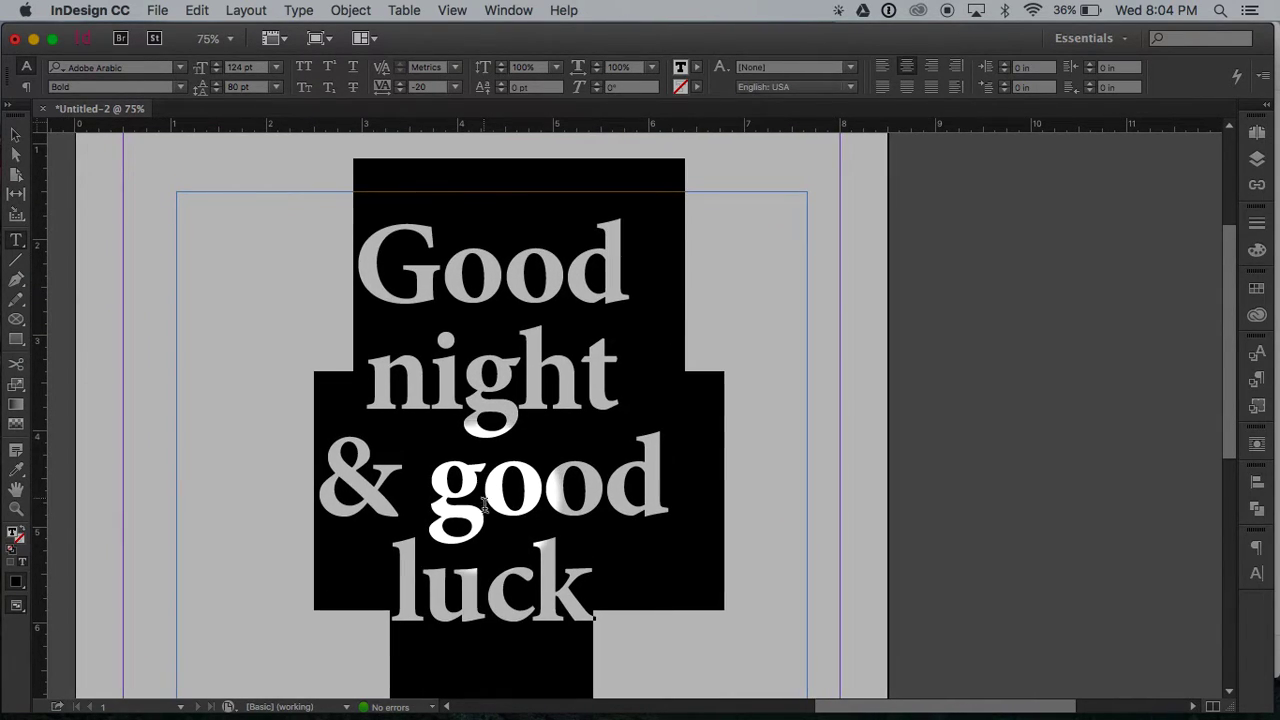
left_click_drag(588, 582, 396, 586)
type("LU")
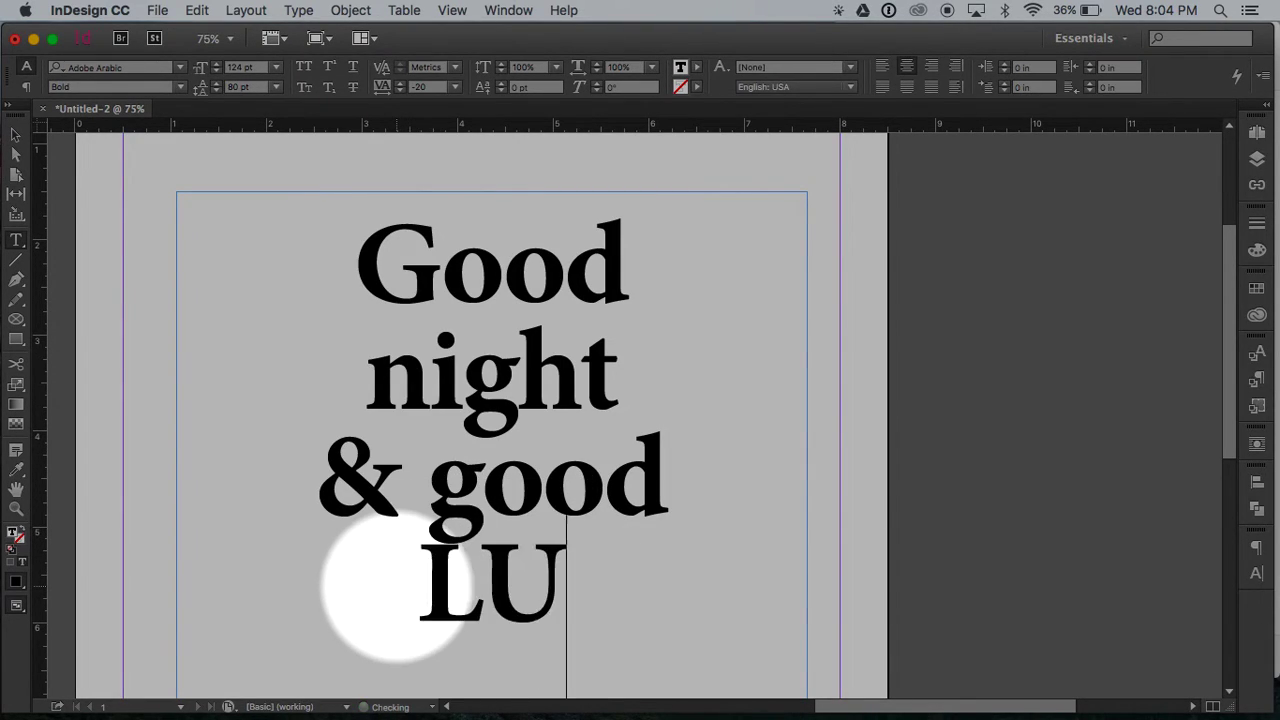
type("CK")
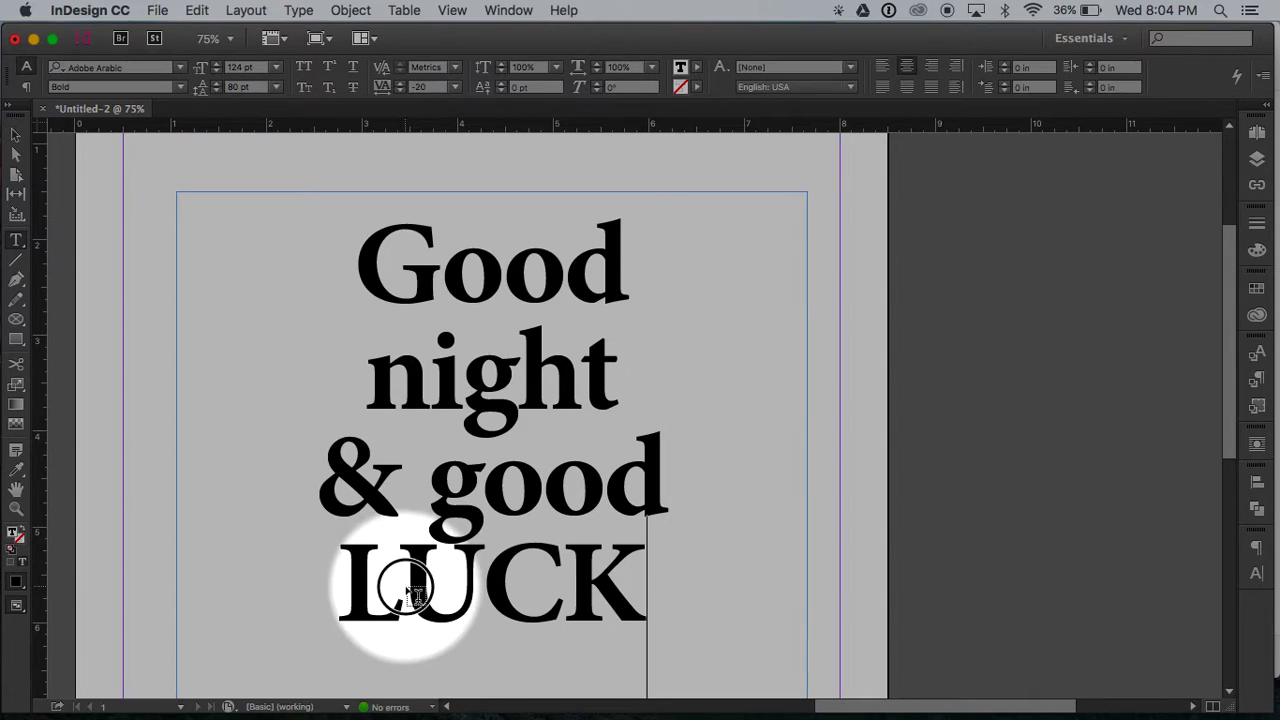
- Kern the L and U of LUCK closer together to -50
left_click_drag(398, 584, 341, 586)
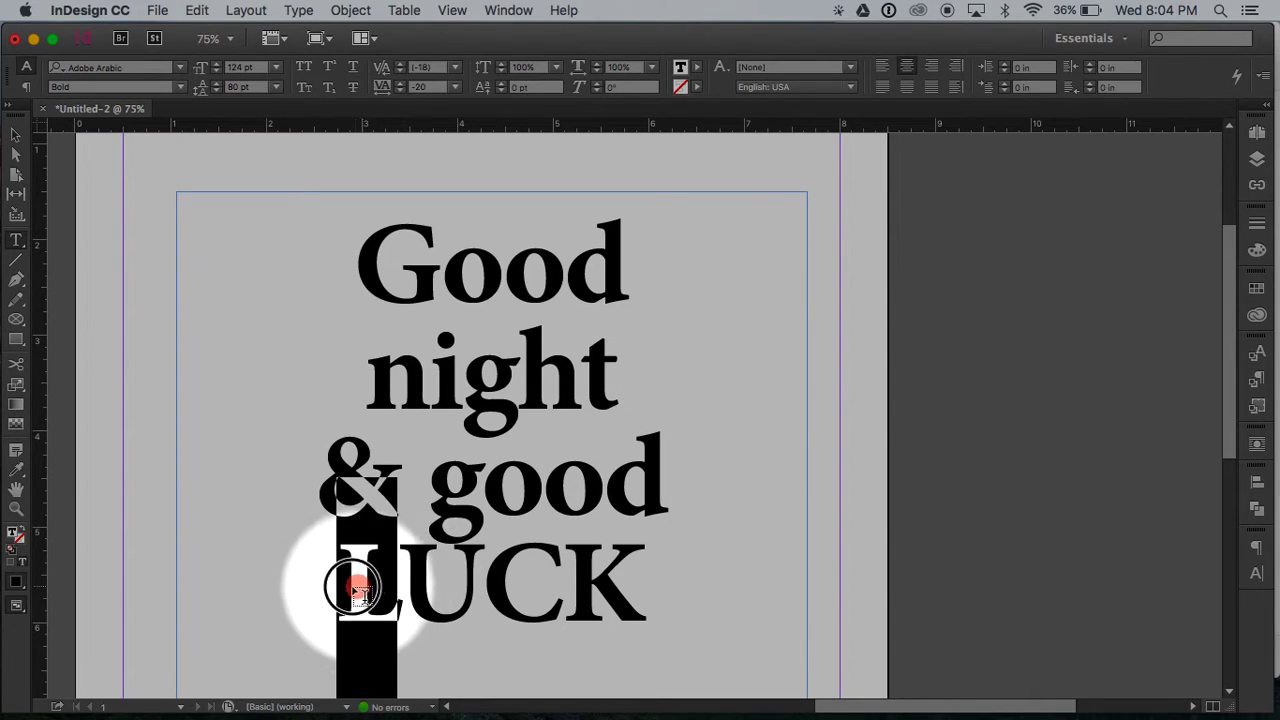
left_click(400, 93)
left_click(400, 93)
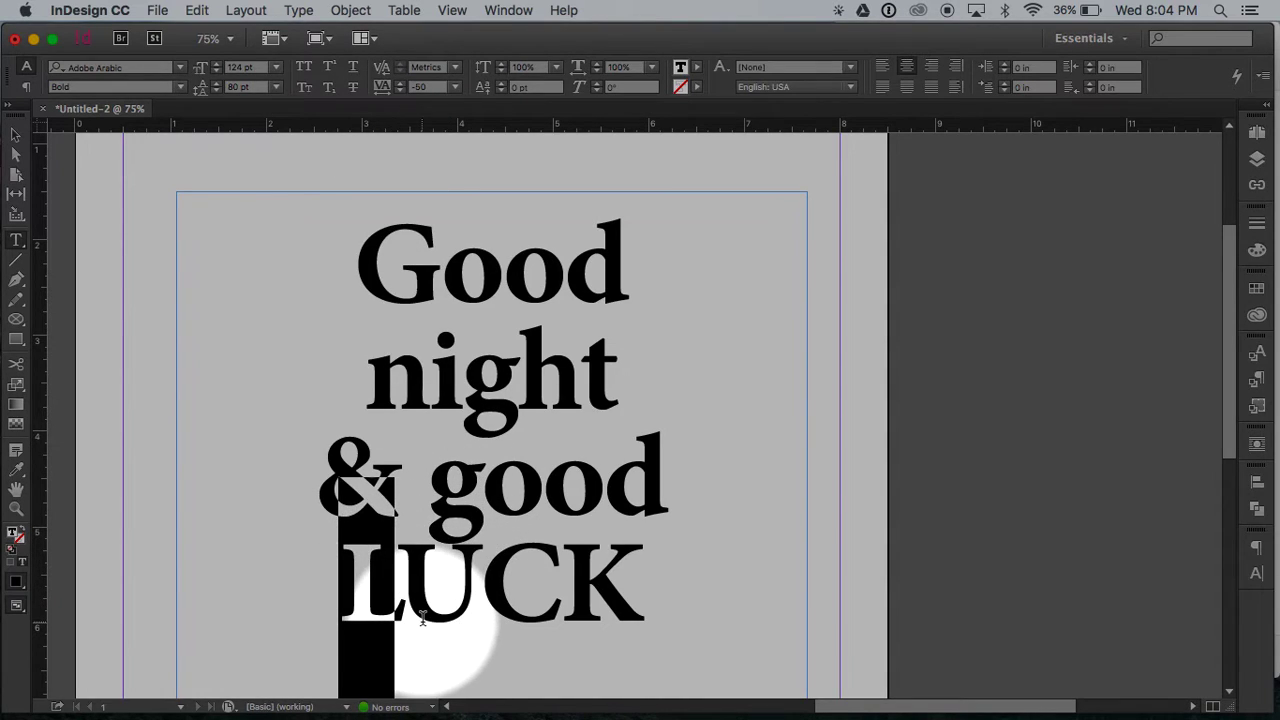
left_click(478, 588)
left_click_drag(478, 588, 400, 588)
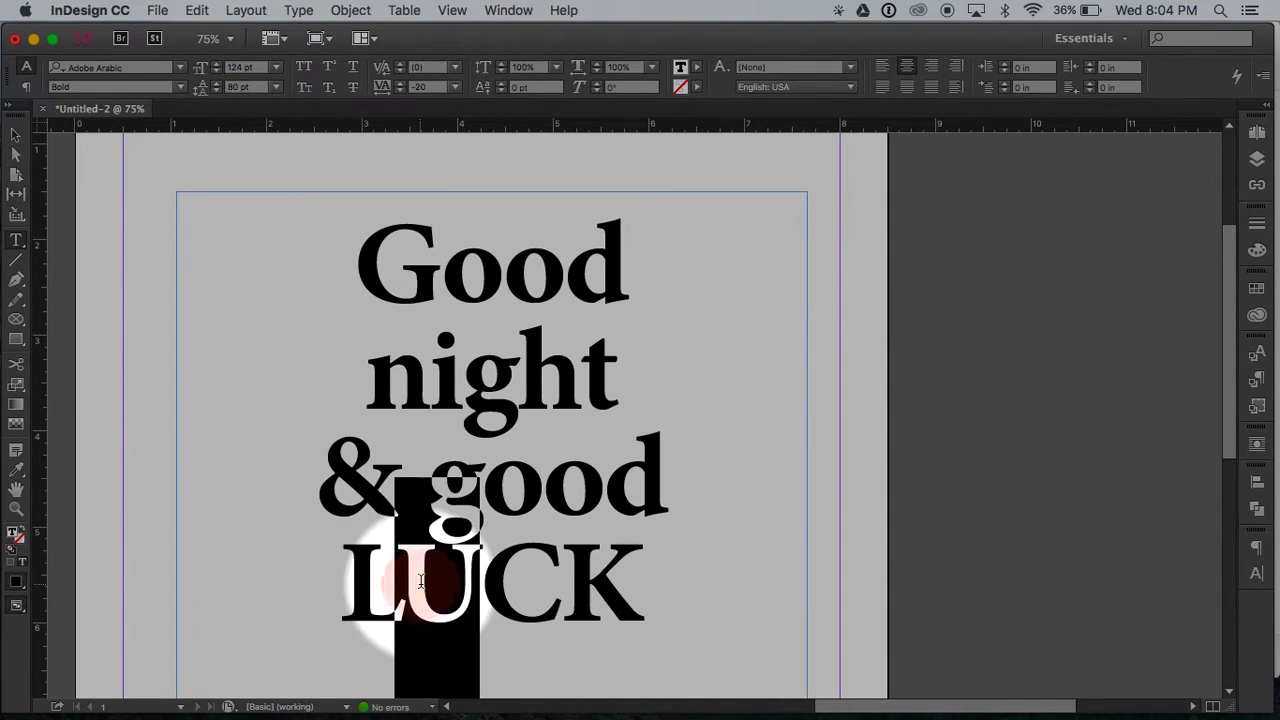
left_click(400, 93)
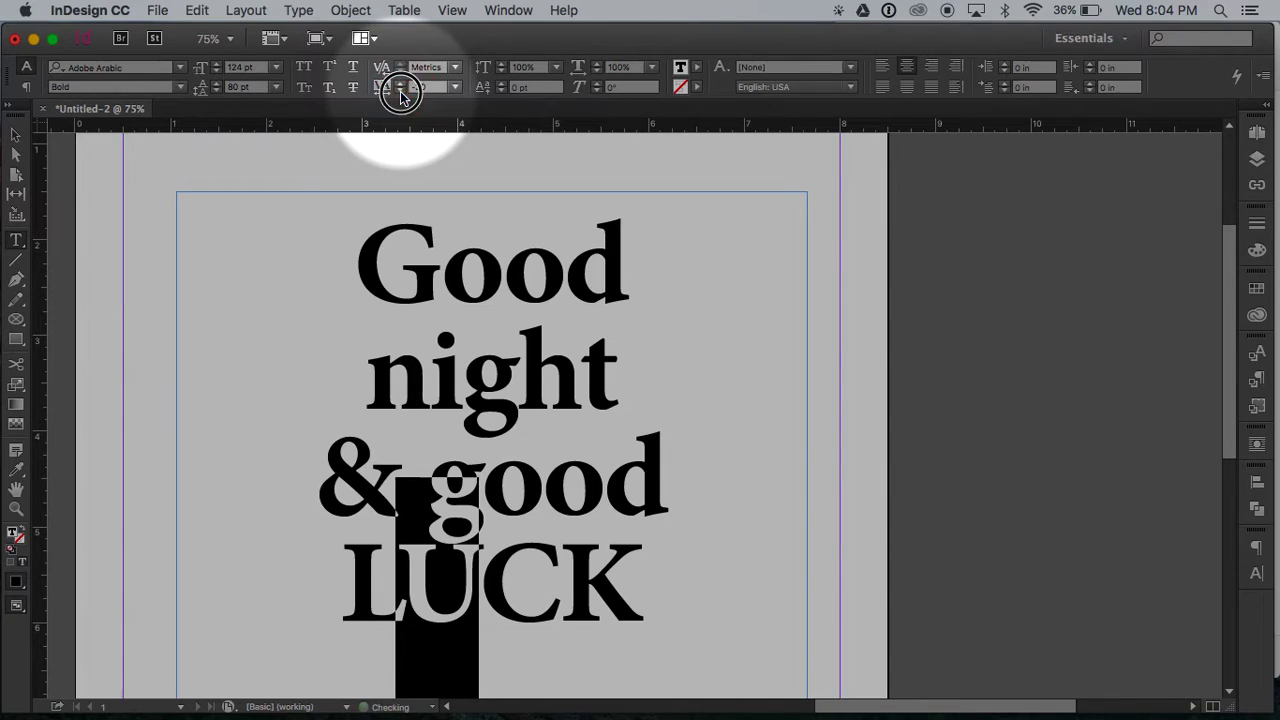
left_click(400, 93)
left_click(400, 93)
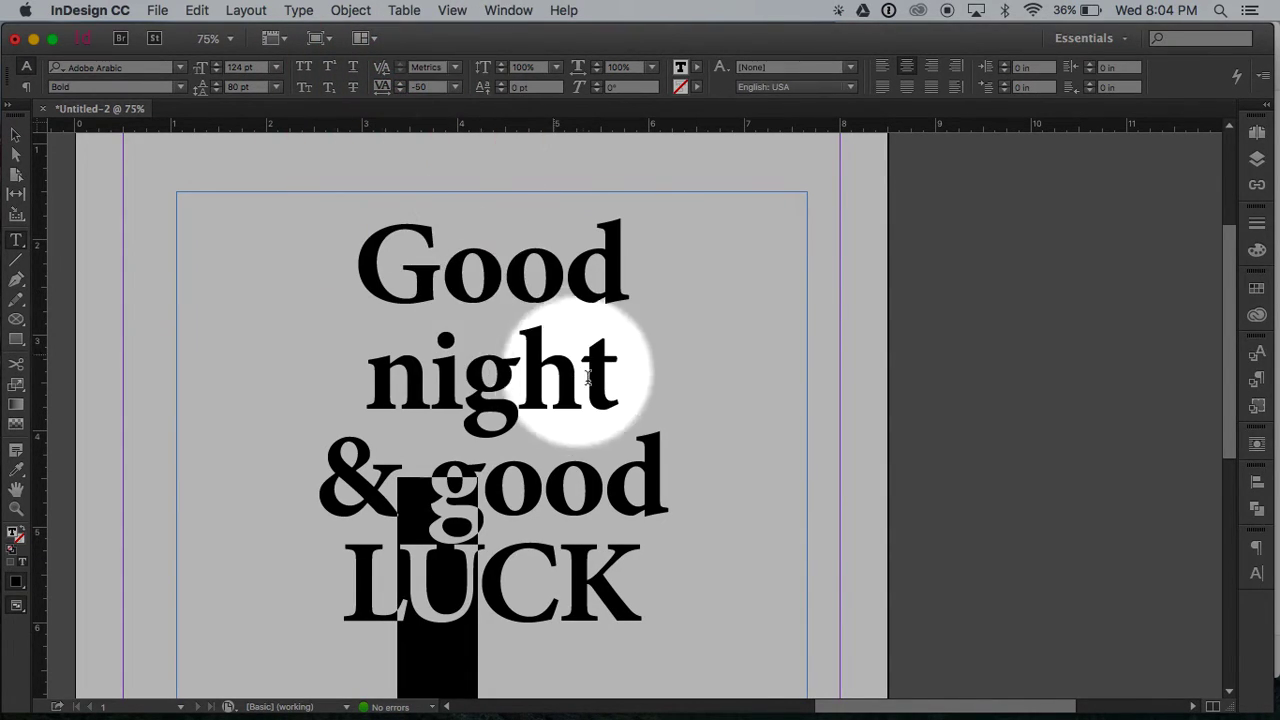
left_click_drag(616, 382, 386, 382)
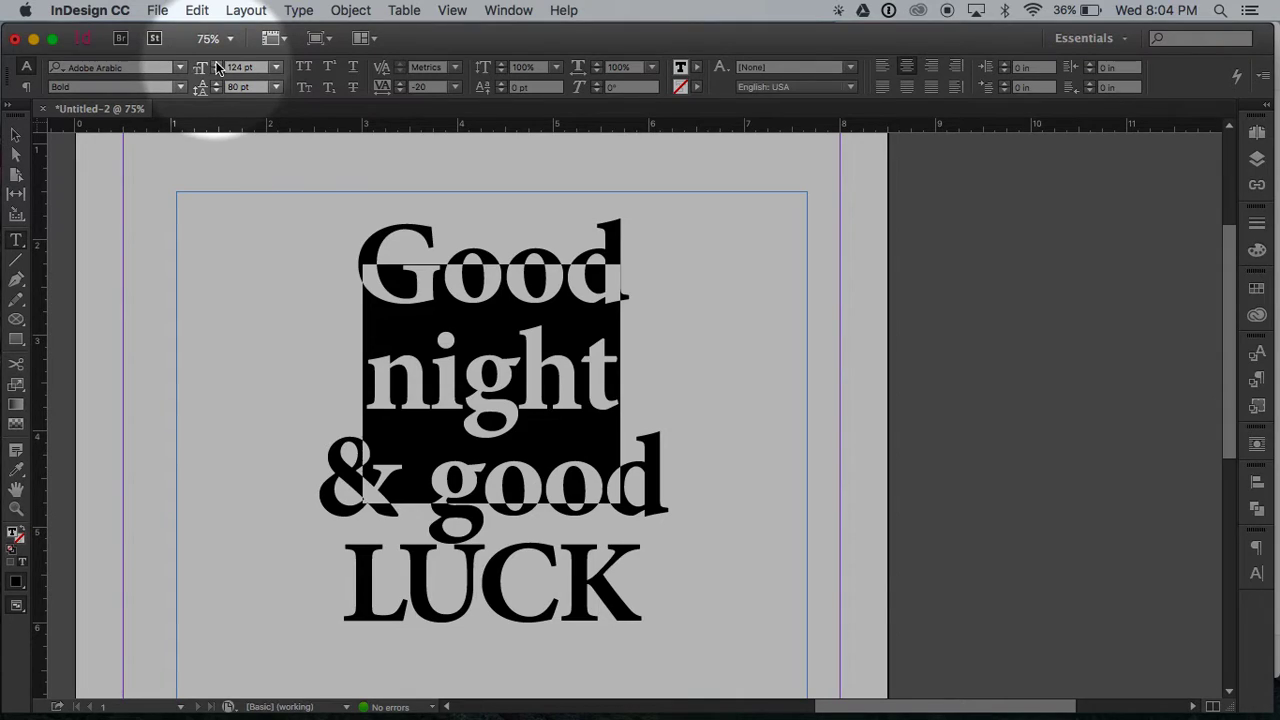
- Enlarge the word 'night' to 160 pt
left_click(216, 66)
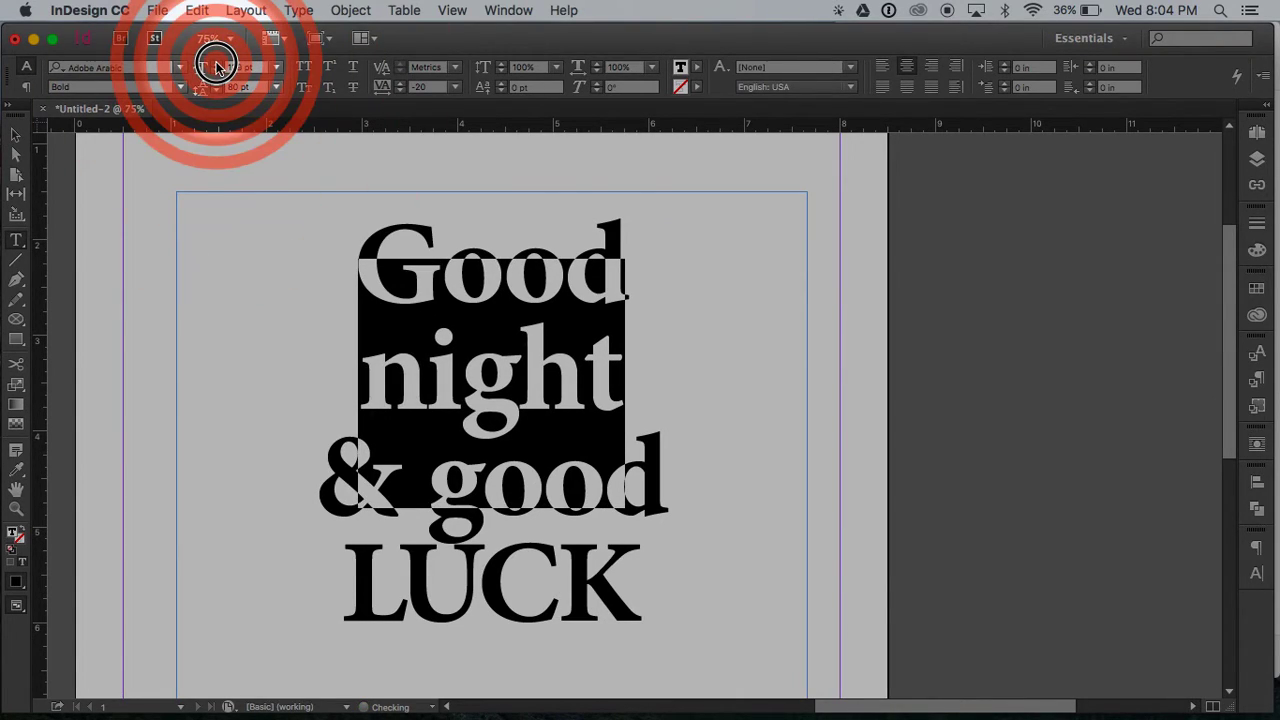
left_click(218, 68)
left_click(218, 68)
left_click(218, 68)
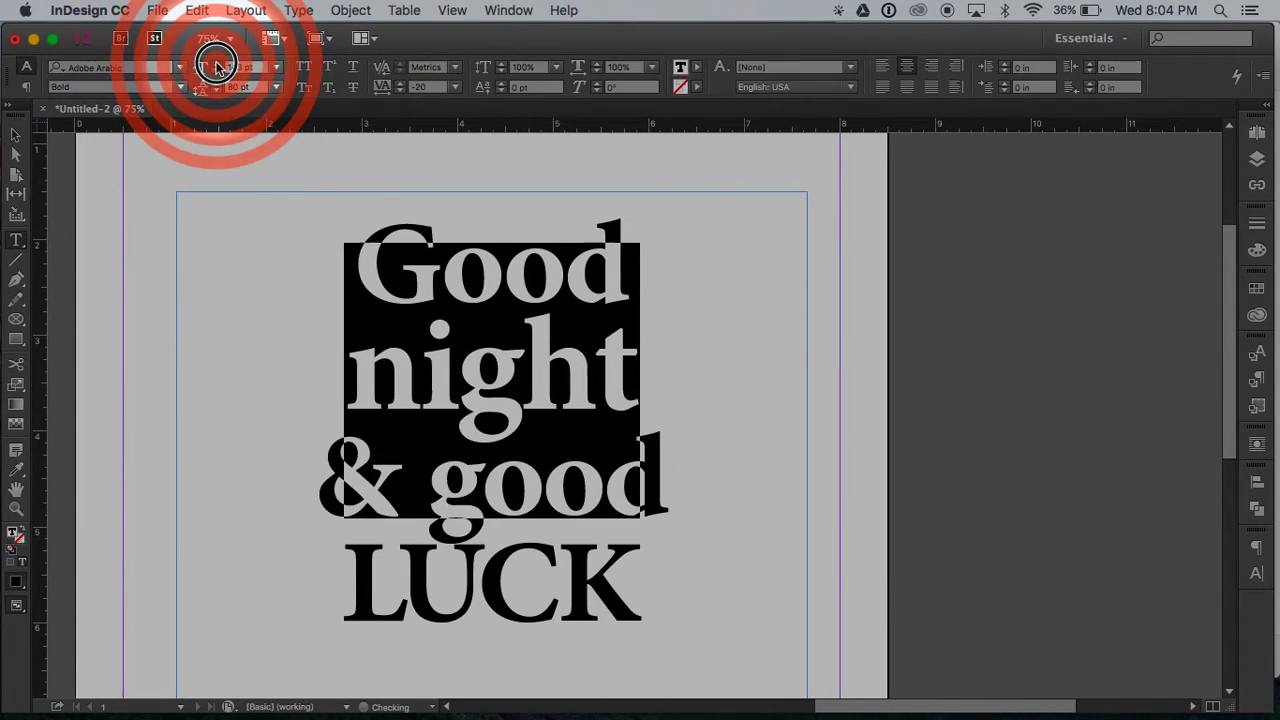
left_click(216, 66)
left_click(216, 66)
left_click(216, 66)
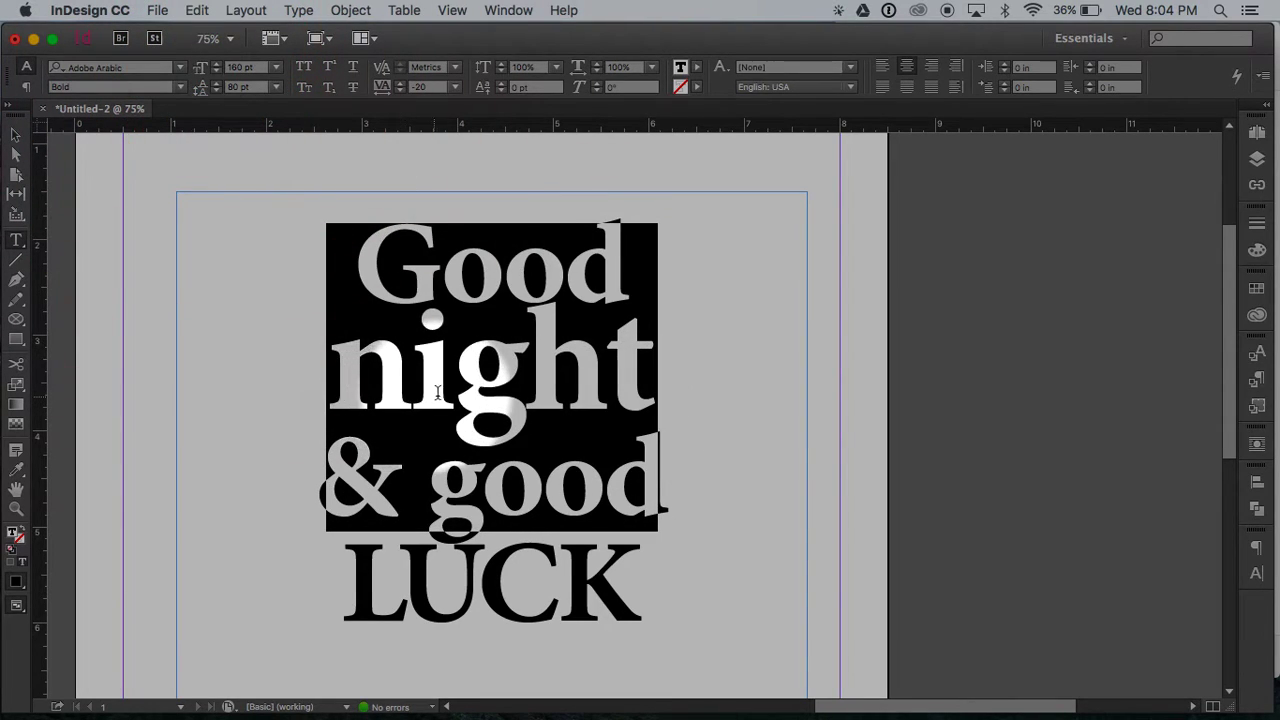
- Tighten the tracking around the h of 'night' to -60
left_click_drag(598, 370, 557, 383)
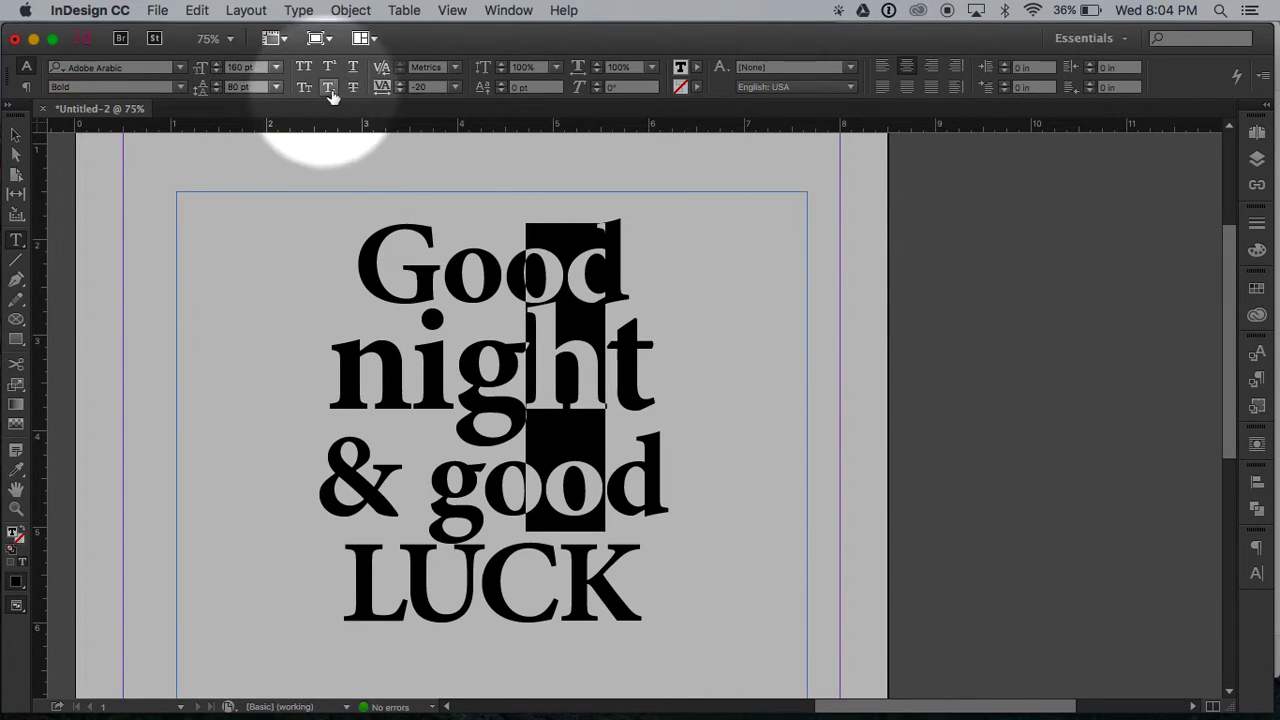
left_click(399, 92)
left_click(399, 92)
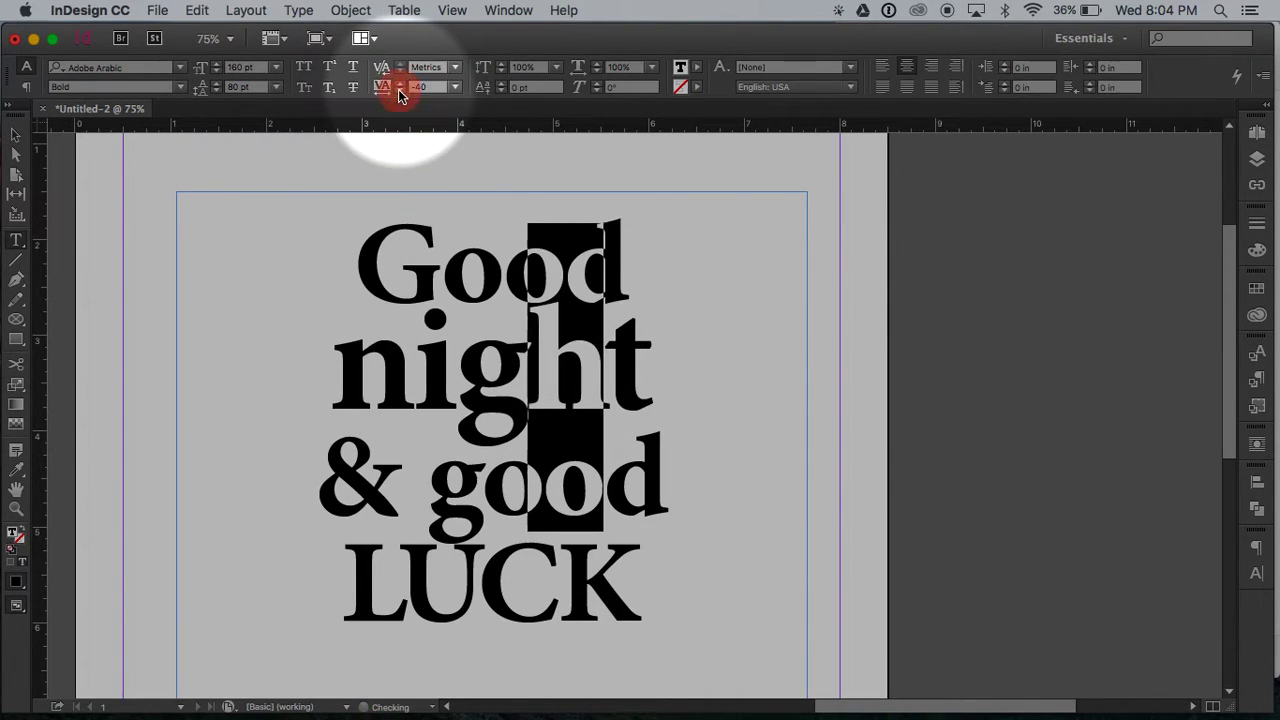
left_click(399, 92)
left_click(399, 92)
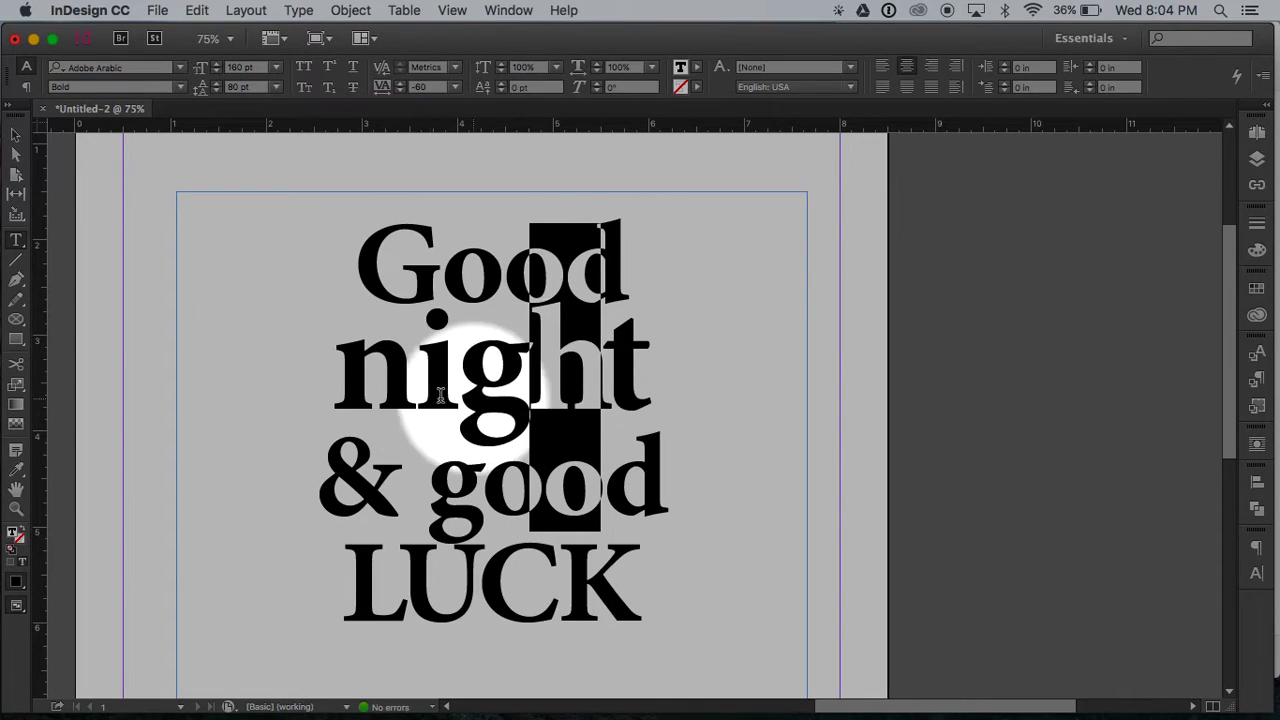
- Tighten the start of 'night' to -60 tracking and ease the i back to -20
left_click_drag(420, 370, 445, 170)
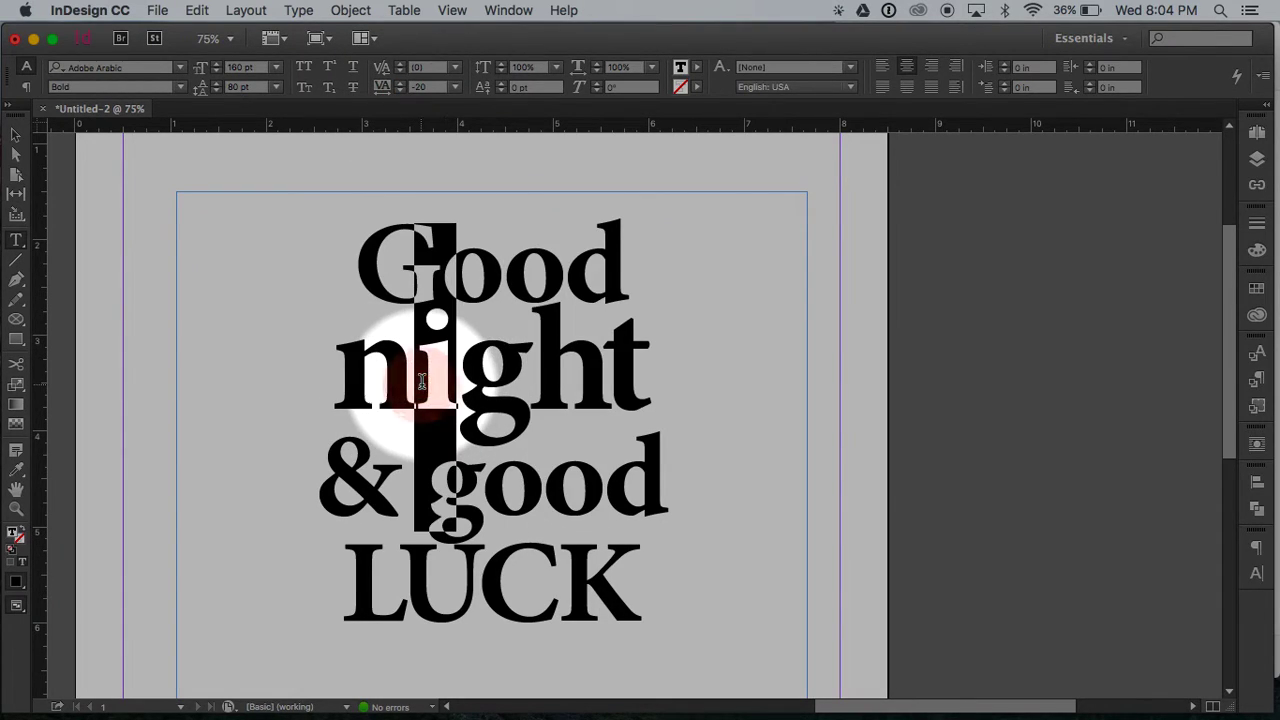
left_click(401, 91)
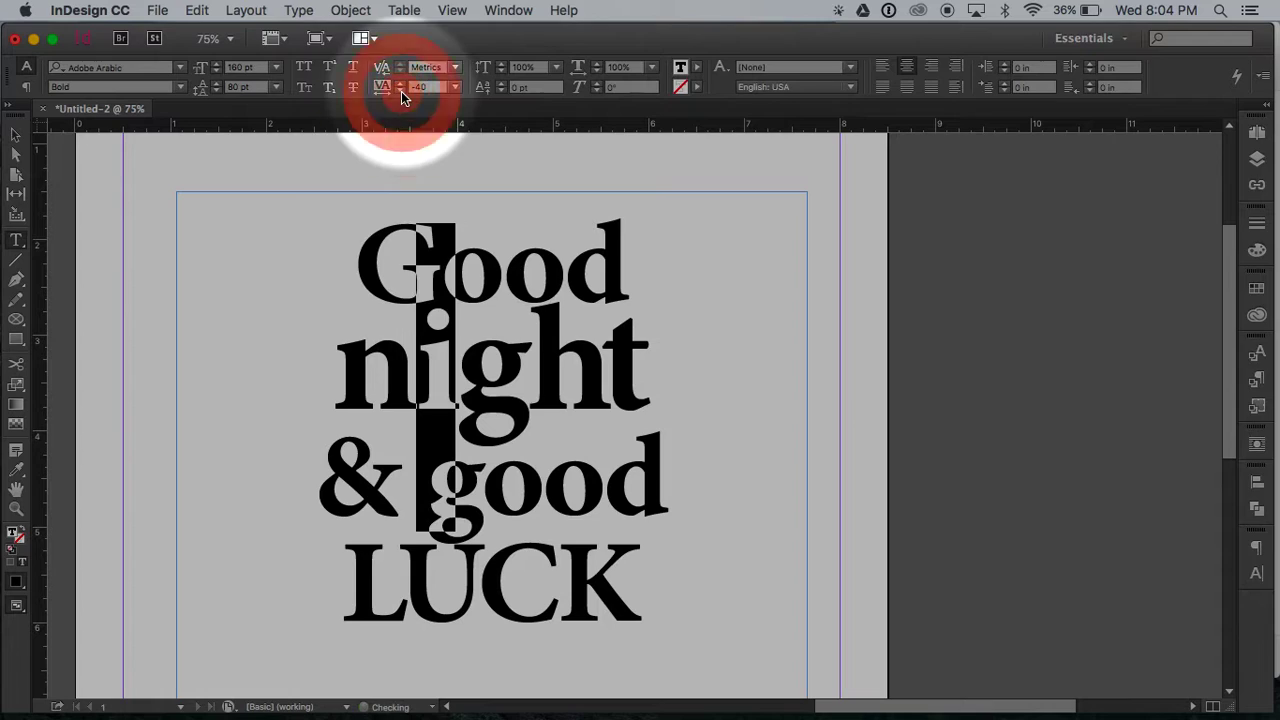
left_click(401, 91)
left_click(401, 91)
left_click(401, 91)
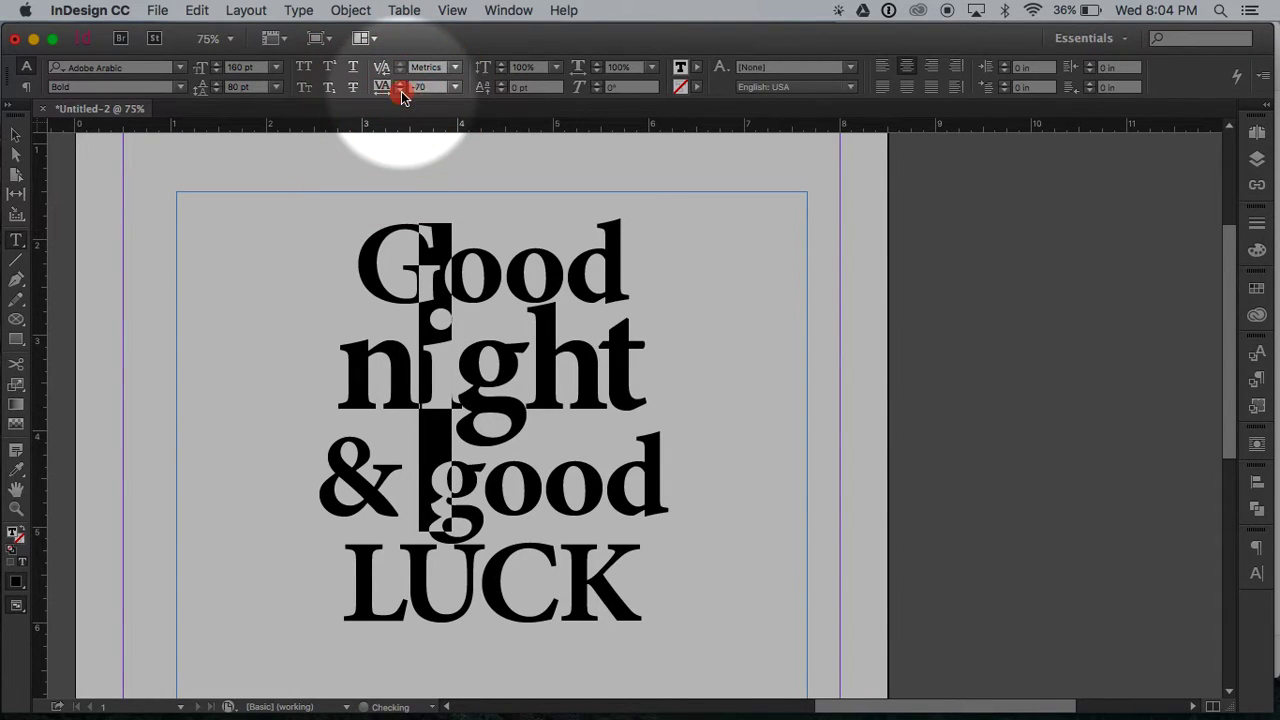
left_click(543, 388)
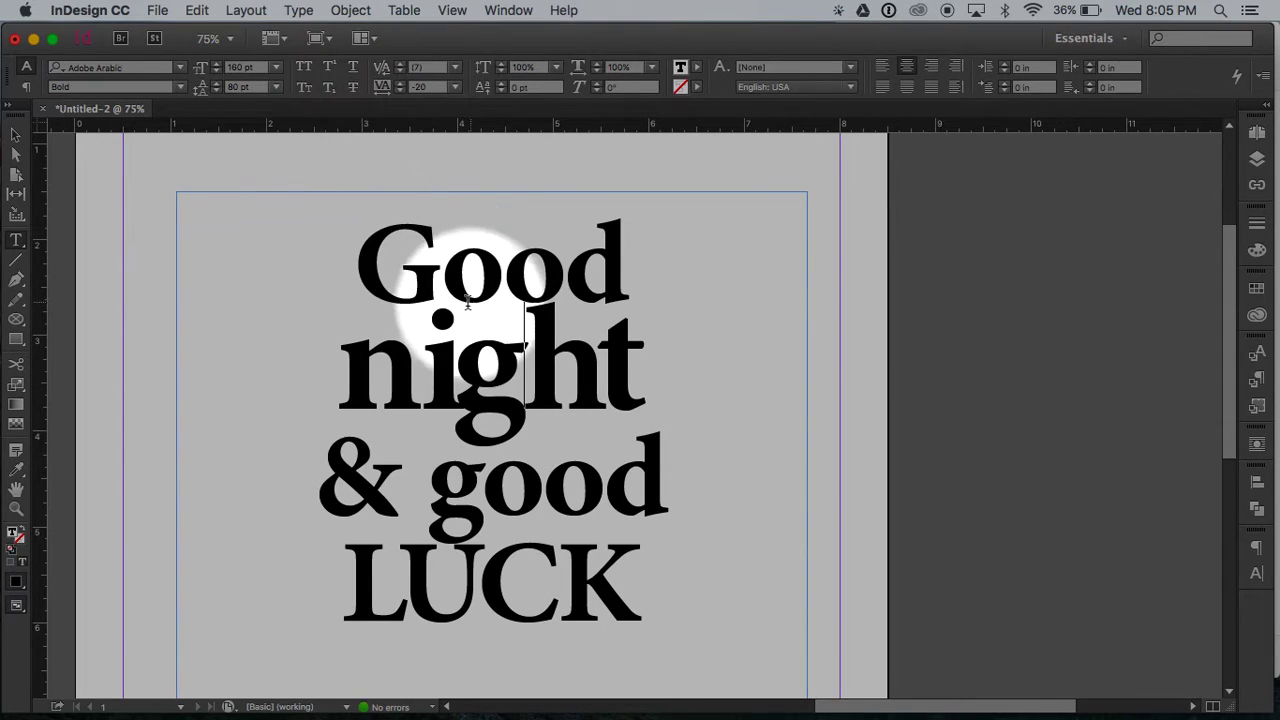
left_click_drag(420, 368, 452, 368)
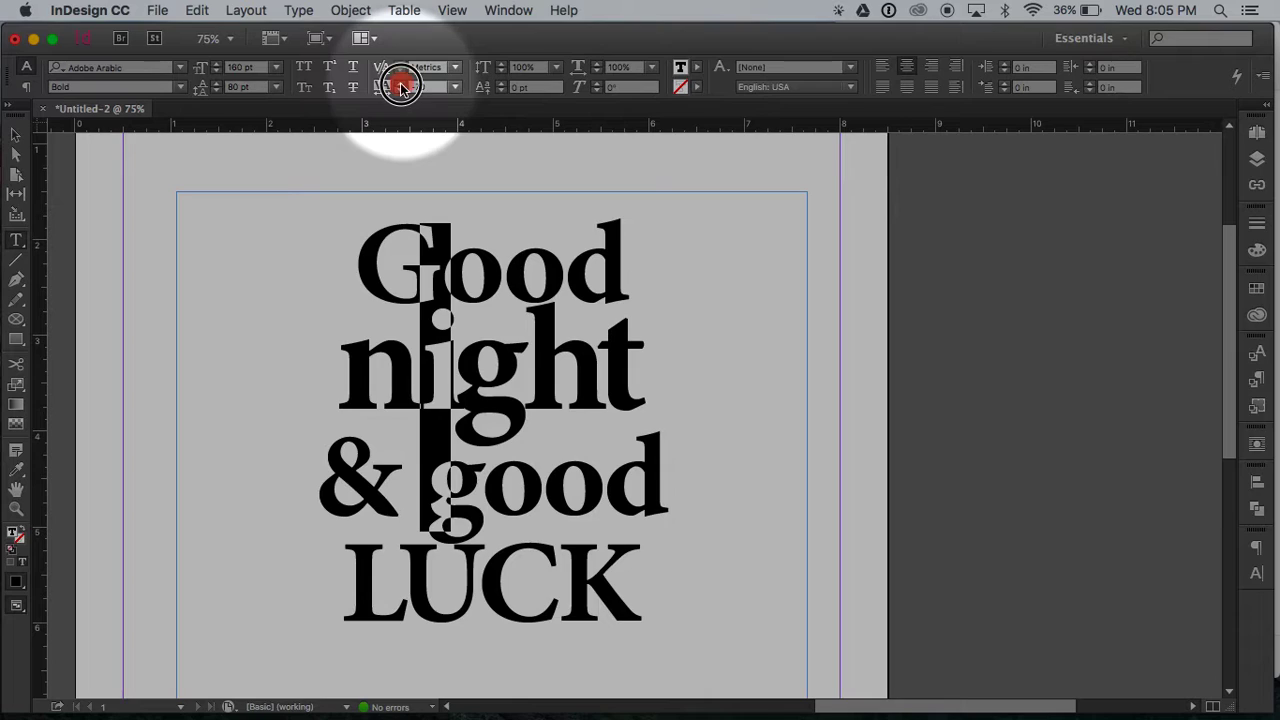
left_click(401, 84)
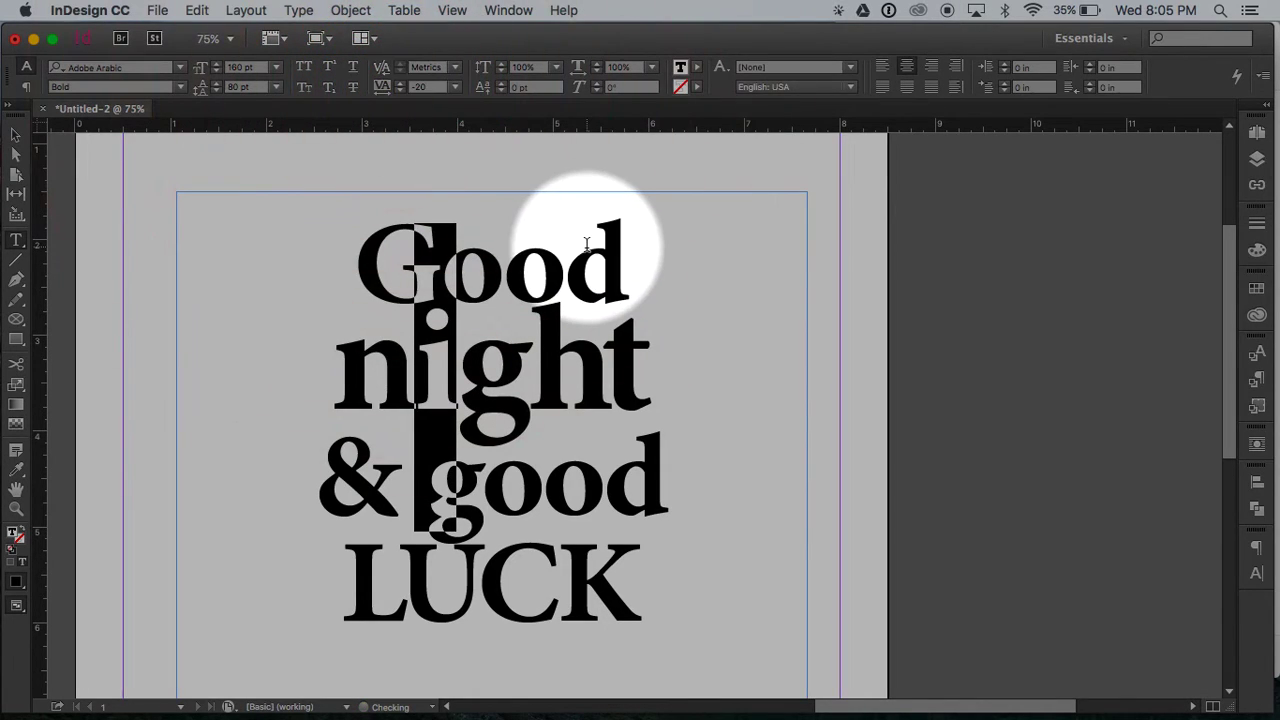
left_click(587, 244)
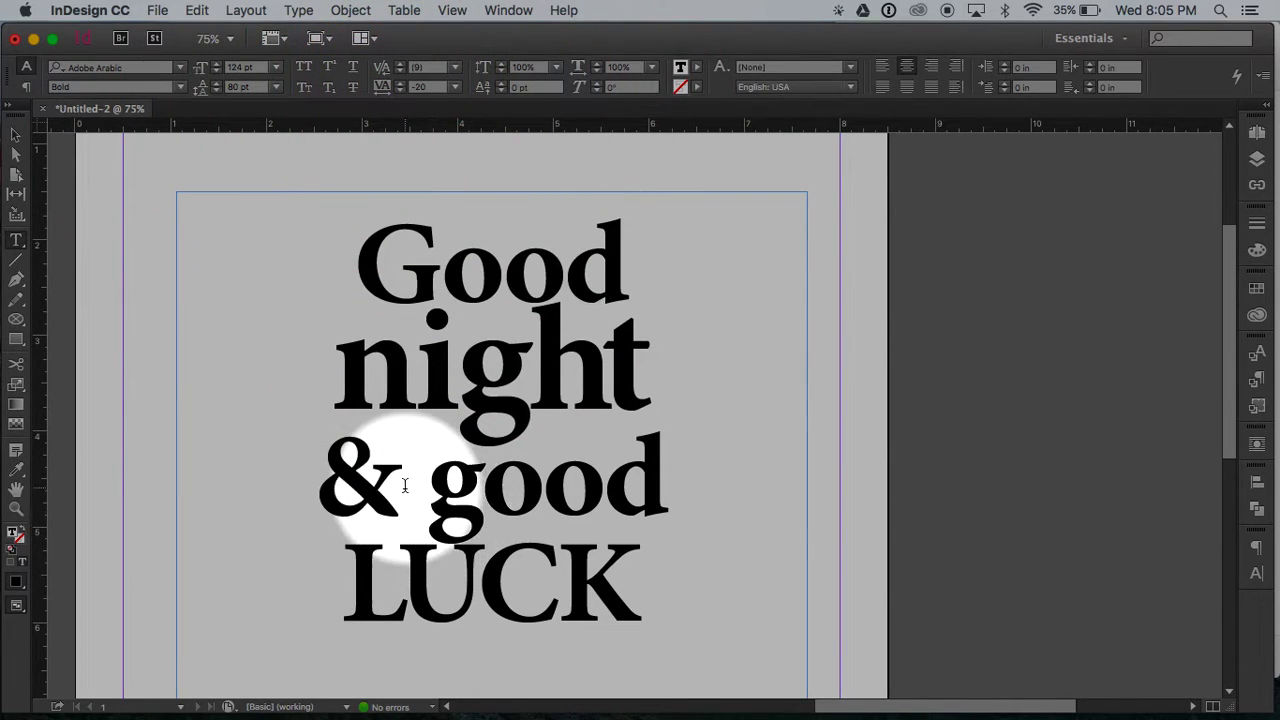
- Enlarge the ampersand toward 180 pt and shift its baseline down to -16 pt
left_click_drag(405, 486, 343, 487)
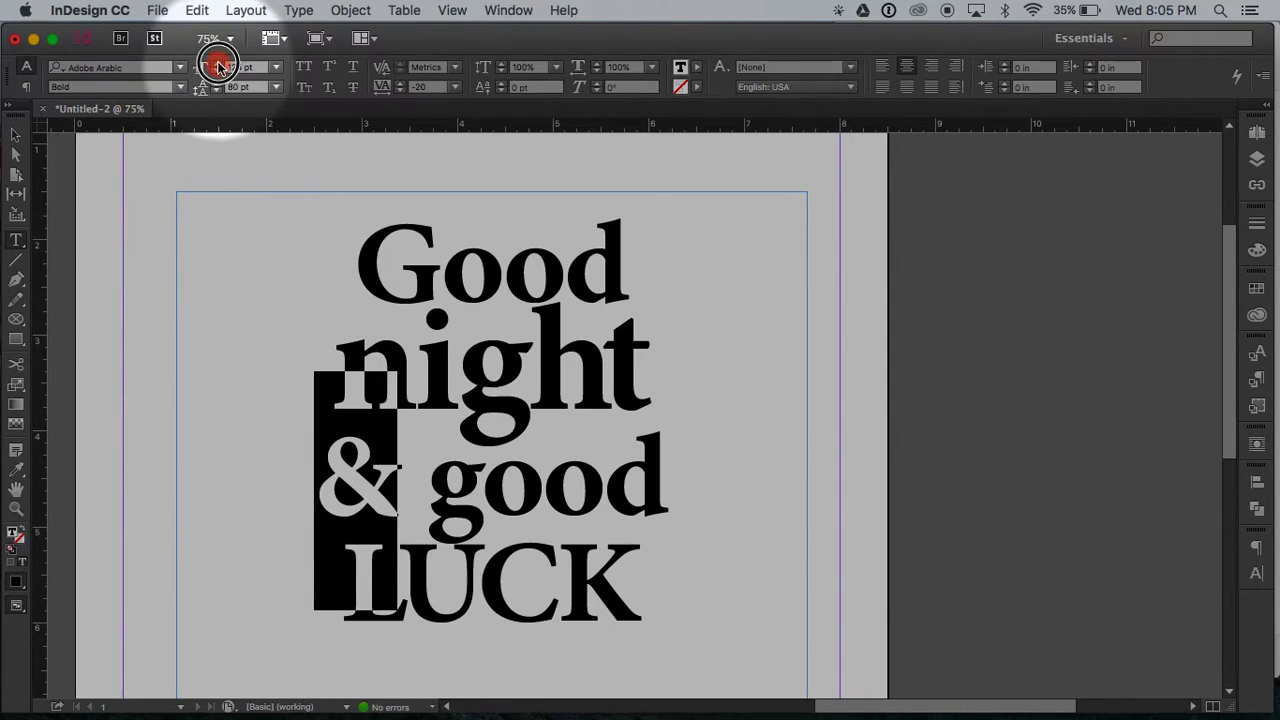
left_click(219, 66)
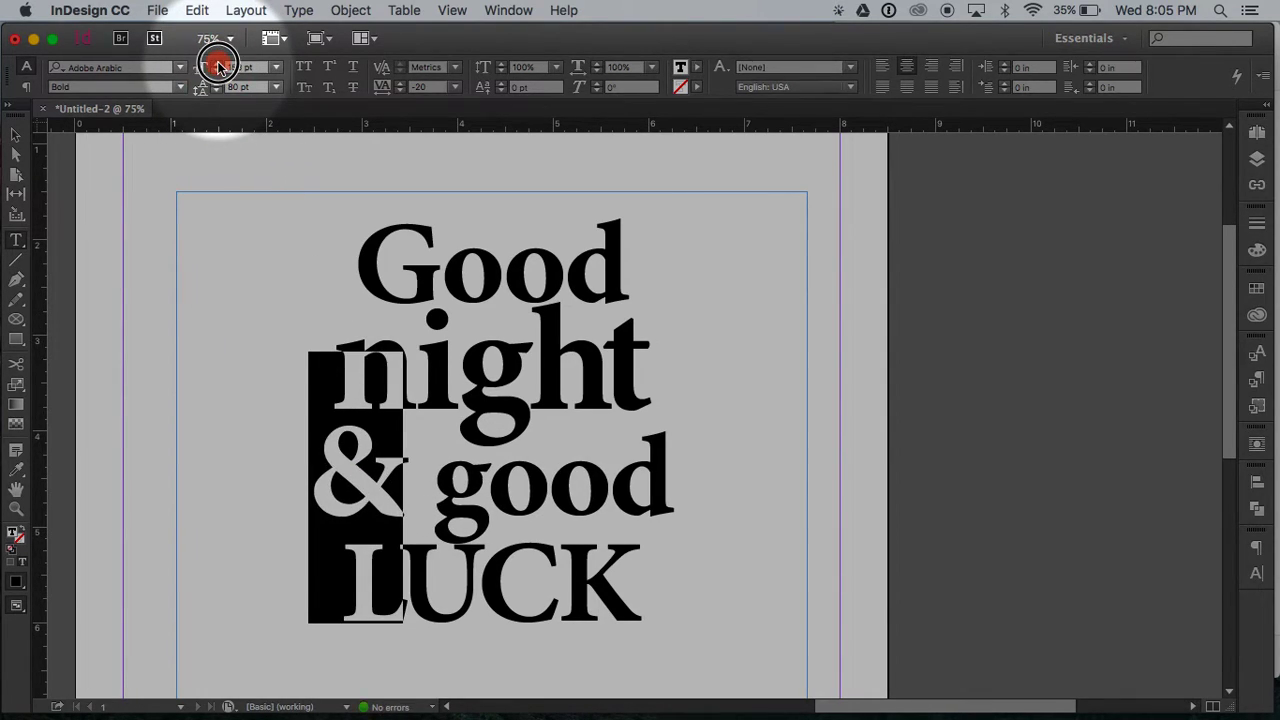
left_click(219, 66)
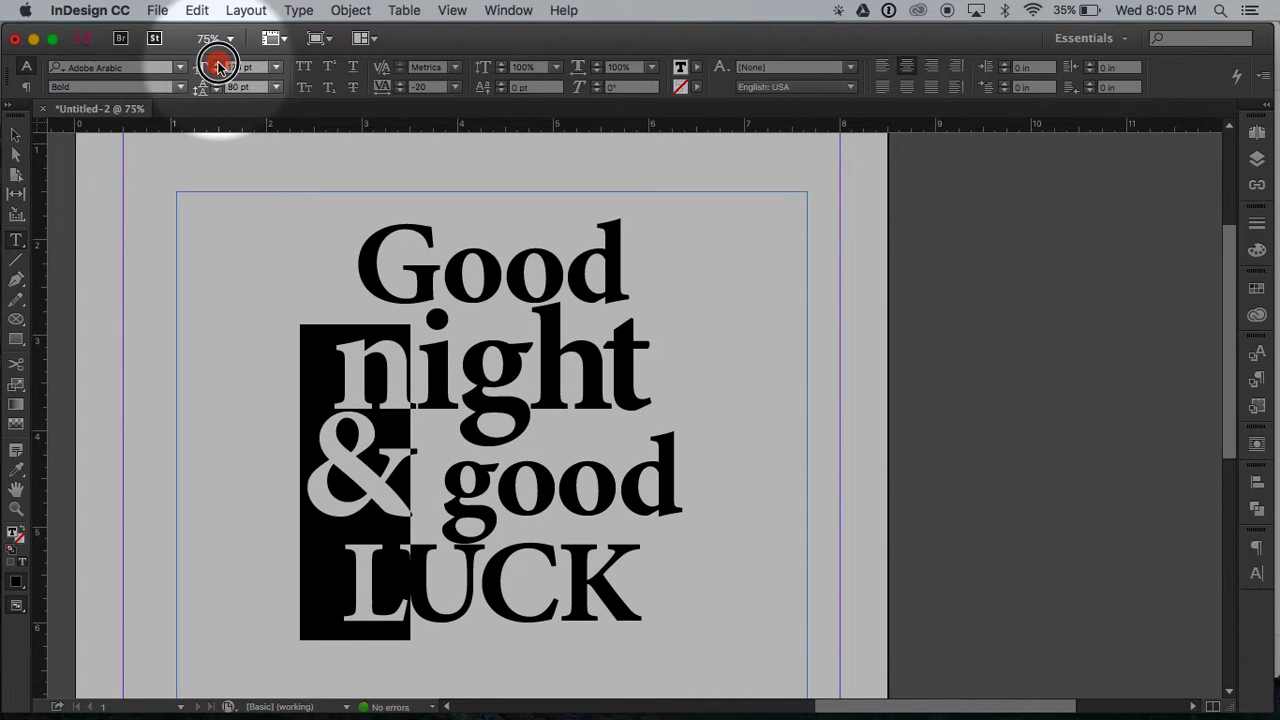
left_click(219, 66)
left_click(447, 478)
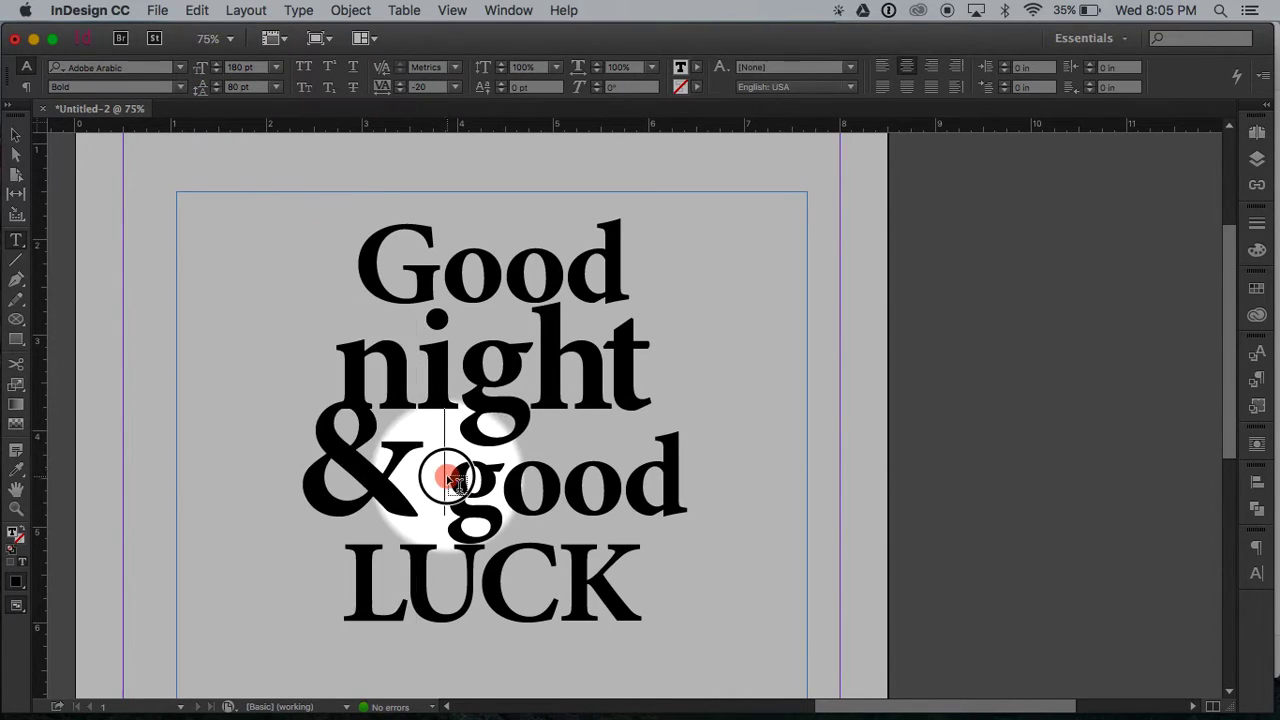
left_click_drag(451, 478, 310, 486)
key("super+z")
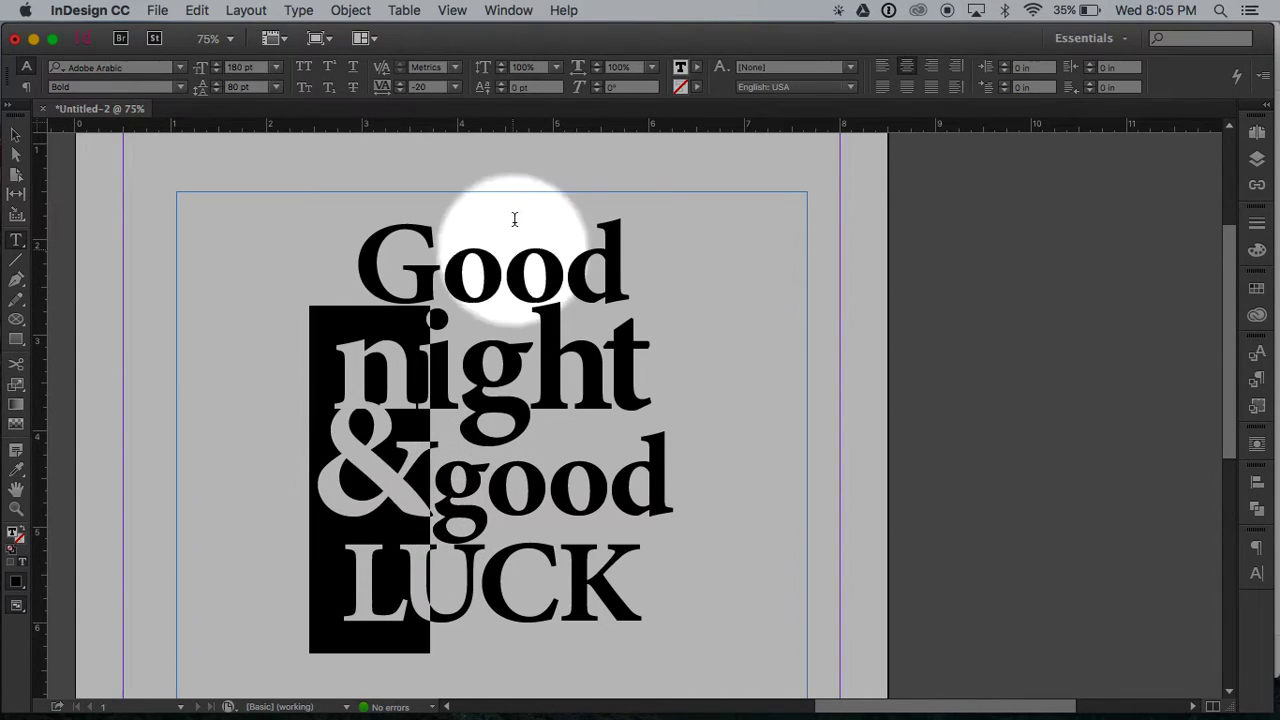
left_click(501, 88)
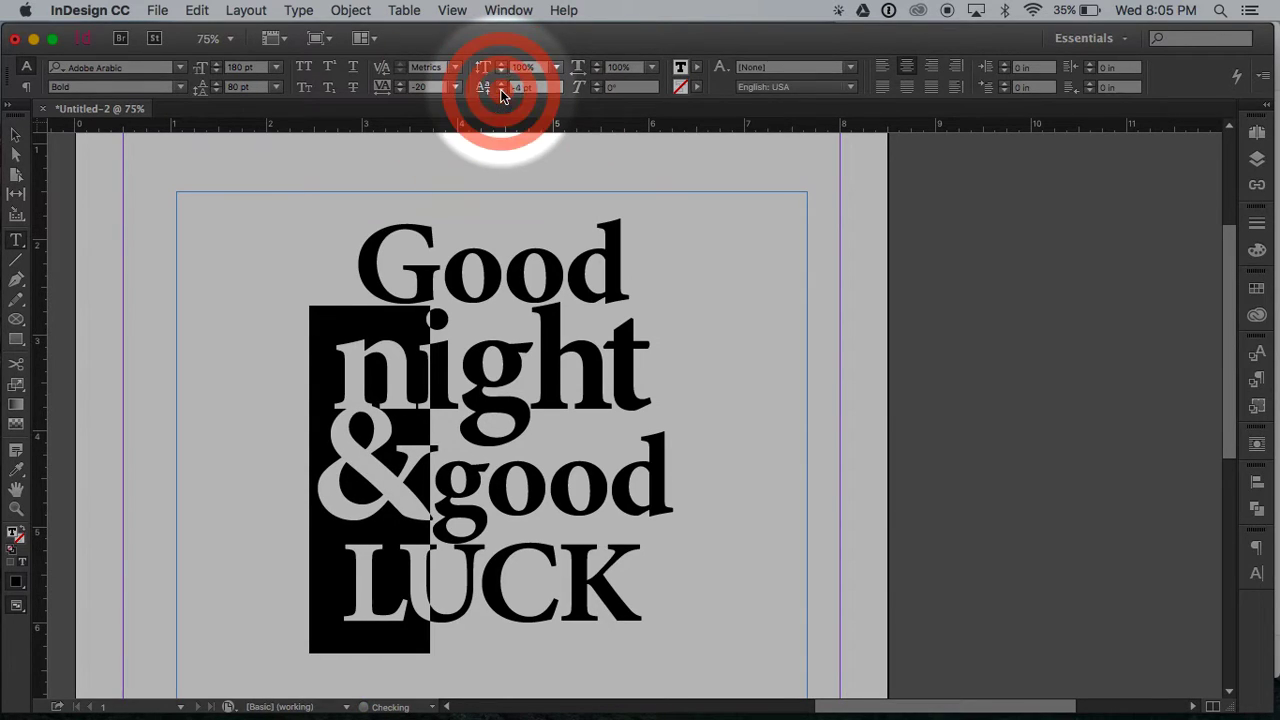
left_click(501, 88)
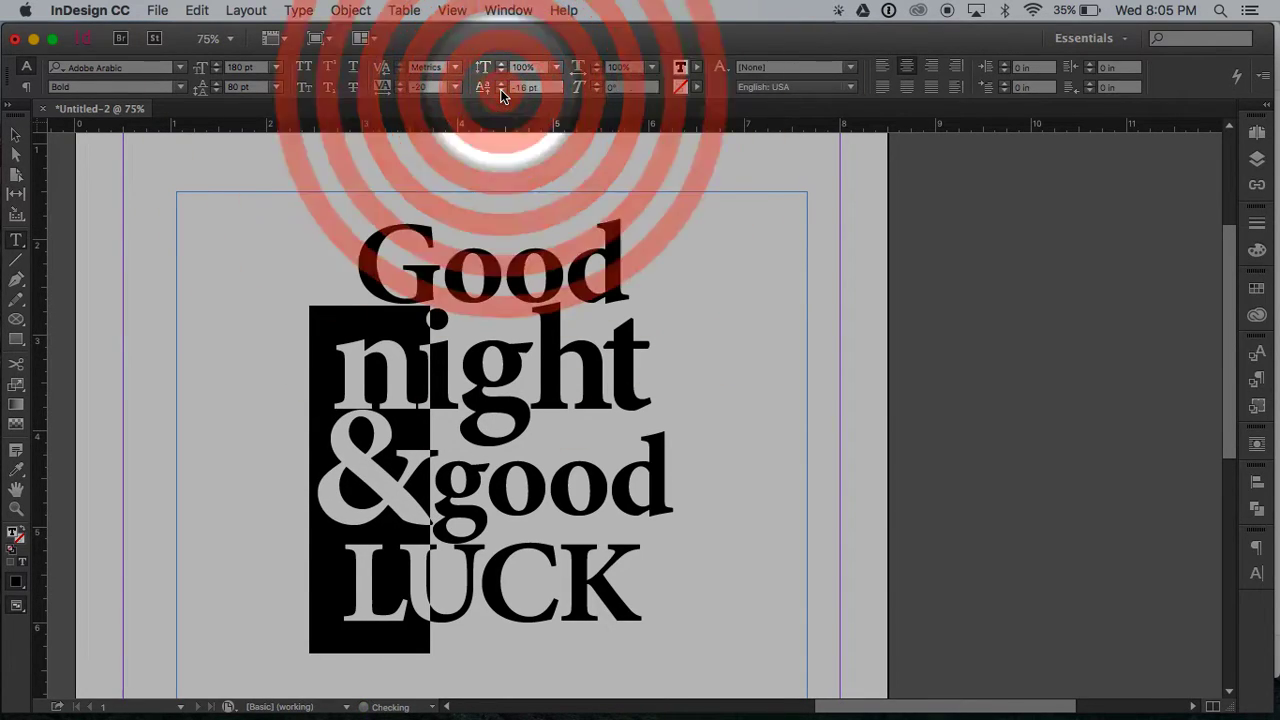
- Drop the ampersand's baseline to -33 pt and enlarge it to 253 pt
left_click(217, 65)
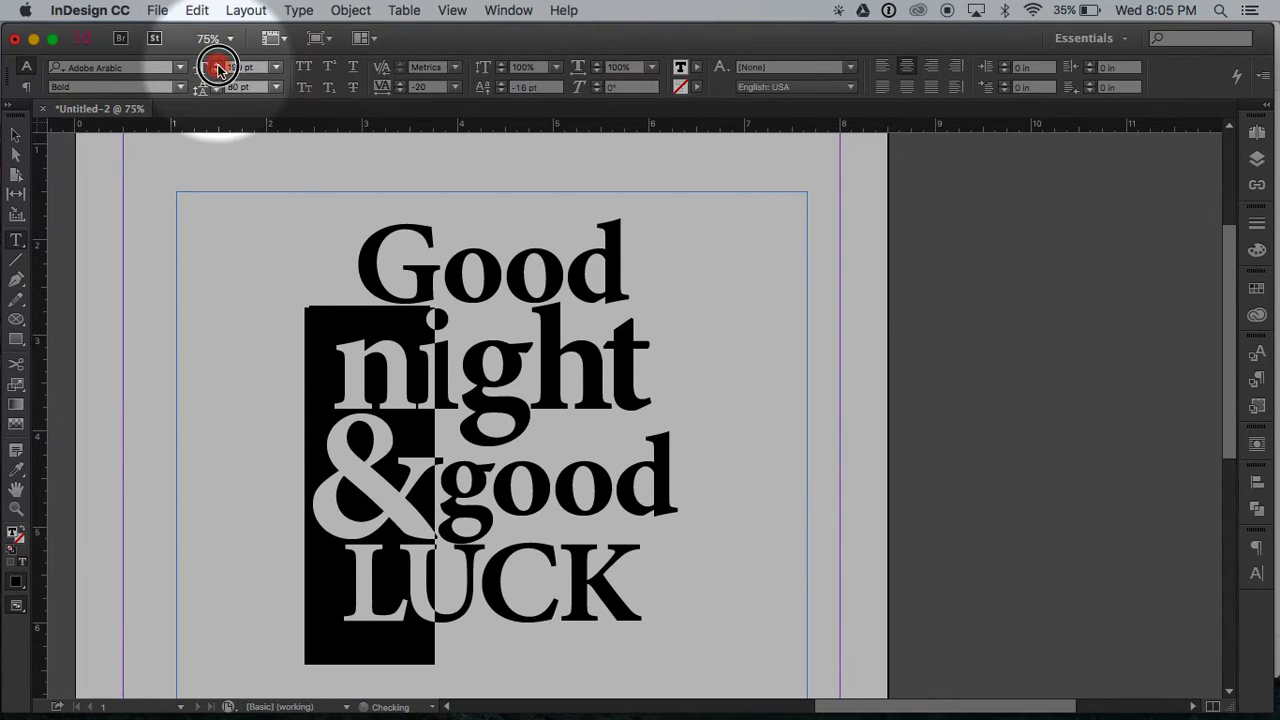
left_click(217, 65)
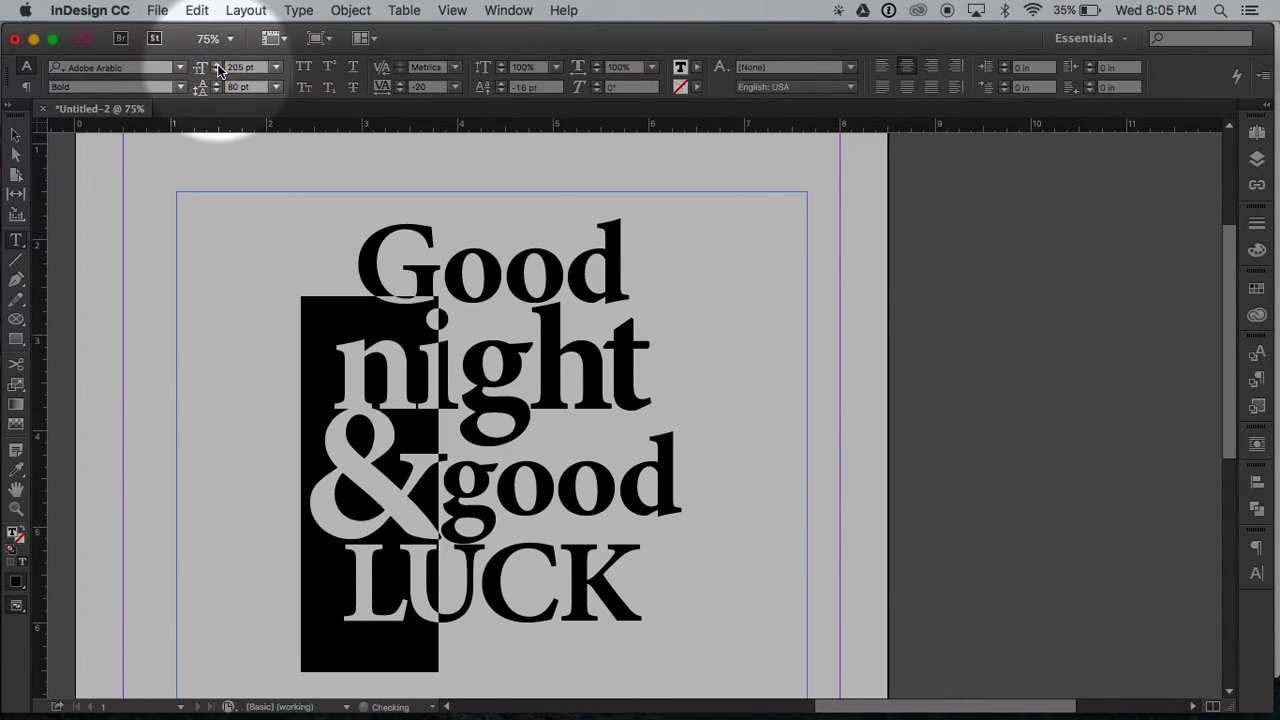
left_click(502, 91)
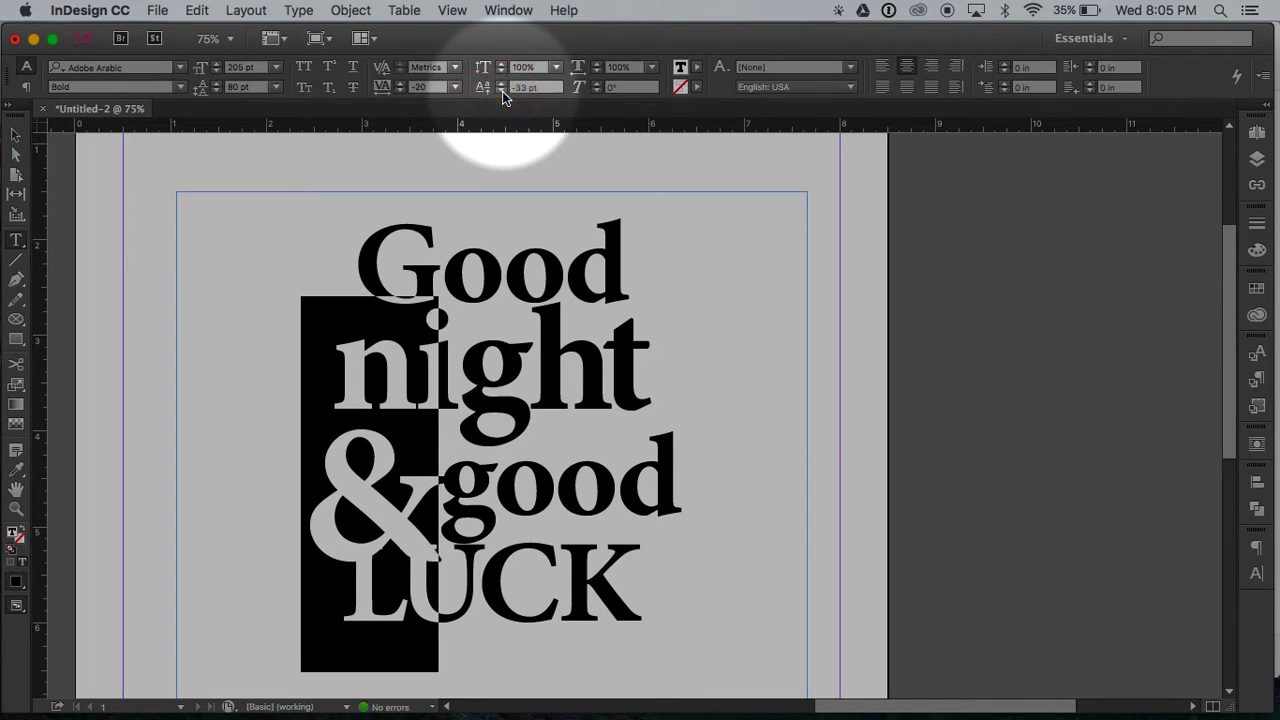
key("Return")
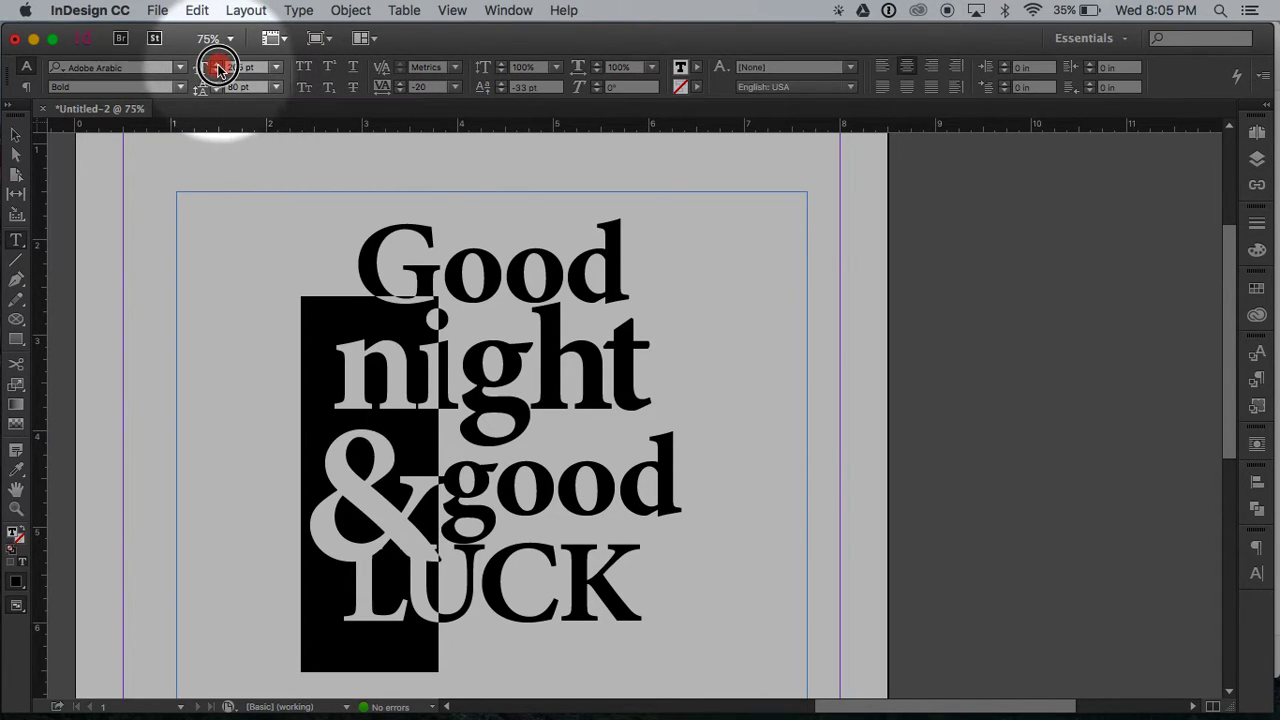
left_click(217, 64)
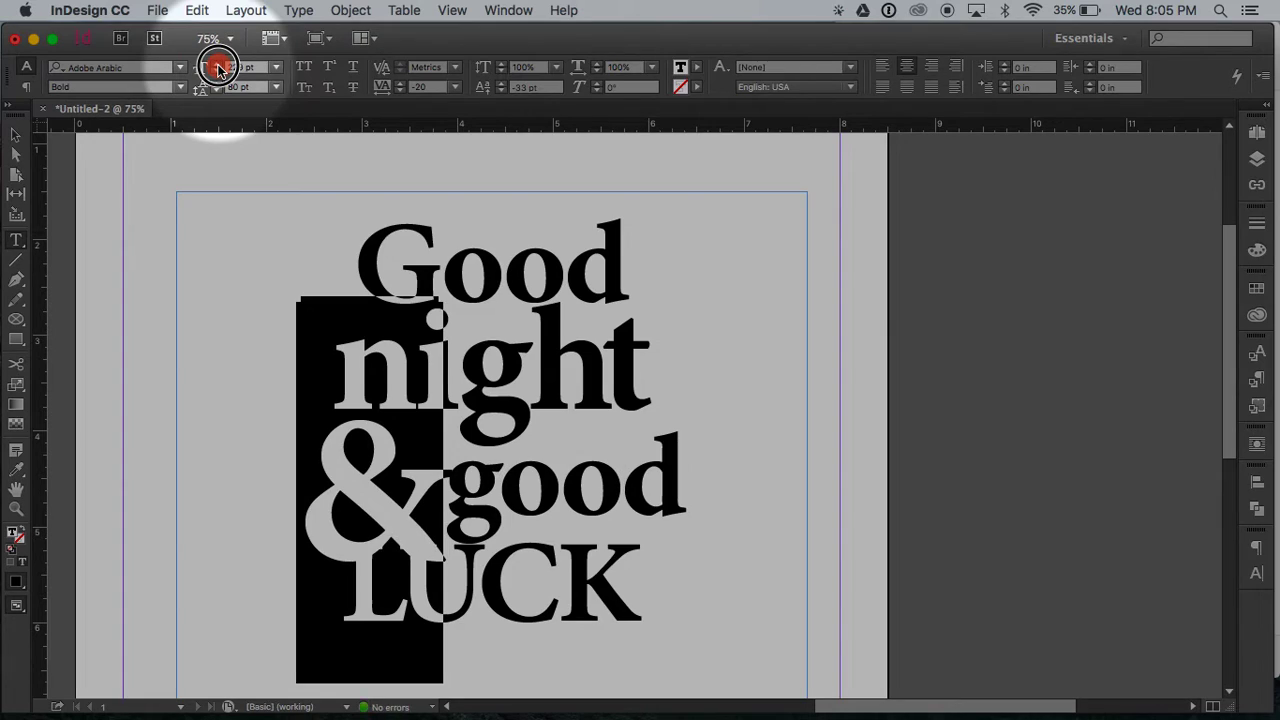
left_click(217, 64)
left_click(218, 66)
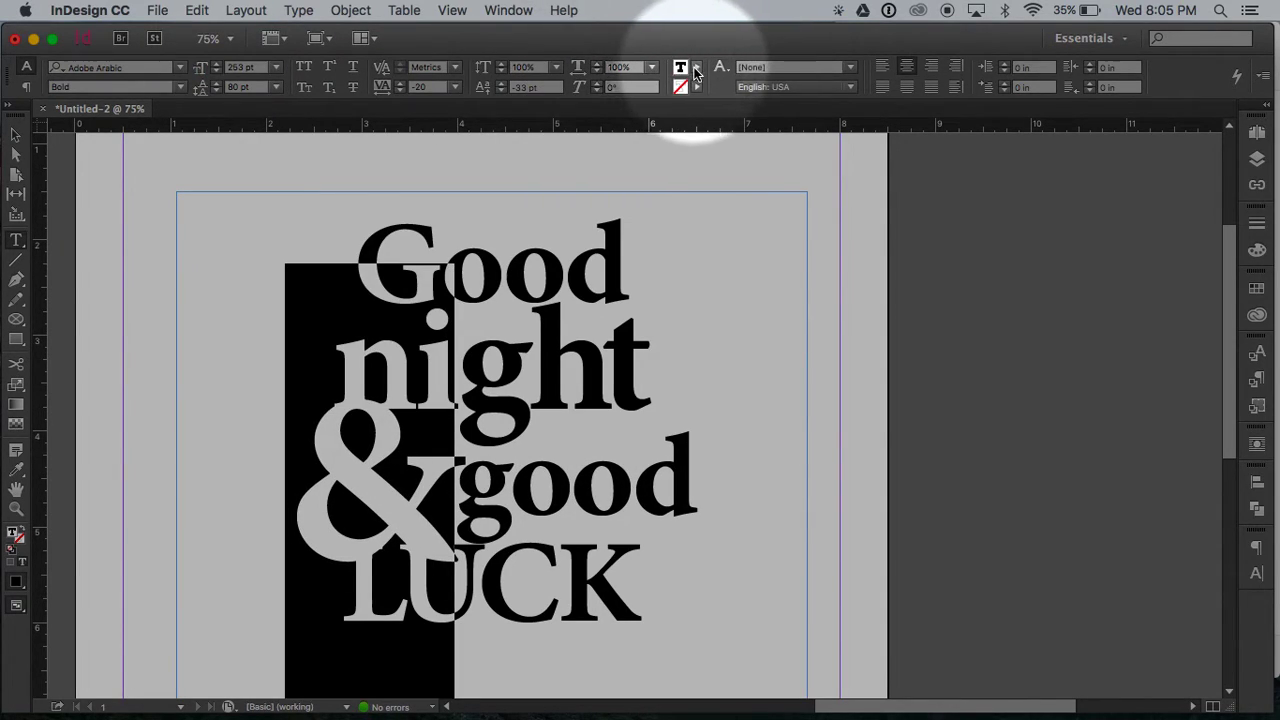
- Apply a 50% tint of black to the ampersand's fill
left_click(698, 68)
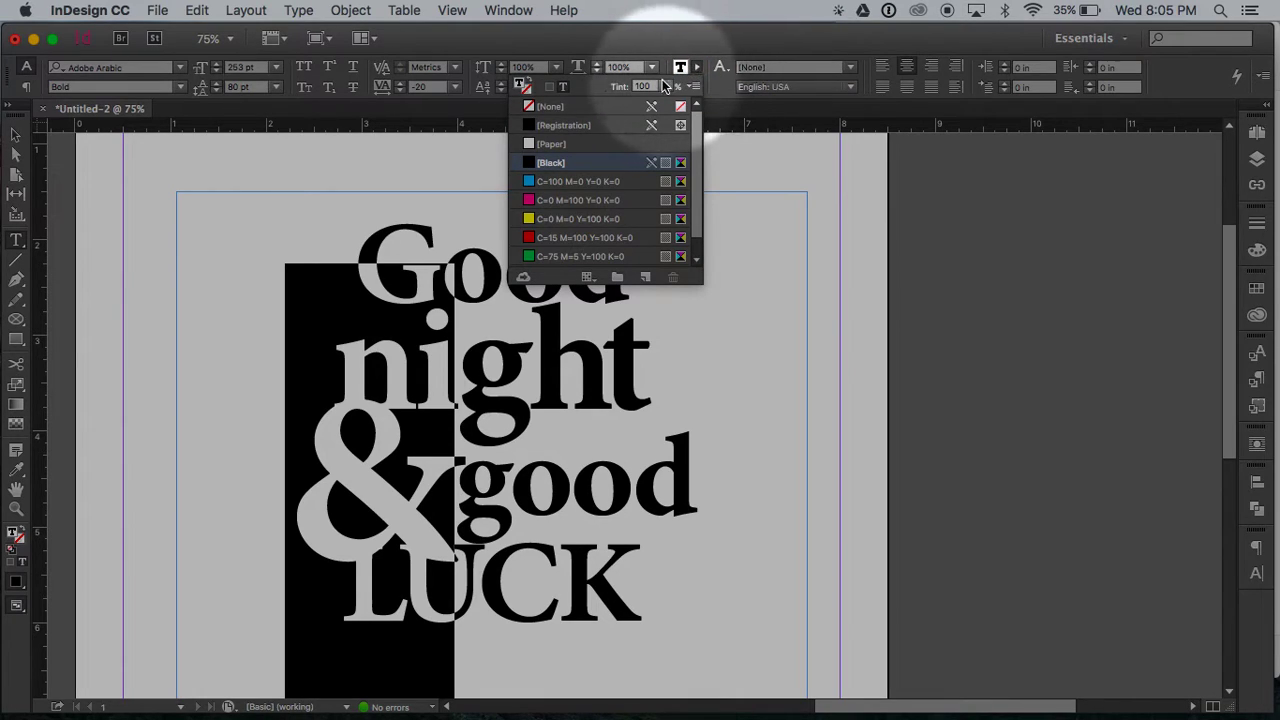
left_click_drag(643, 88, 625, 88)
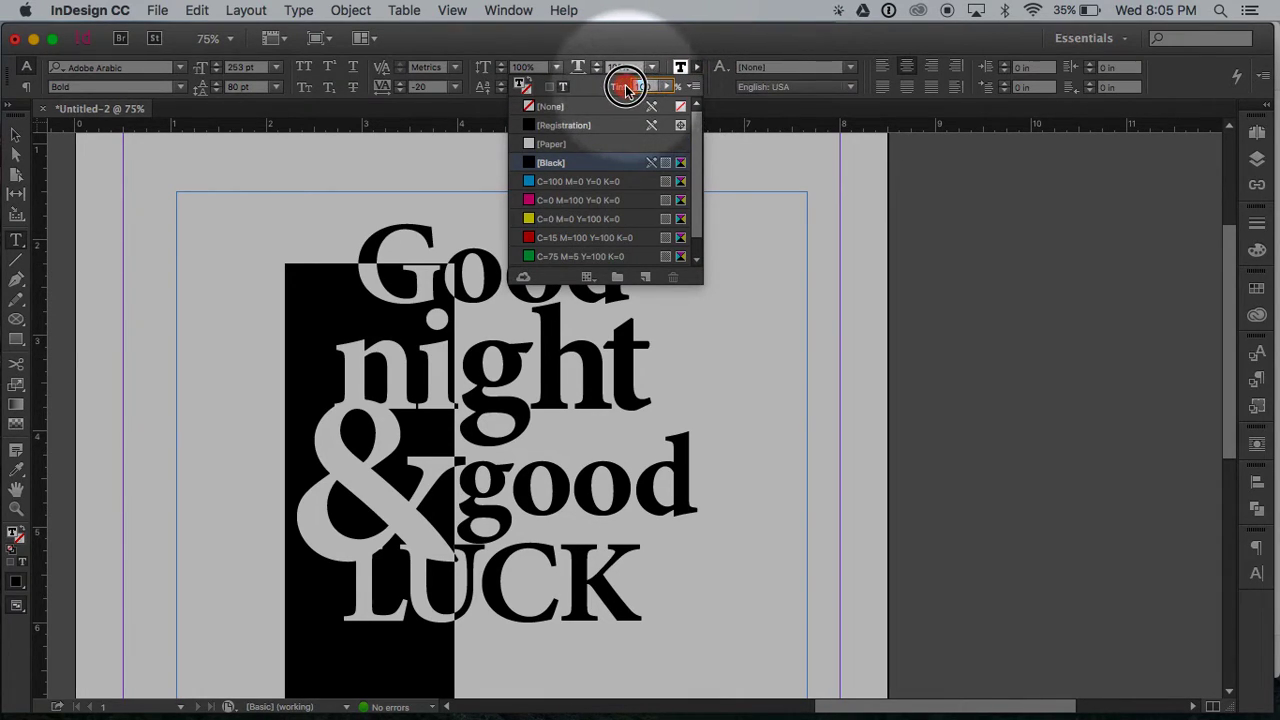
type("50")
key("Return")
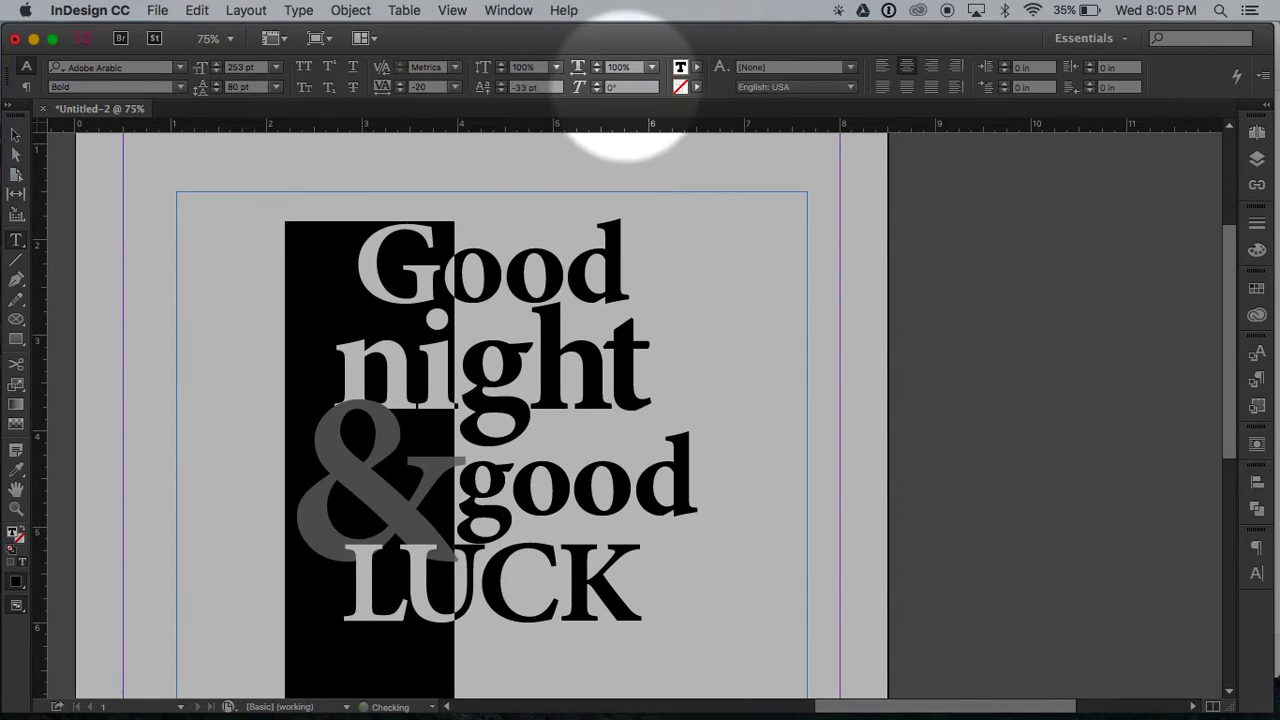
left_click(638, 400)
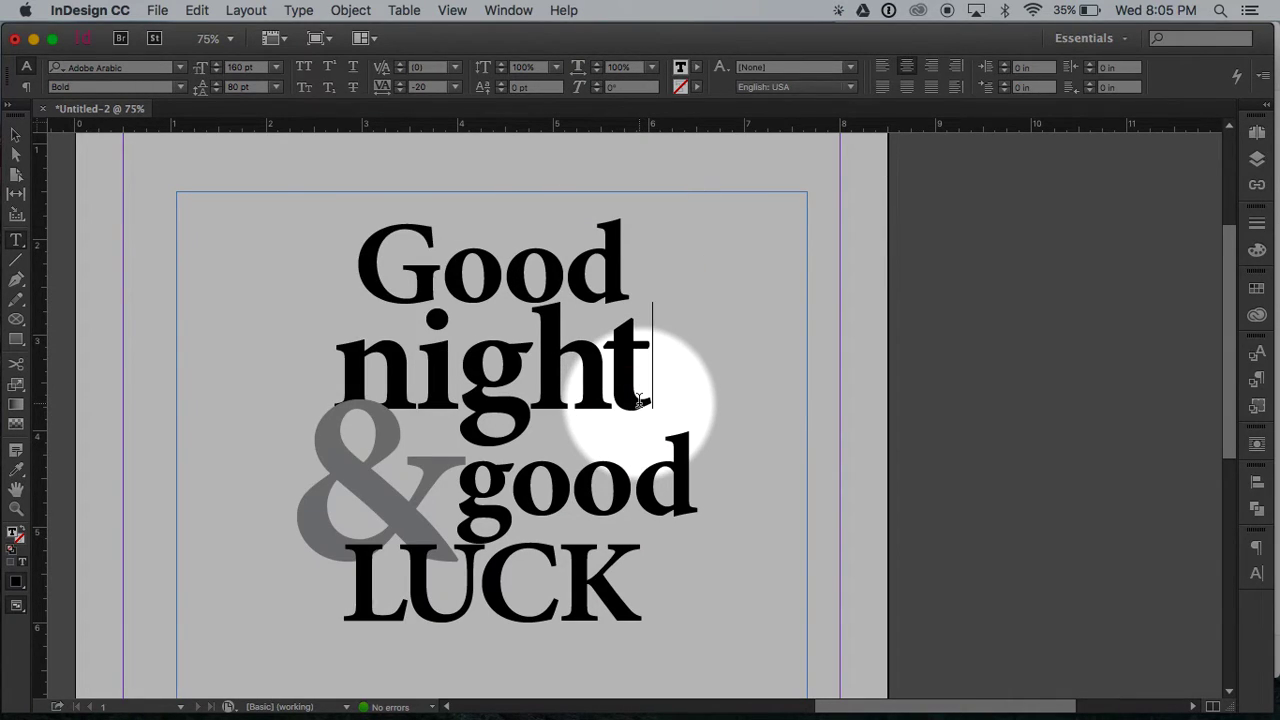
- Select the headline frame, reposition the view, and select the word LUCK
left_click(15, 135)
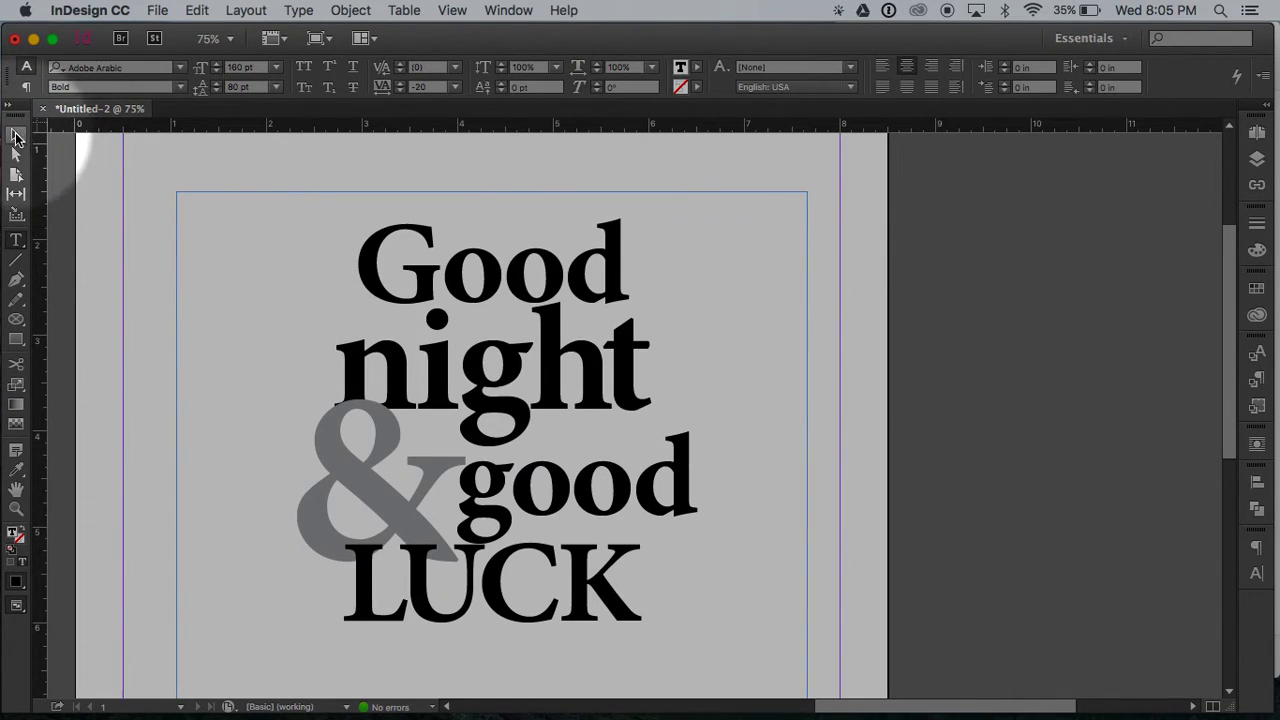
left_click(15, 135)
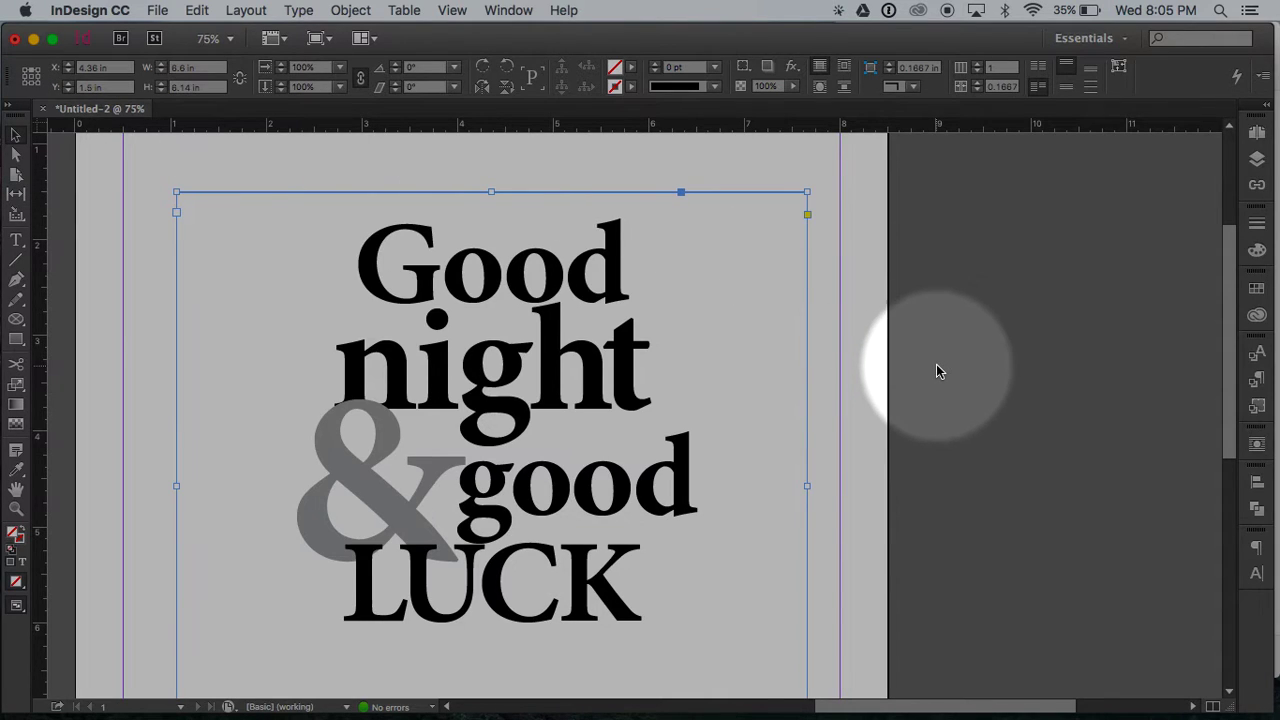
scroll(936, 364, "down", 1)
scroll(936, 364, "left", 2)
scroll(937, 371, "left", 2)
scroll(937, 371, "left", 2)
scroll(937, 371, "up", 1)
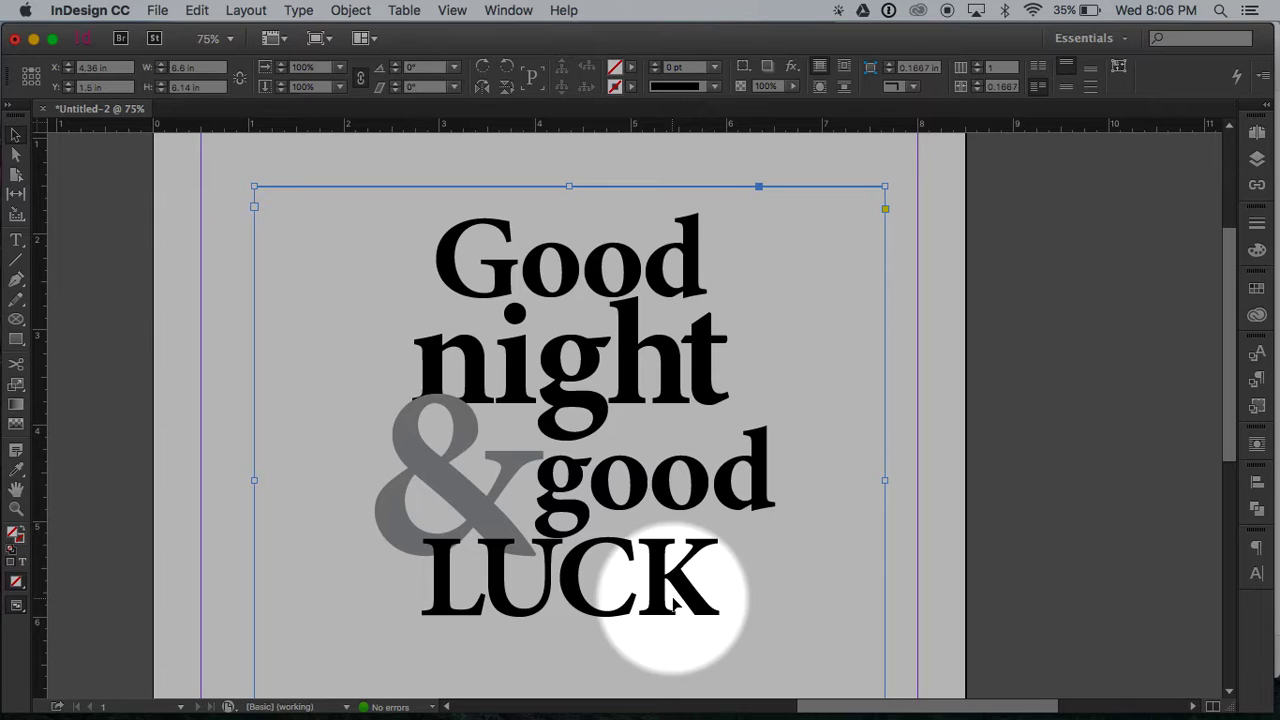
left_click(16, 240)
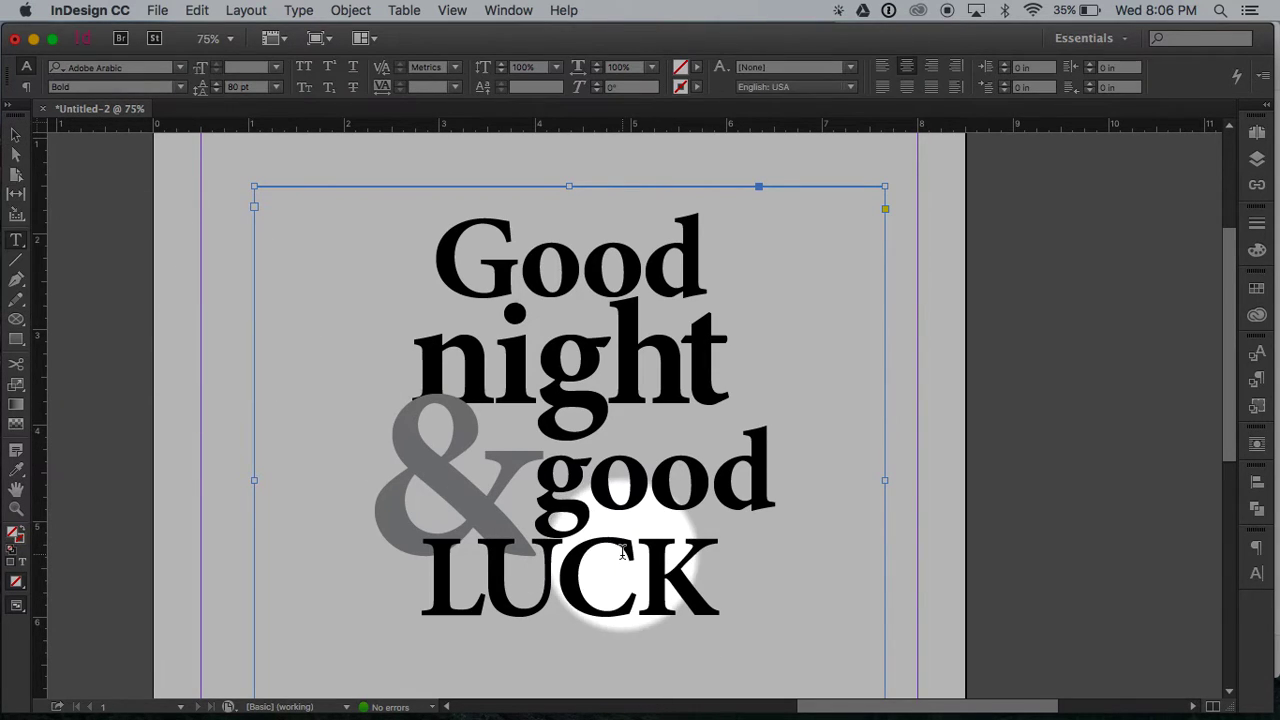
left_click_drag(712, 572, 430, 575)
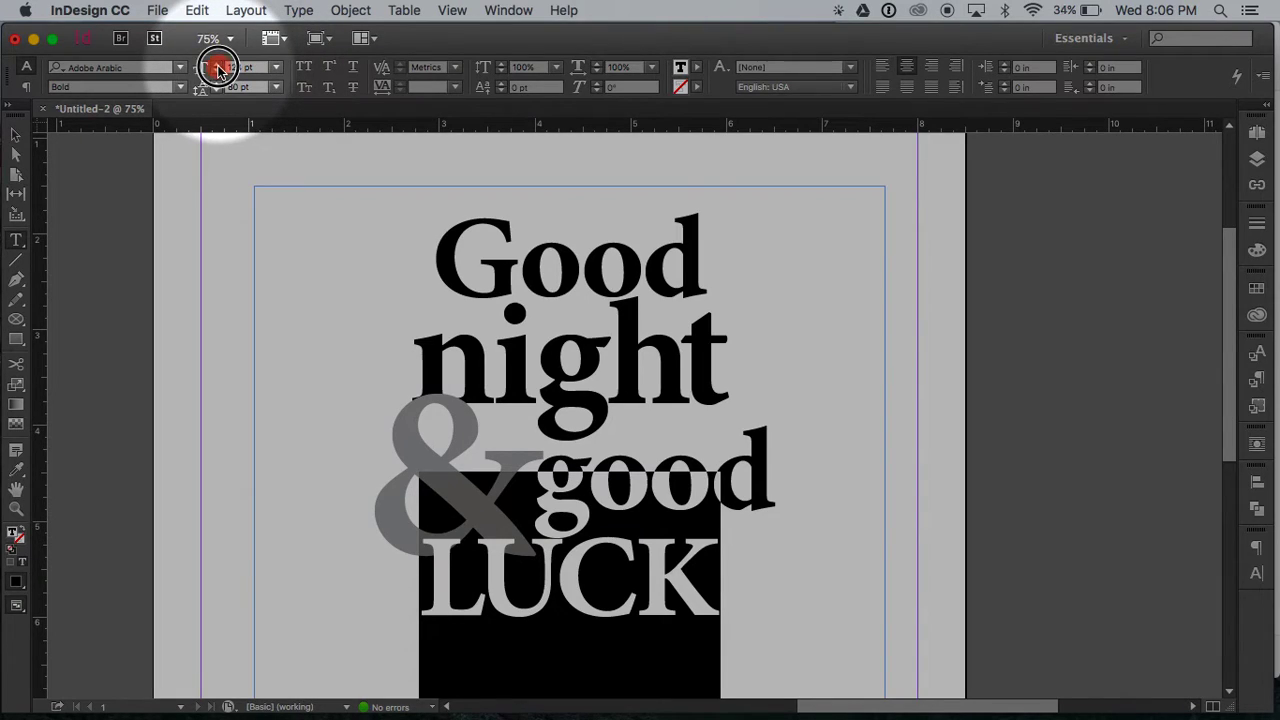
- Enlarge LUCK to 169 pt and set its leading to 107 pt
left_click(218, 66)
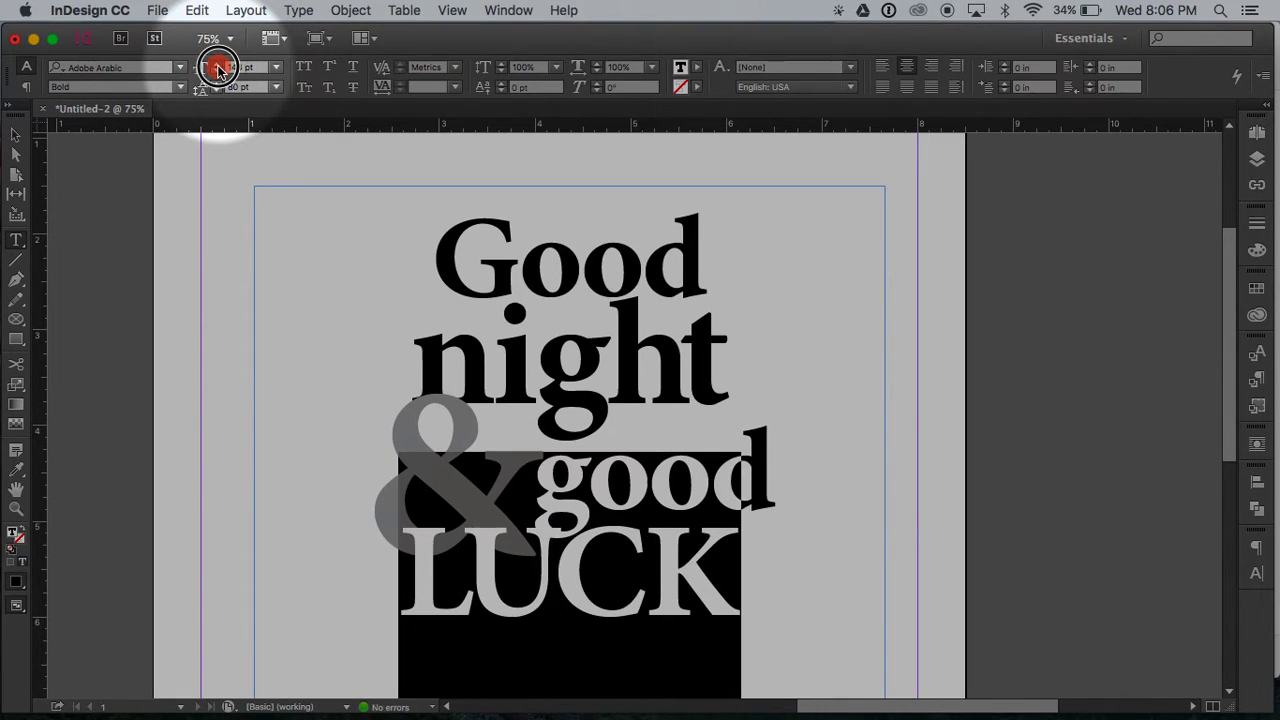
left_click(218, 66)
left_click(218, 66)
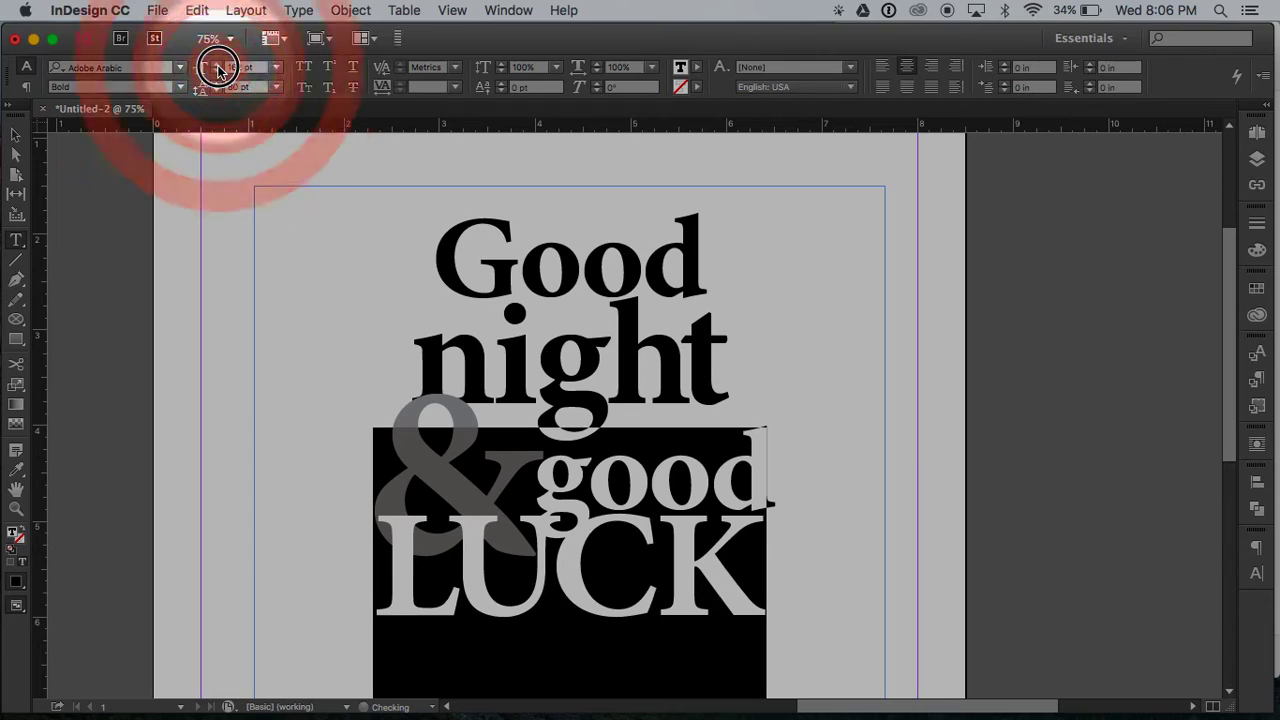
left_click(218, 66)
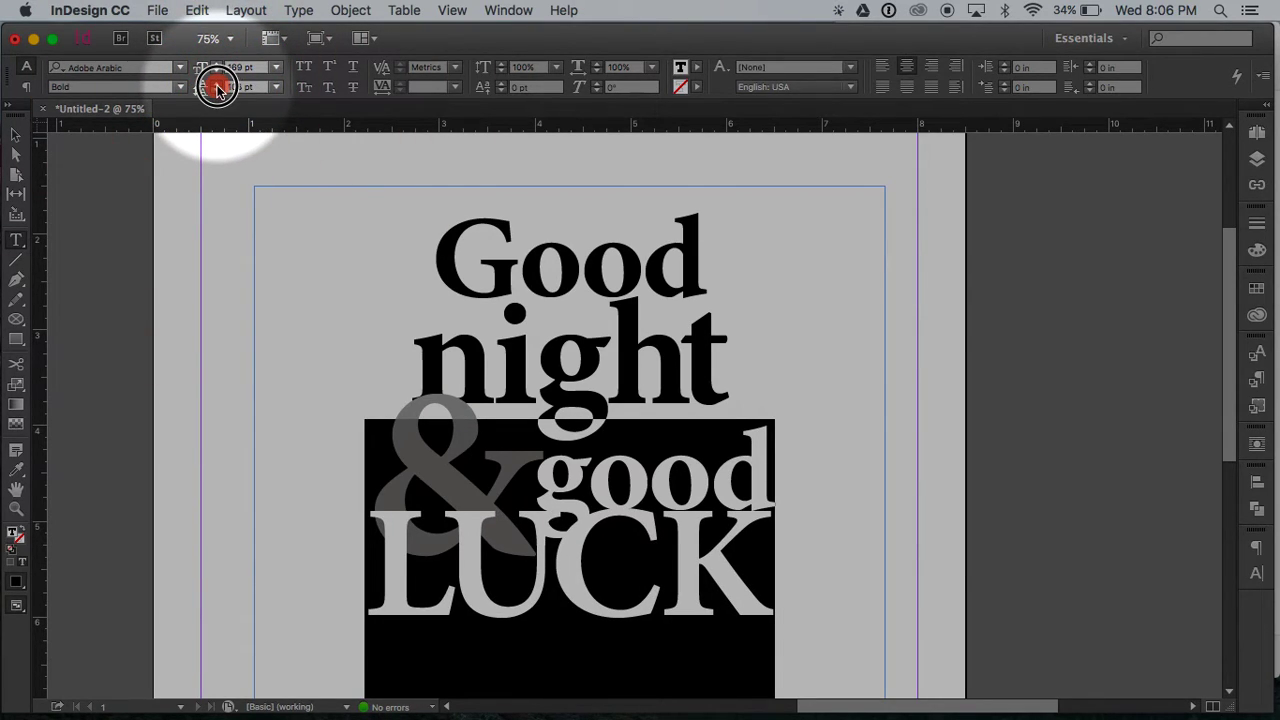
left_click(217, 85)
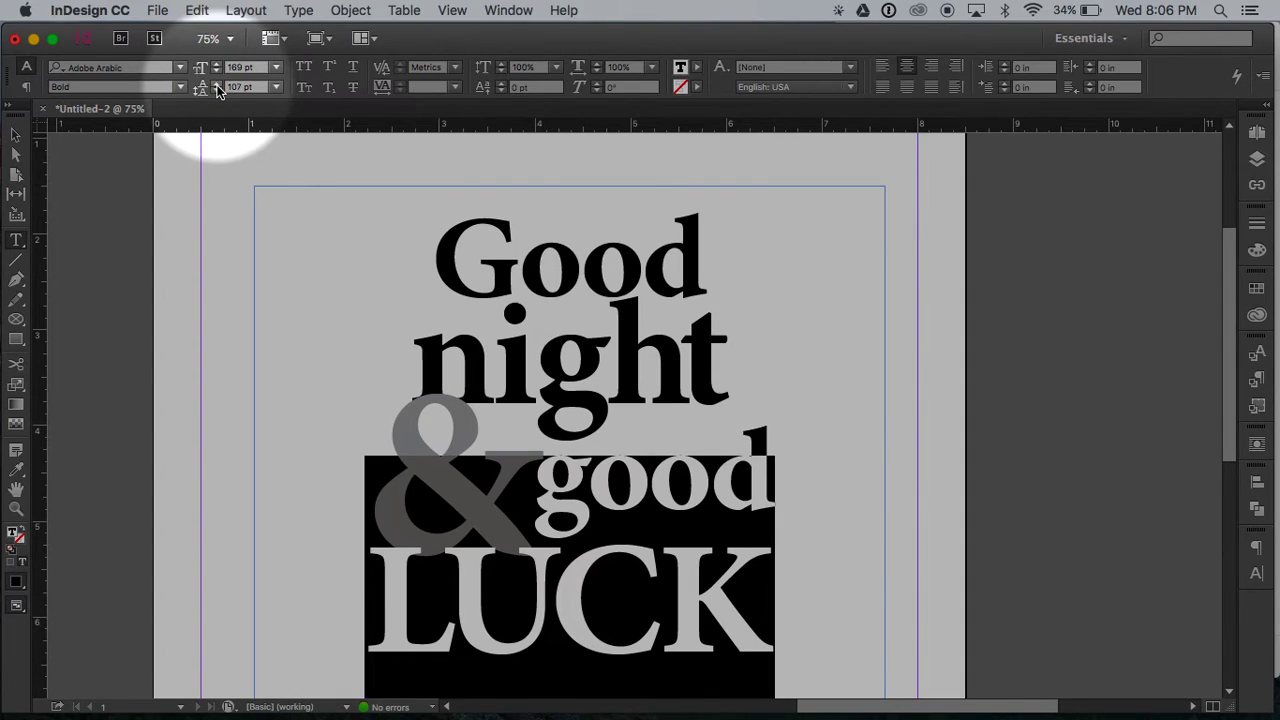
left_click(596, 494)
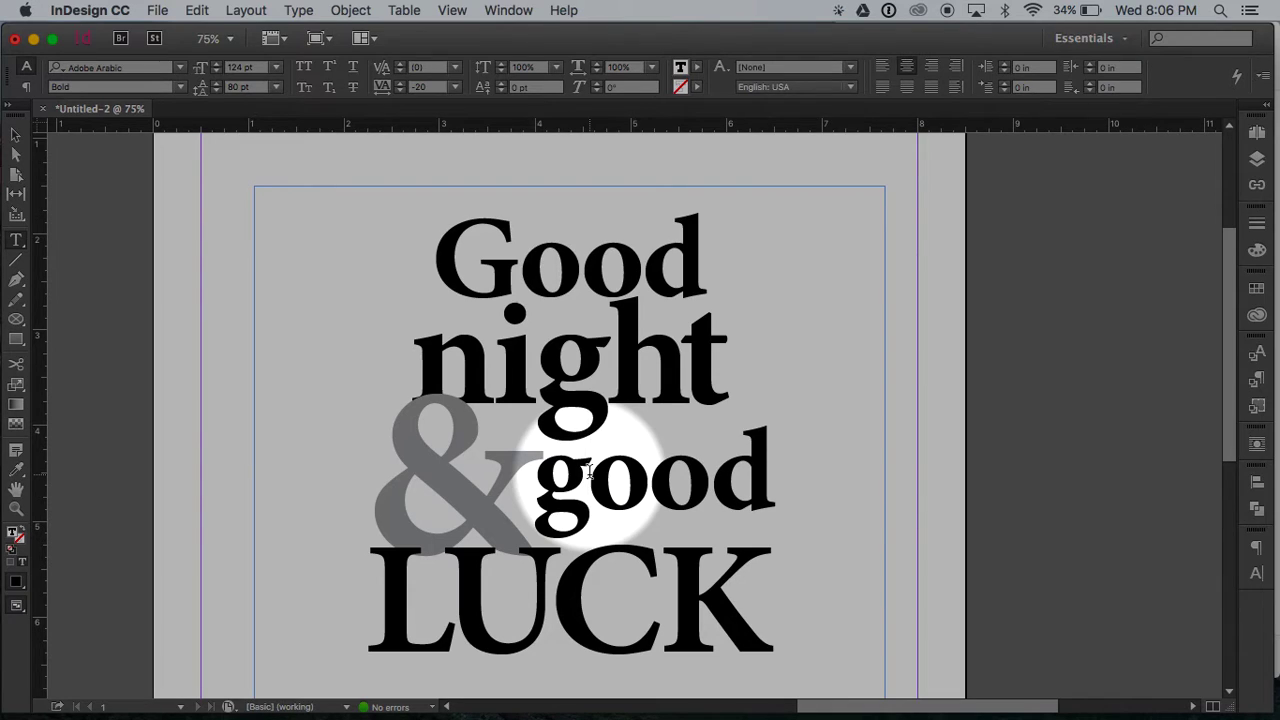
- Capitalize the g of 'good' and shift the middle letters' baseline to -11 pt
left_click_drag(590, 478, 560, 476)
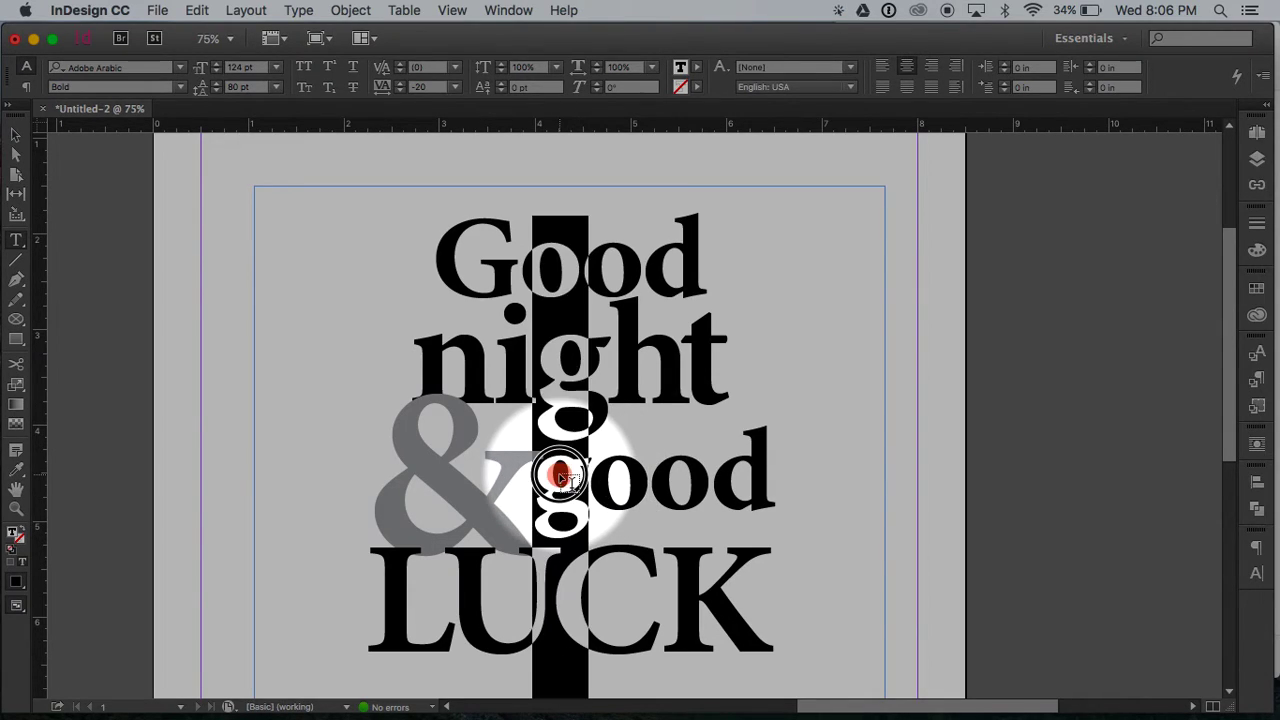
type("G")
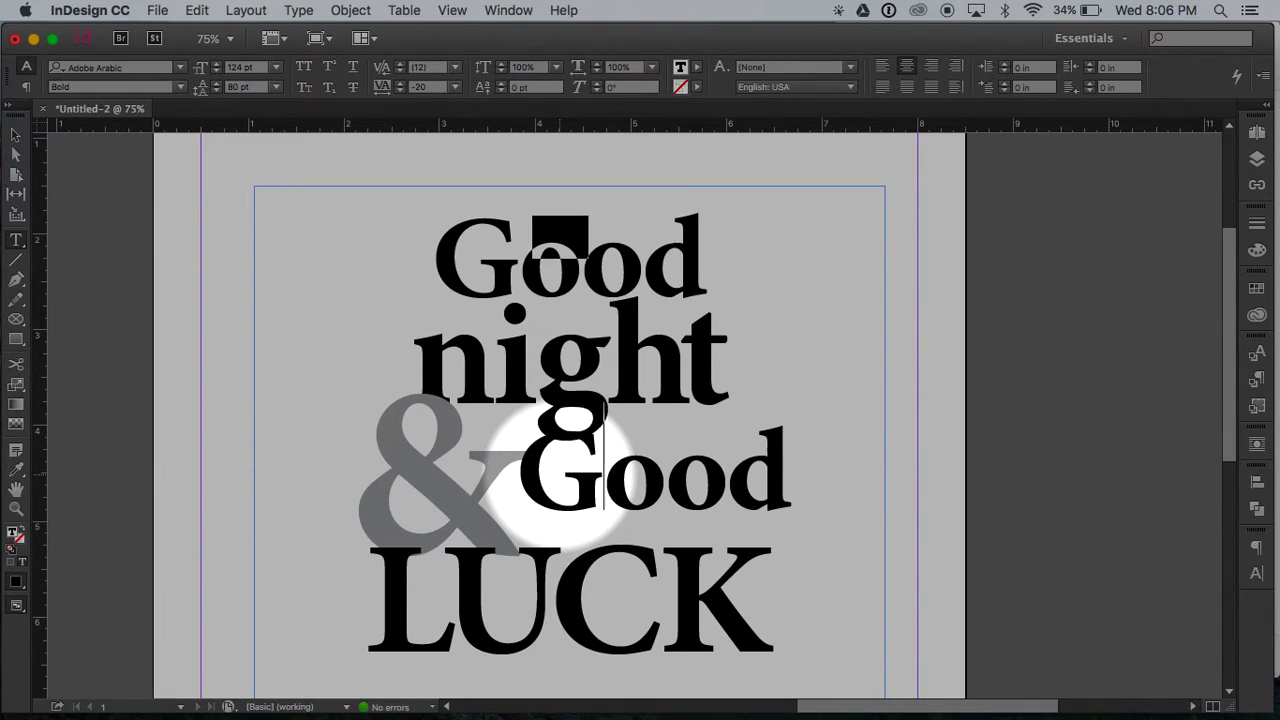
left_click(566, 486)
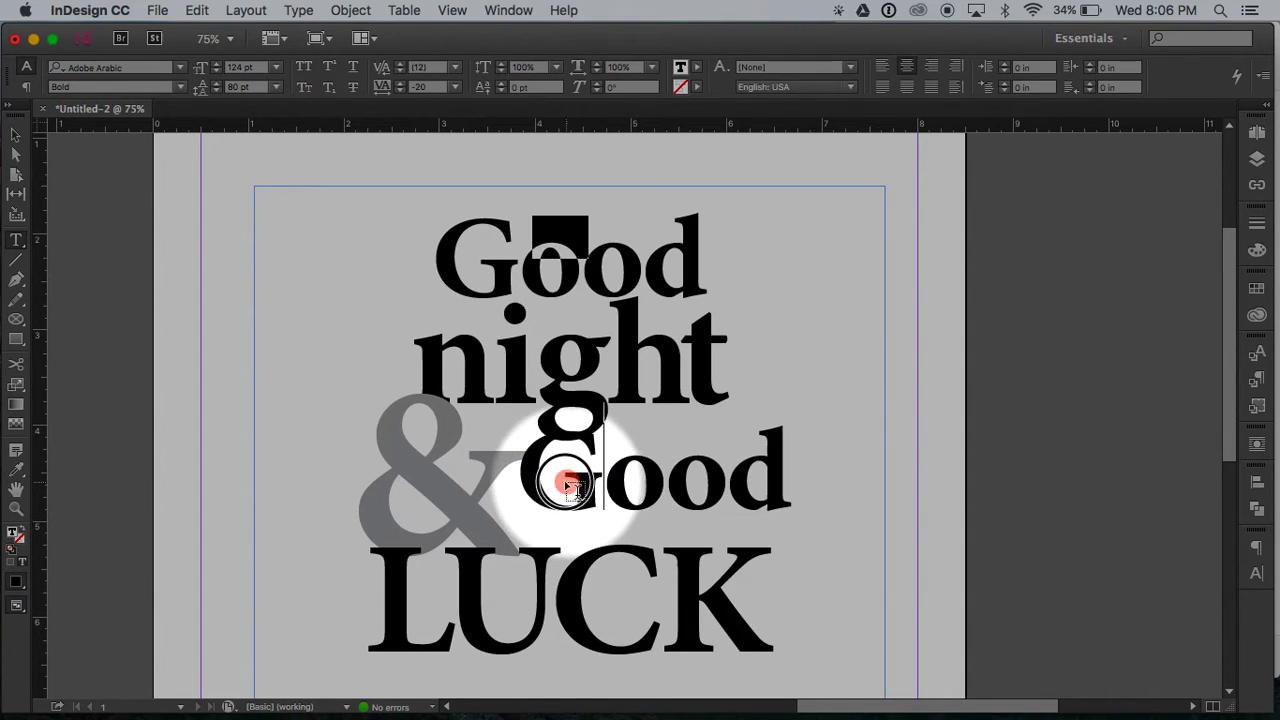
left_click(500, 91)
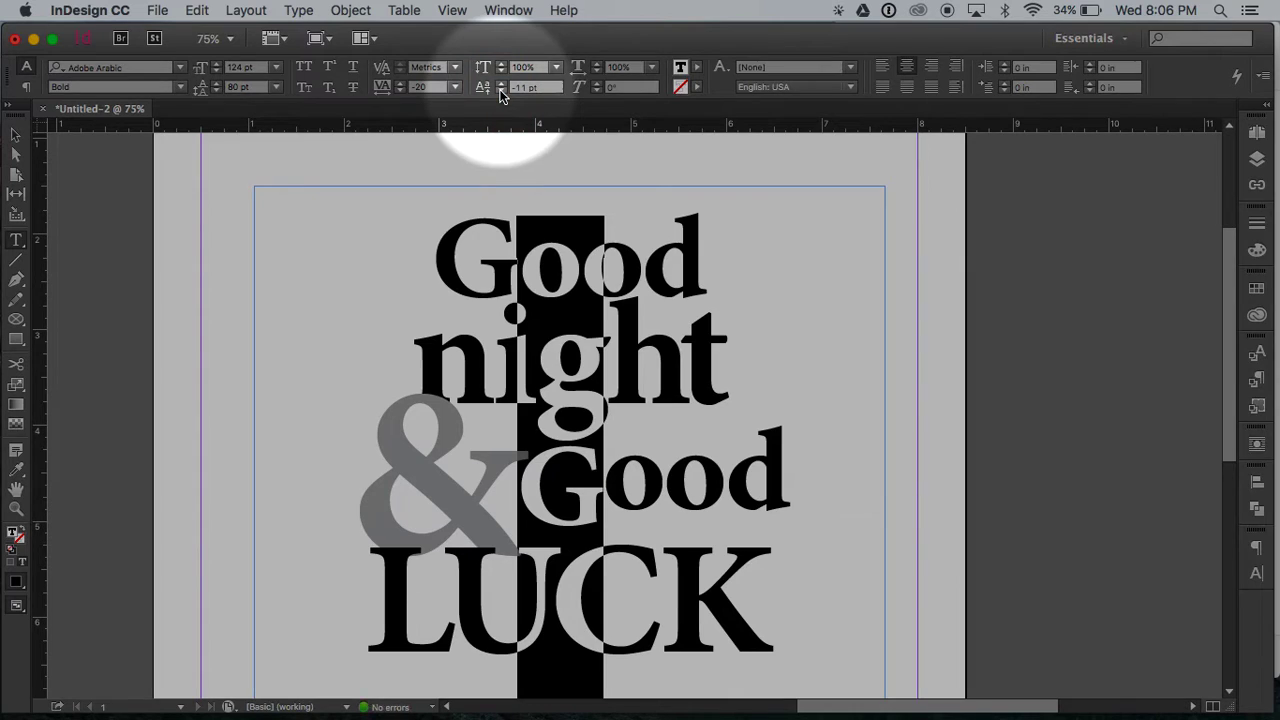
- Tighten the leading of the '& Good' and LUCK lines to 87 pt
left_click(658, 605)
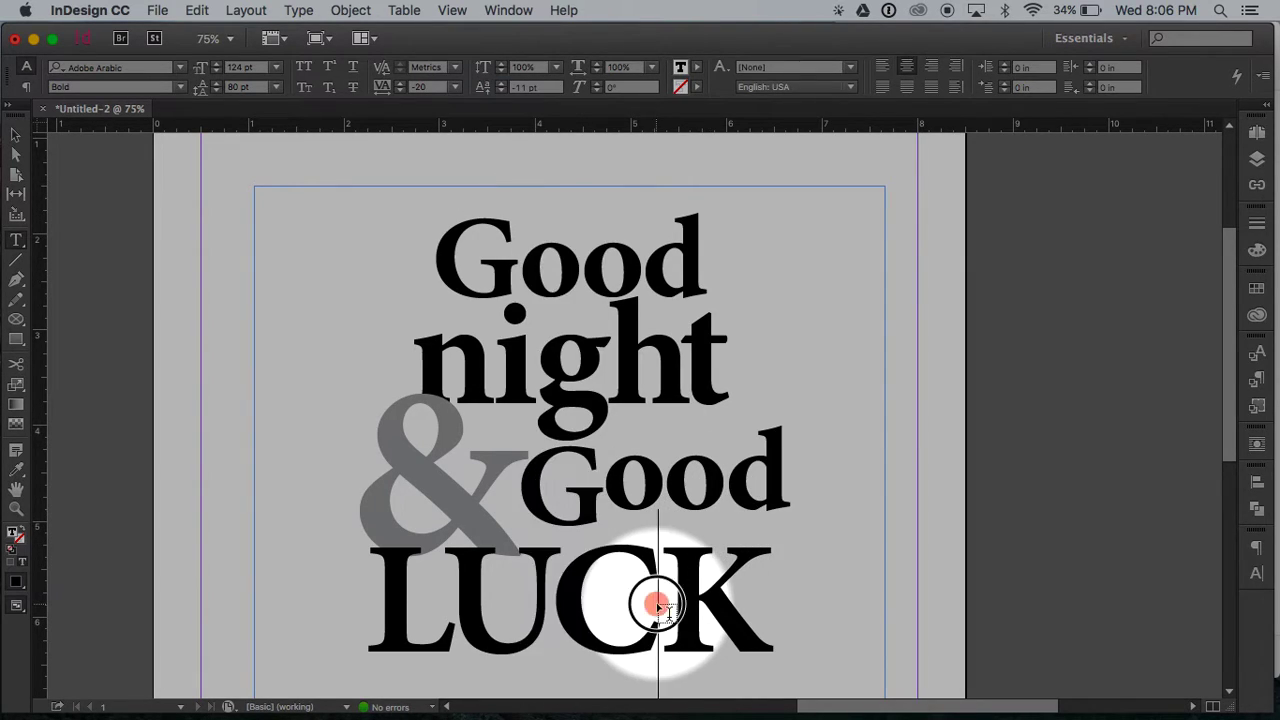
triple_click(658, 605)
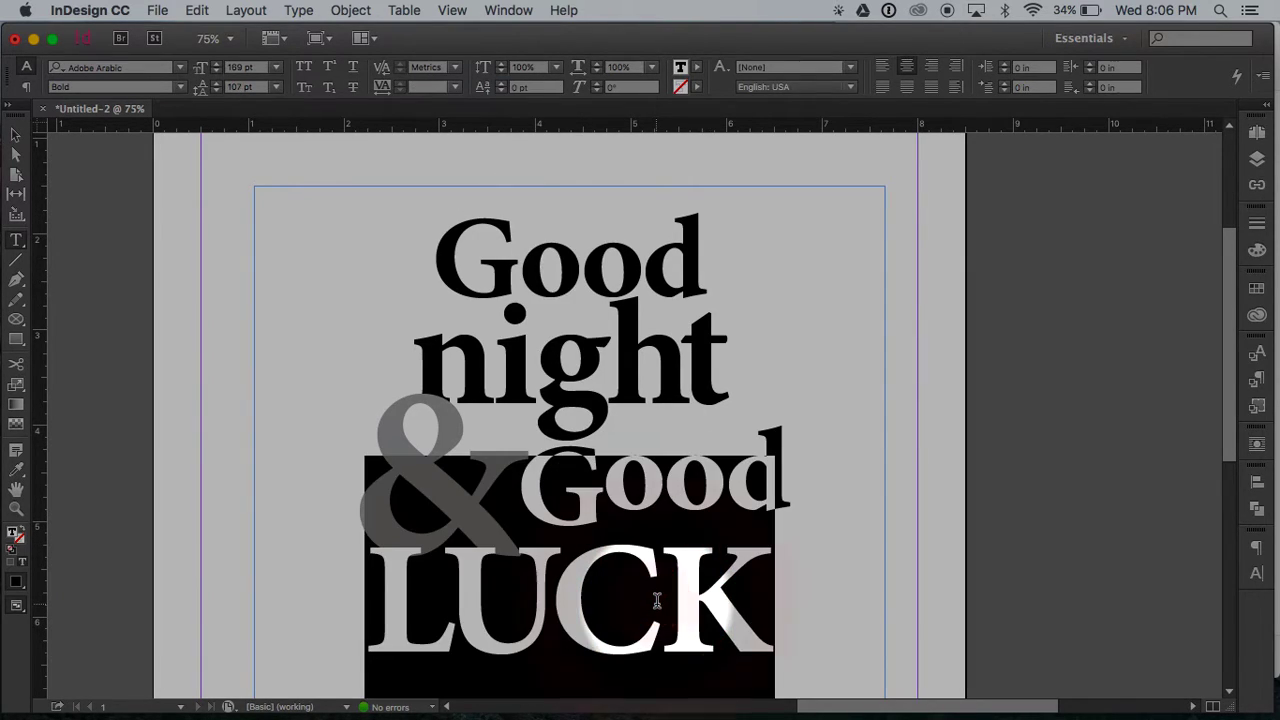
left_click(218, 84)
left_click(218, 84)
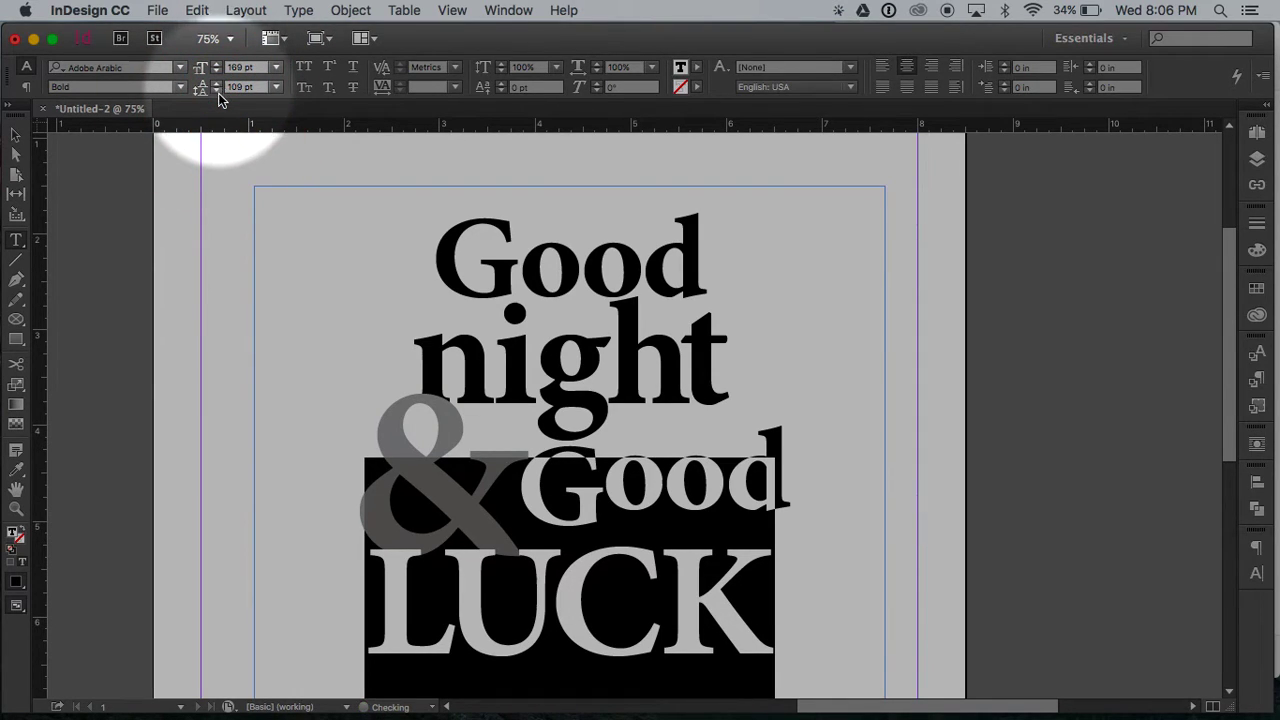
left_click(217, 91)
left_click(217, 91)
left_click(217, 91)
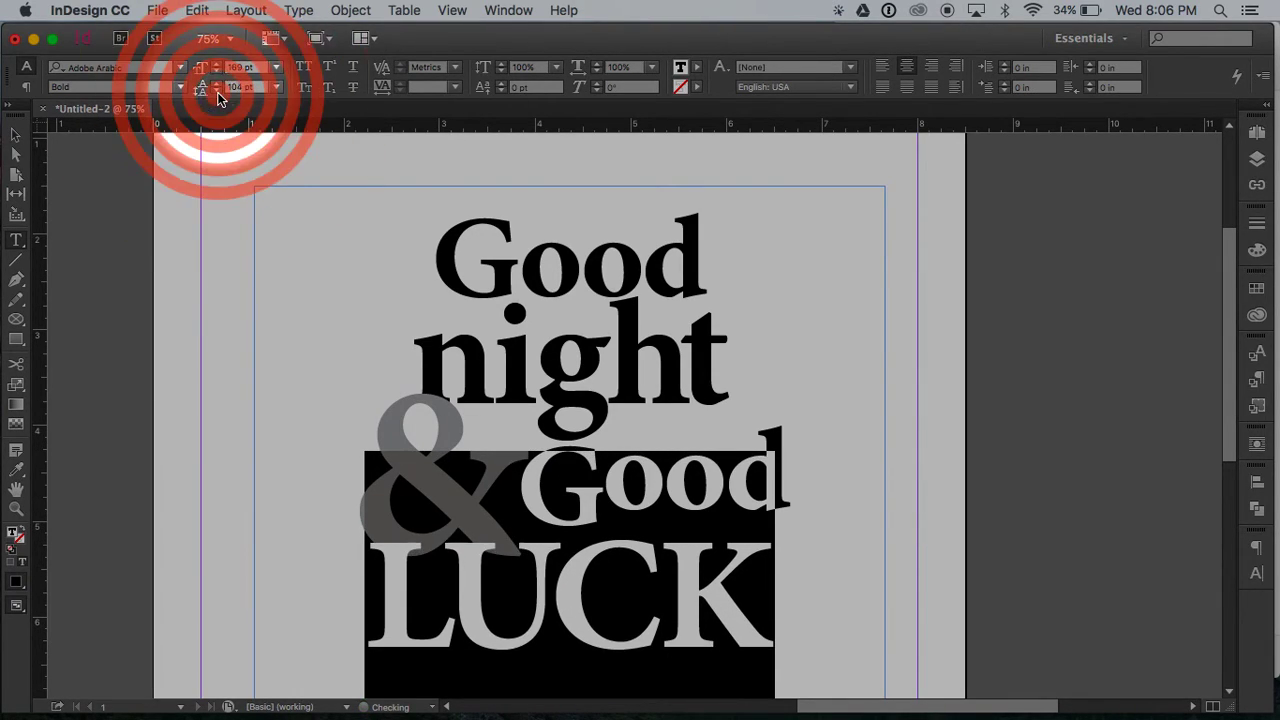
left_click(217, 91)
left_click(217, 91)
left_click(217, 91)
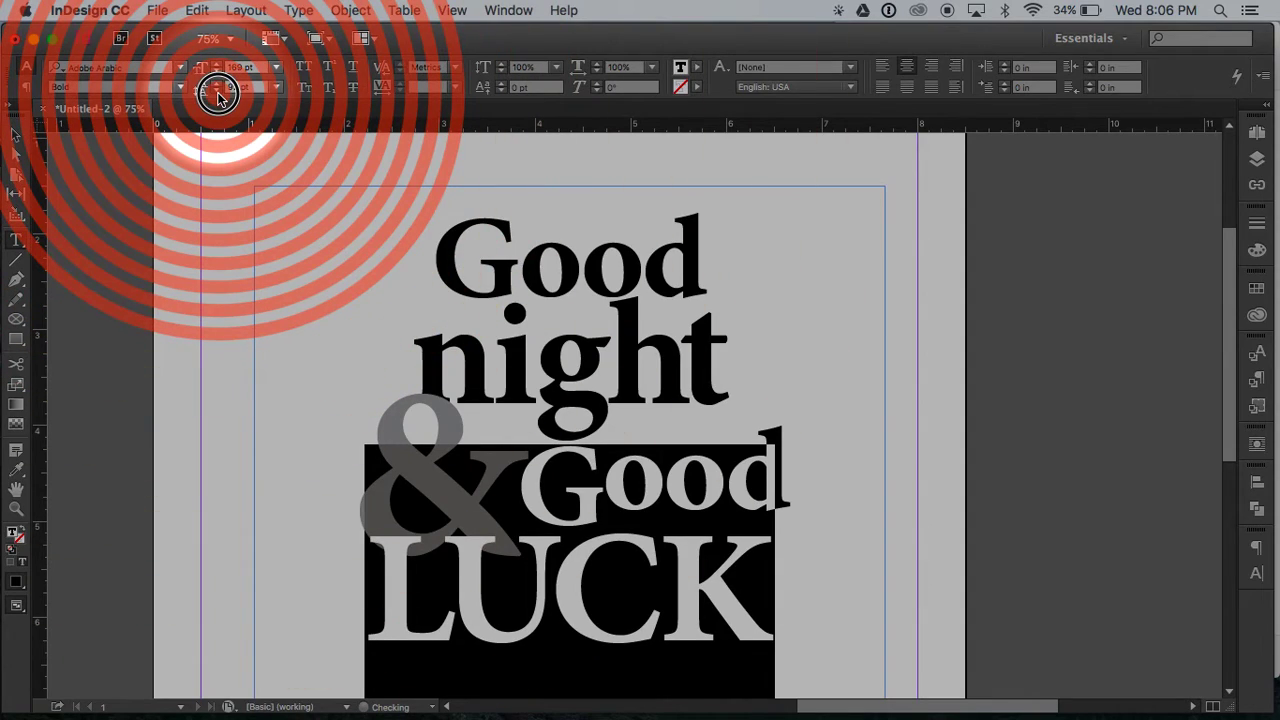
left_click(217, 91)
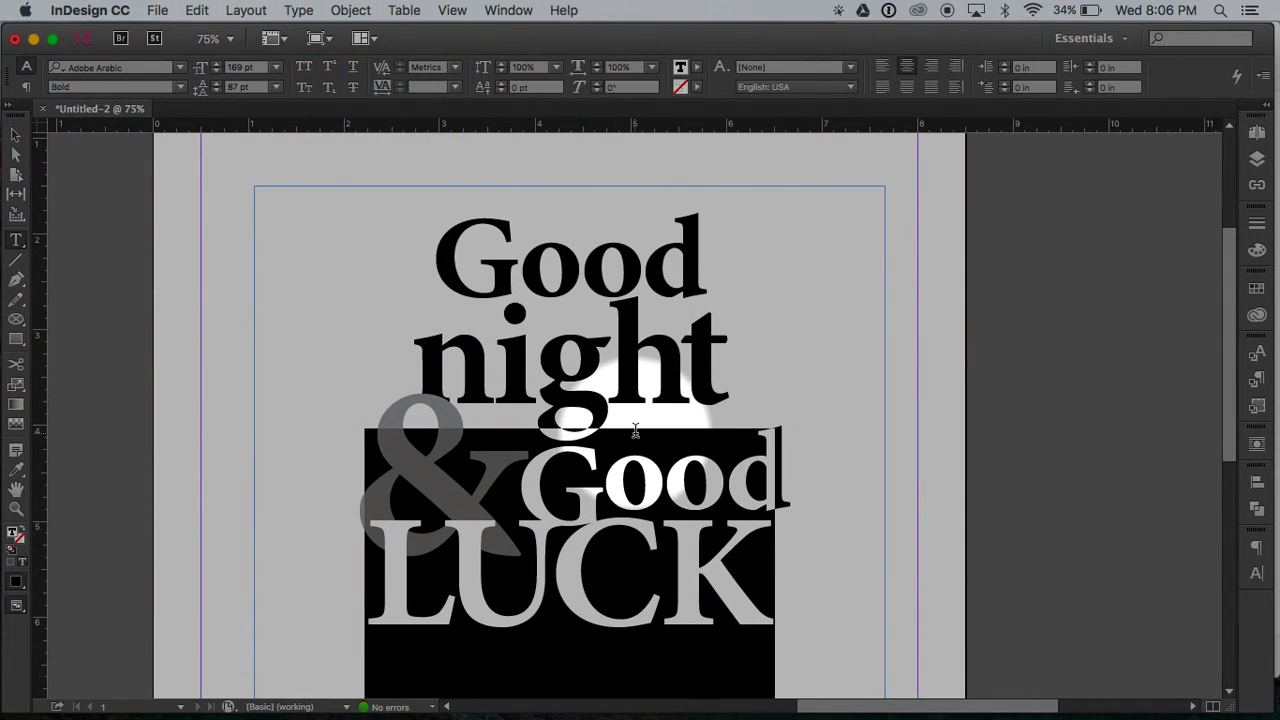
- Raise the baseline shift of the g in 'night' to 5 pt
left_click(598, 452)
double_click(597, 445)
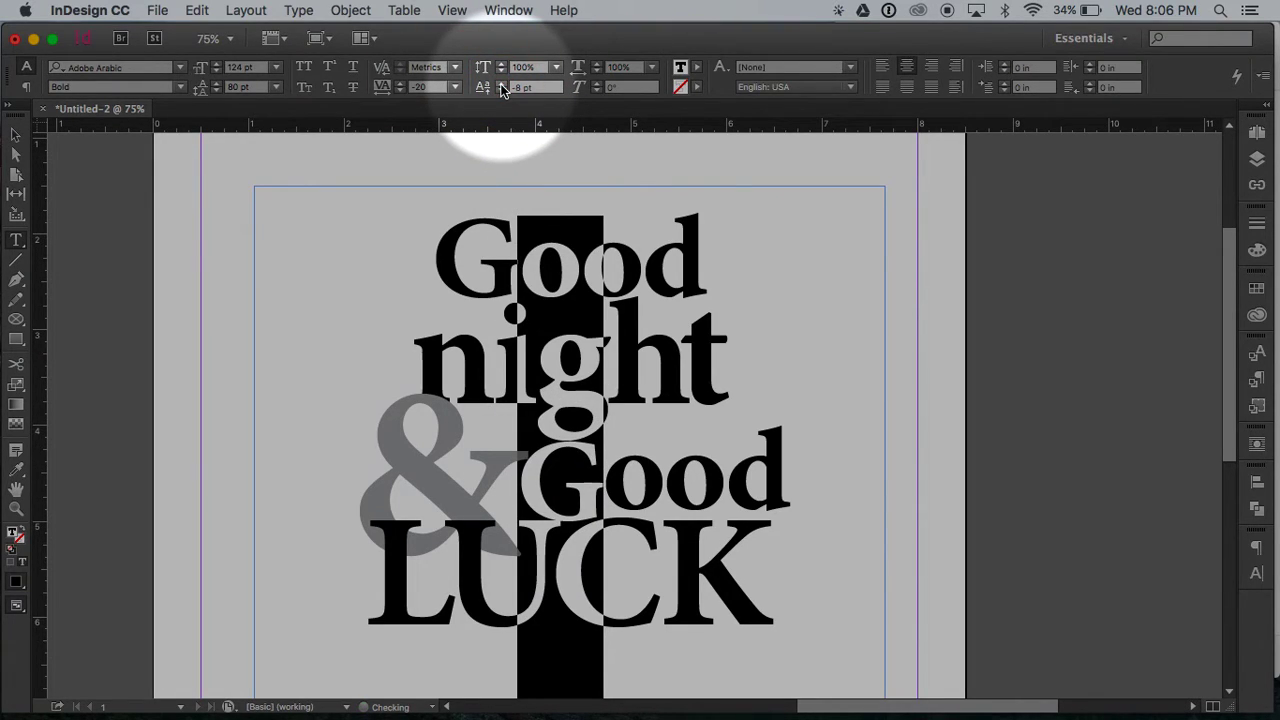
left_click_drag(606, 363, 563, 365)
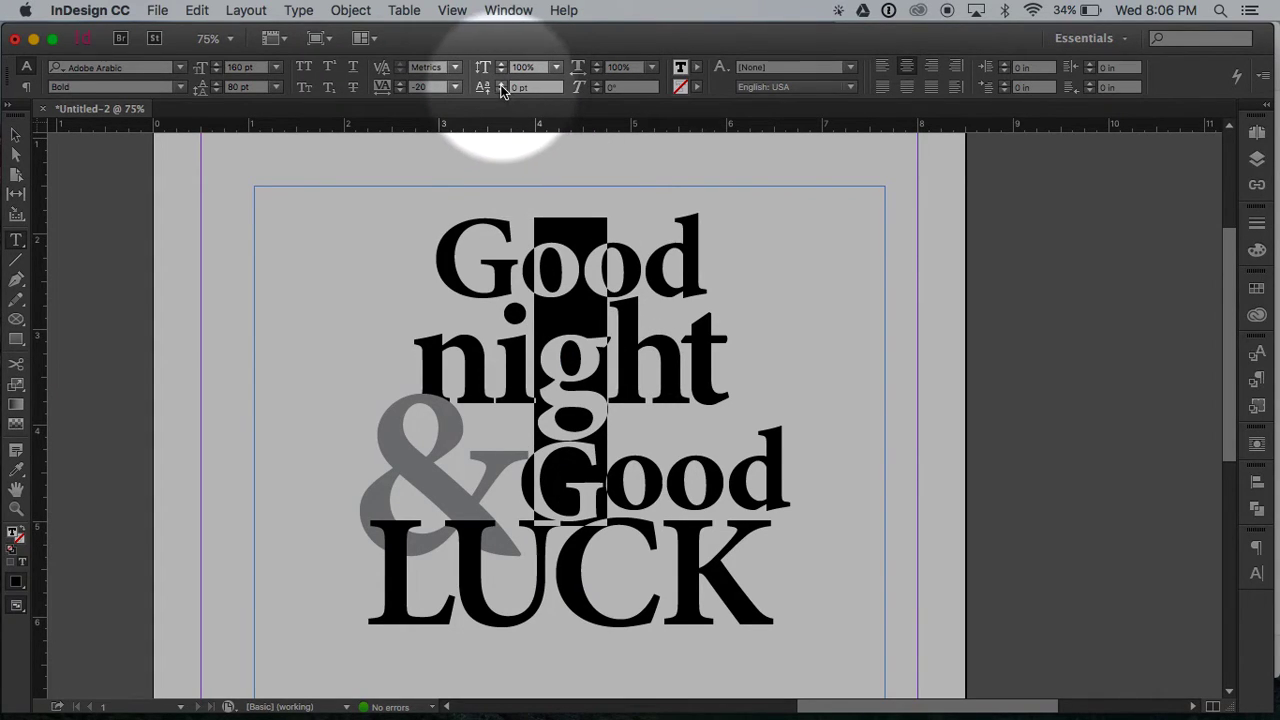
left_click(501, 84)
left_click(501, 84)
left_click(501, 84)
left_click(501, 84)
left_click(501, 84)
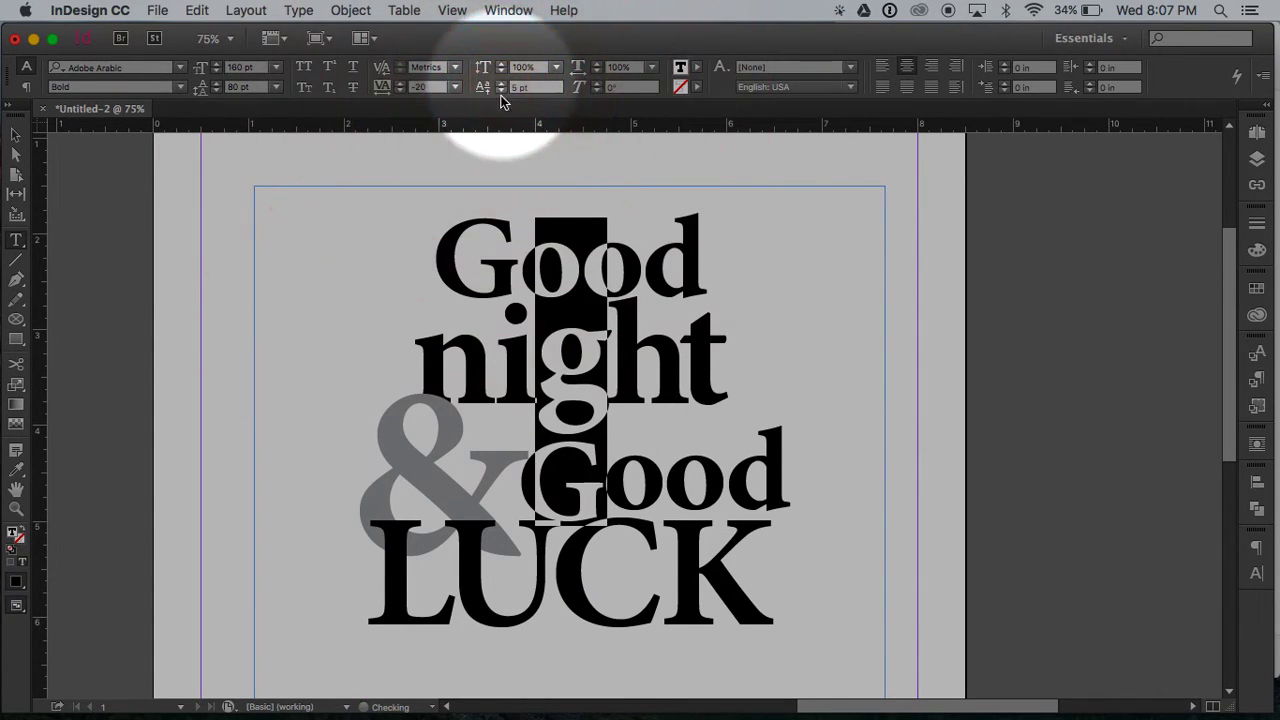
- Ease the middle column's baseline shift to -4 pt
left_click_drag(600, 471, 522, 482)
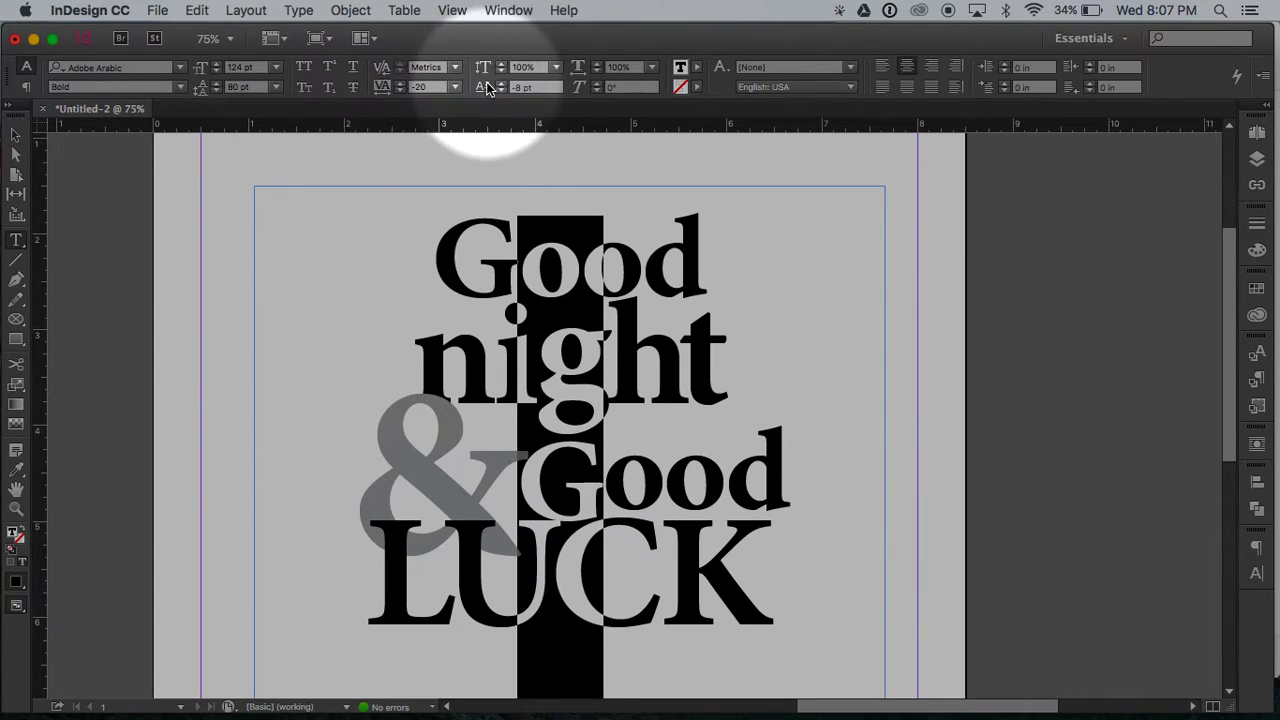
left_click(502, 84)
left_click(502, 84)
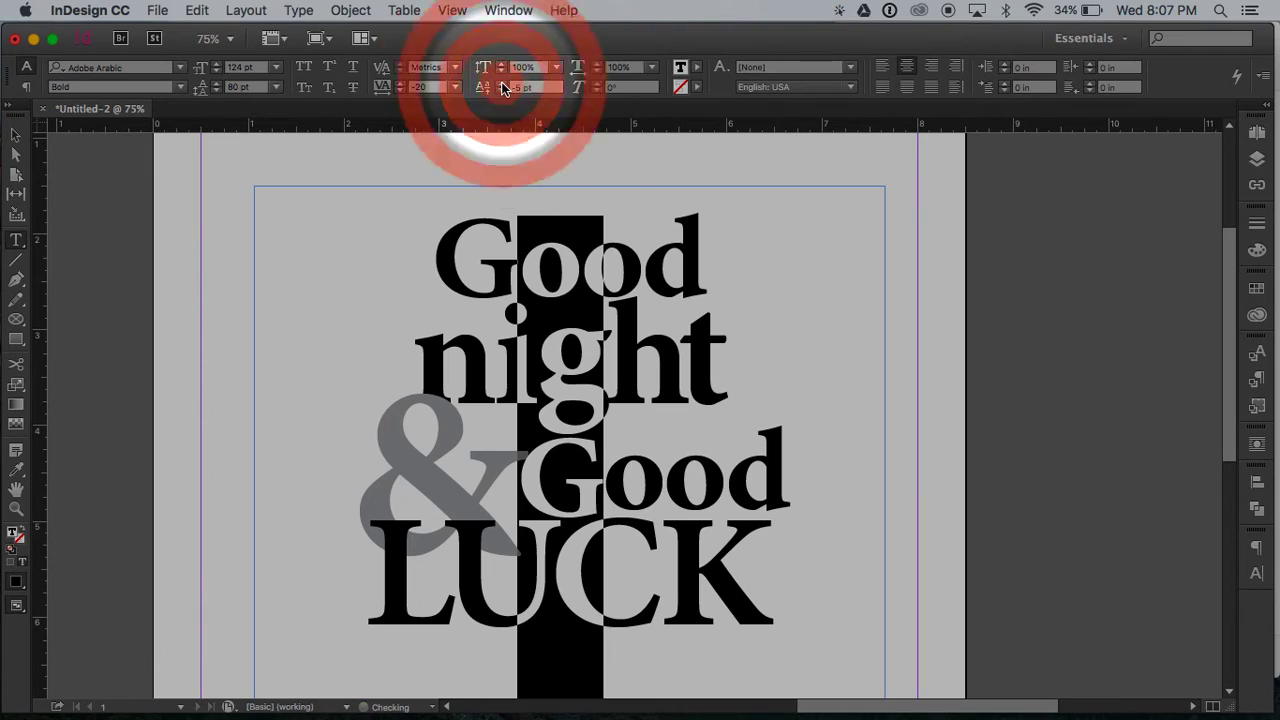
left_click(502, 84)
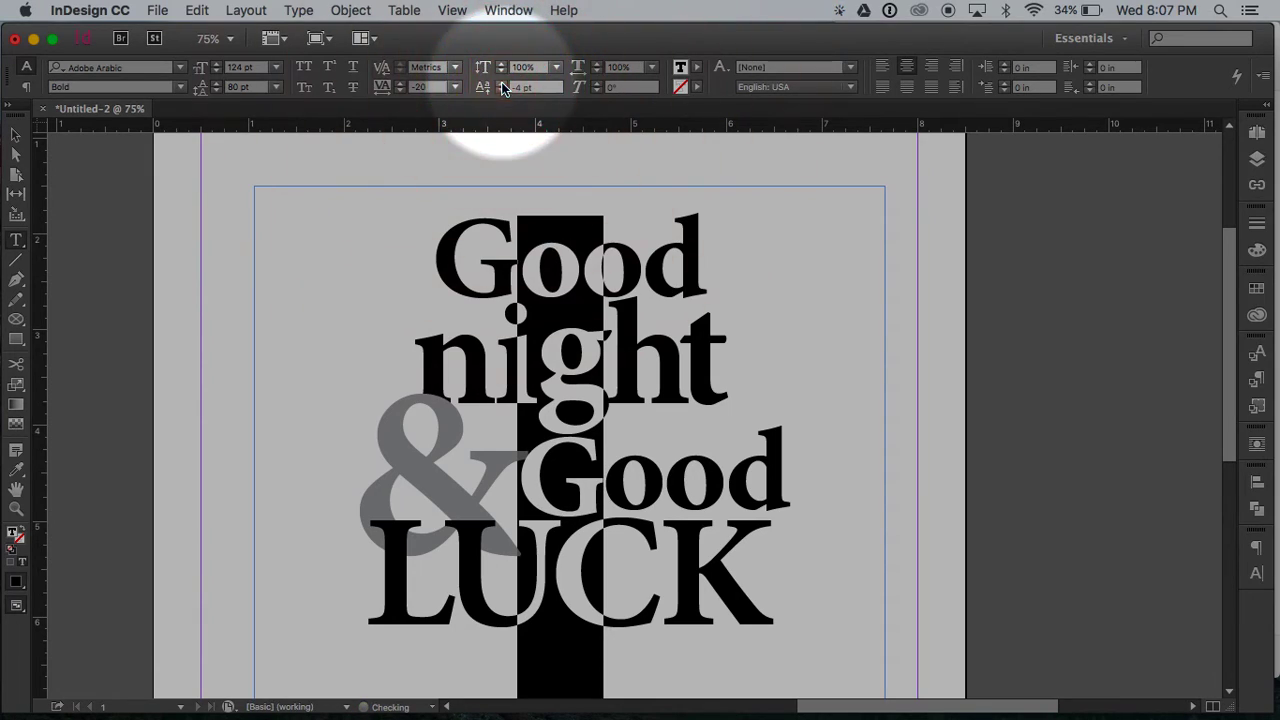
left_click(694, 458)
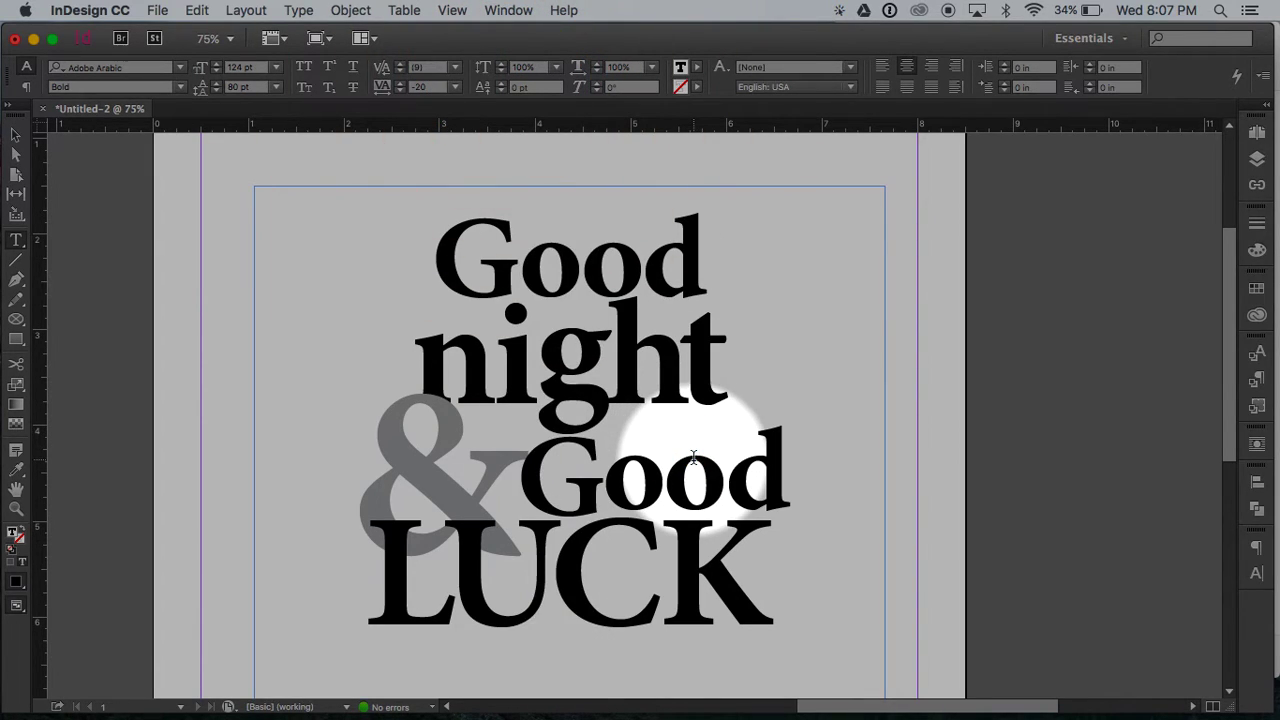
- Tighten the tracking of the right-hand letters to -30
left_click(741, 487)
left_click_drag(741, 487, 537, 487)
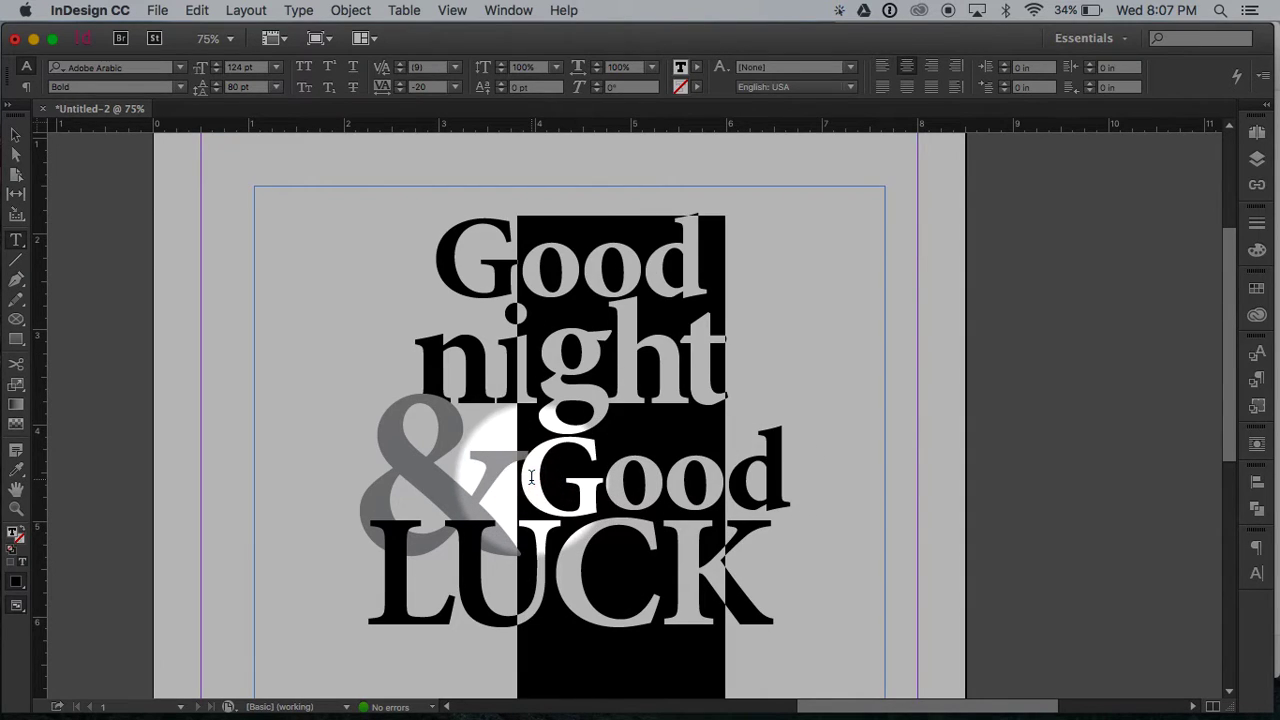
left_click(401, 91)
left_click(651, 442)
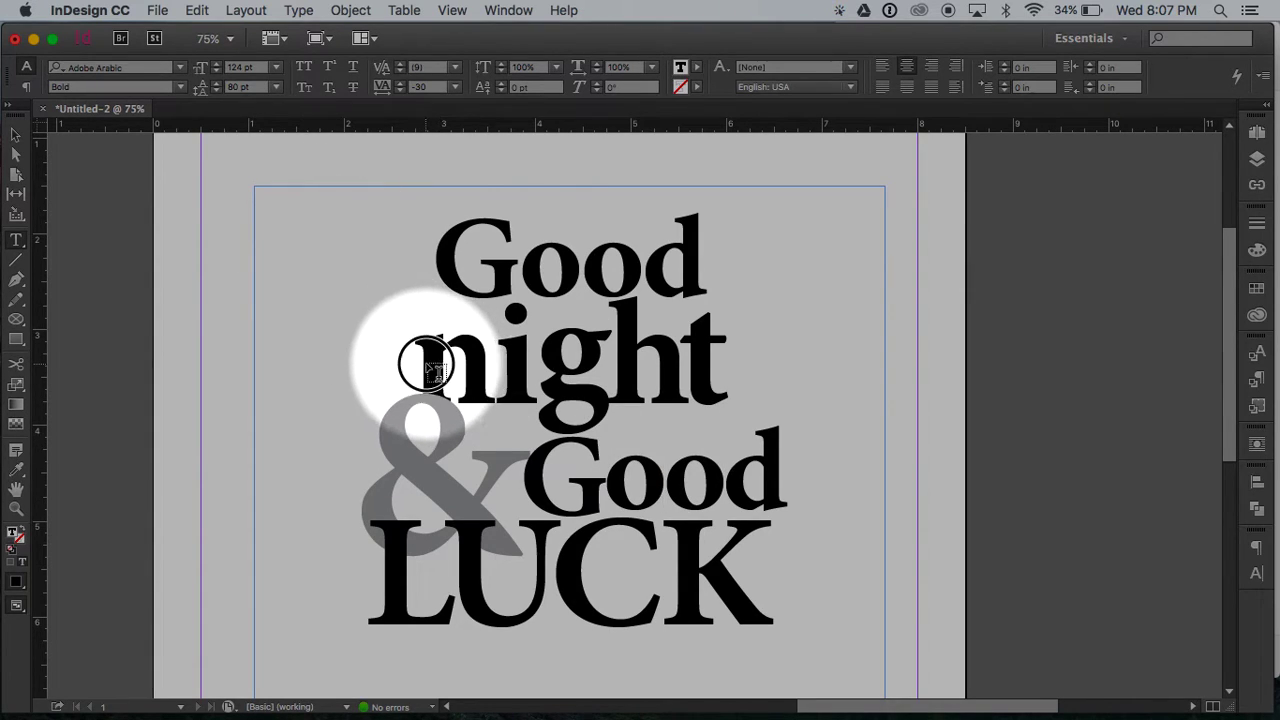
- Enlarge the 'night' line to 200 pt
left_click_drag(428, 360, 671, 347)
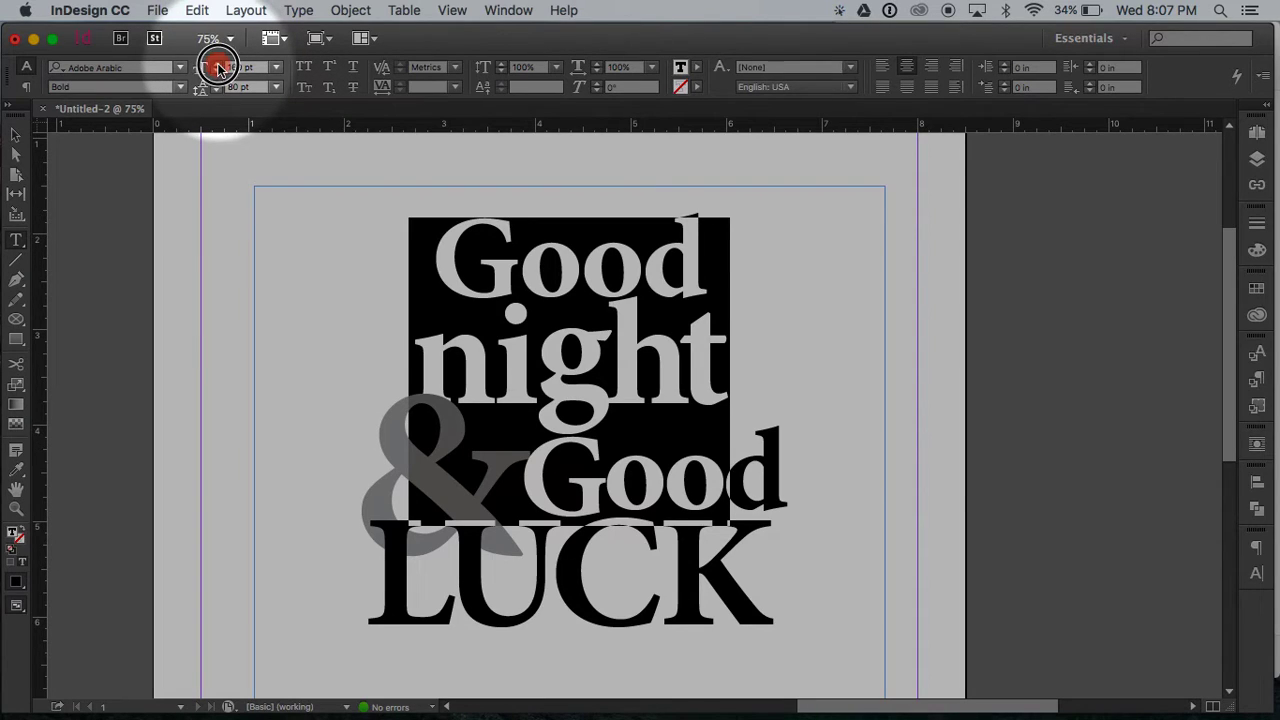
left_click(217, 64)
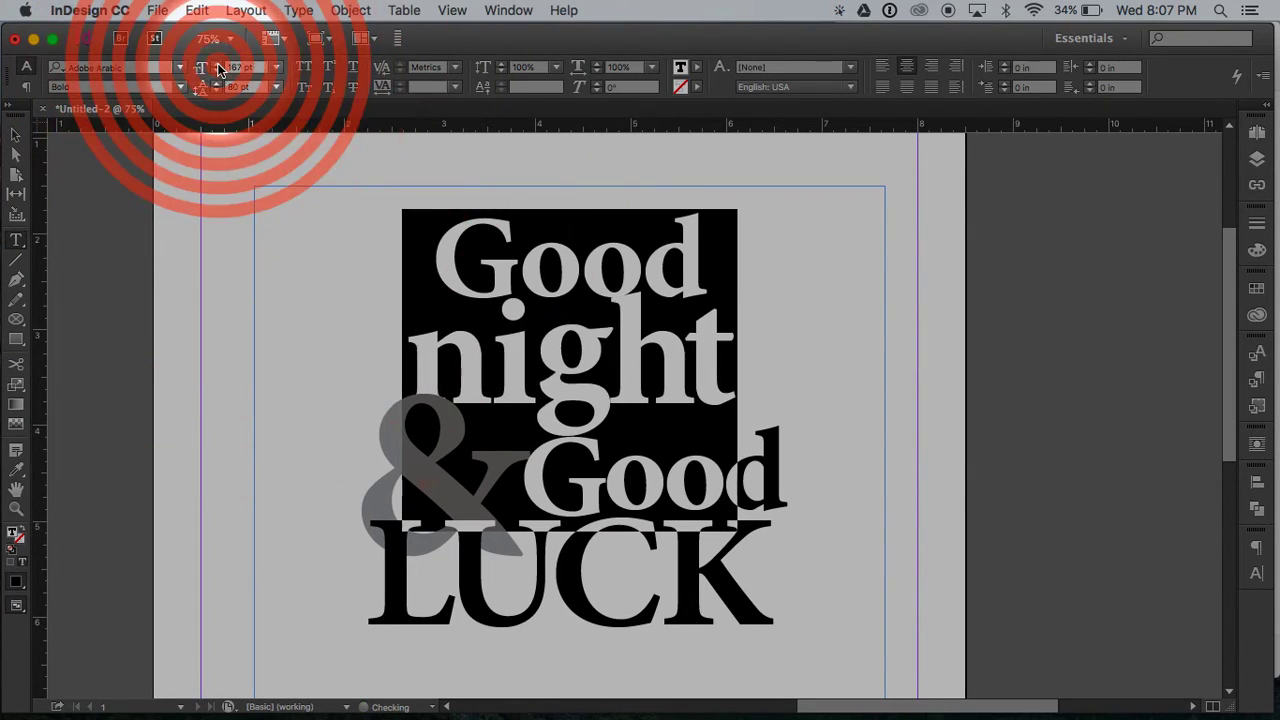
left_click(217, 64)
left_click(217, 64)
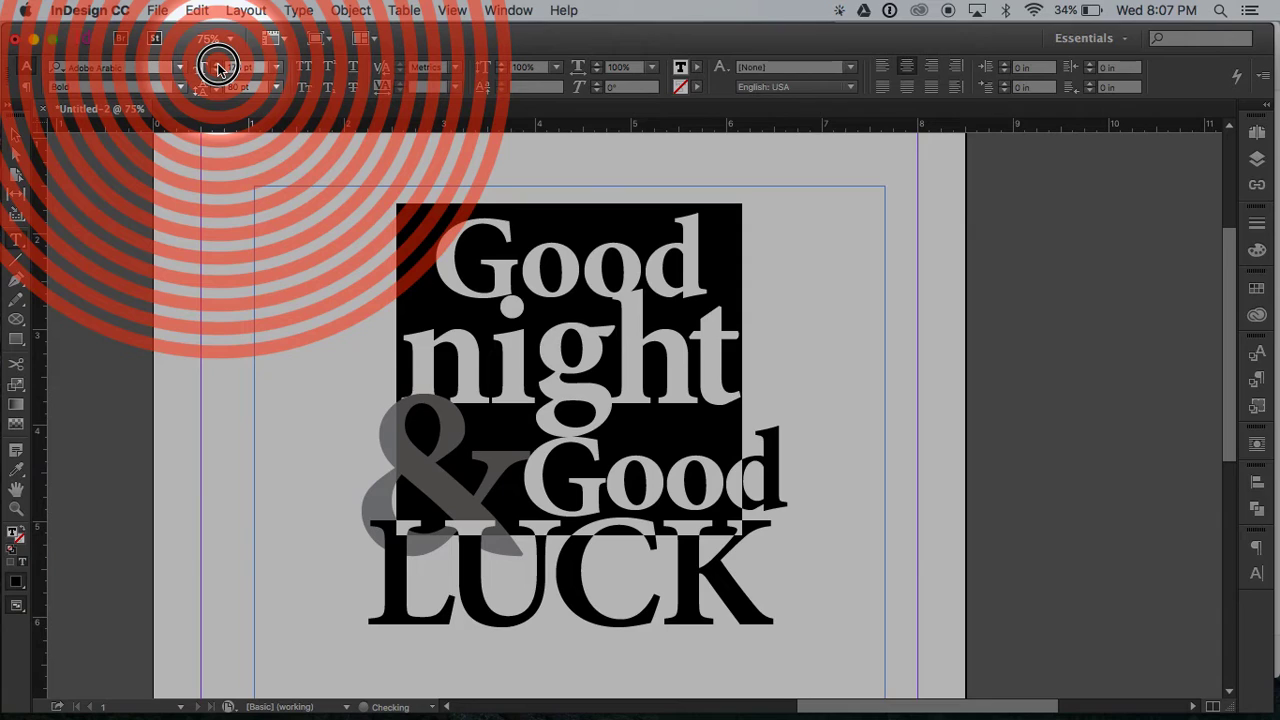
left_click(218, 66)
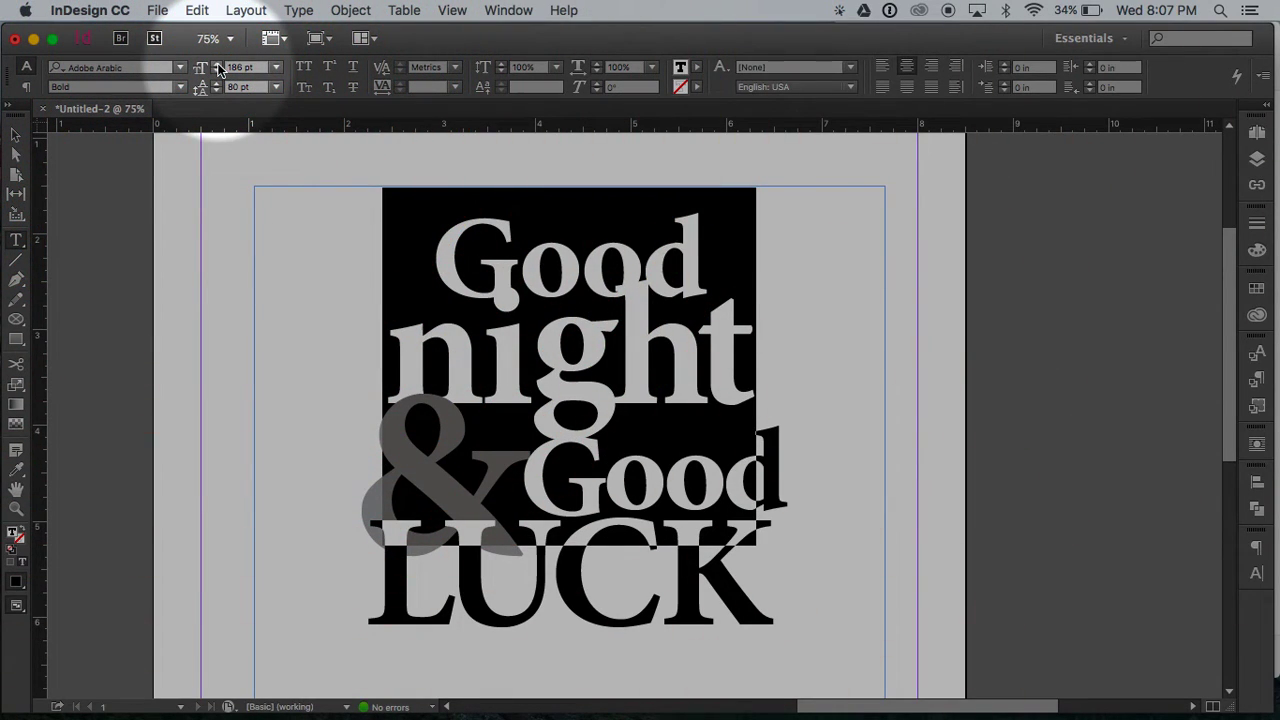
left_click(218, 66)
left_click(218, 66)
left_click(218, 66)
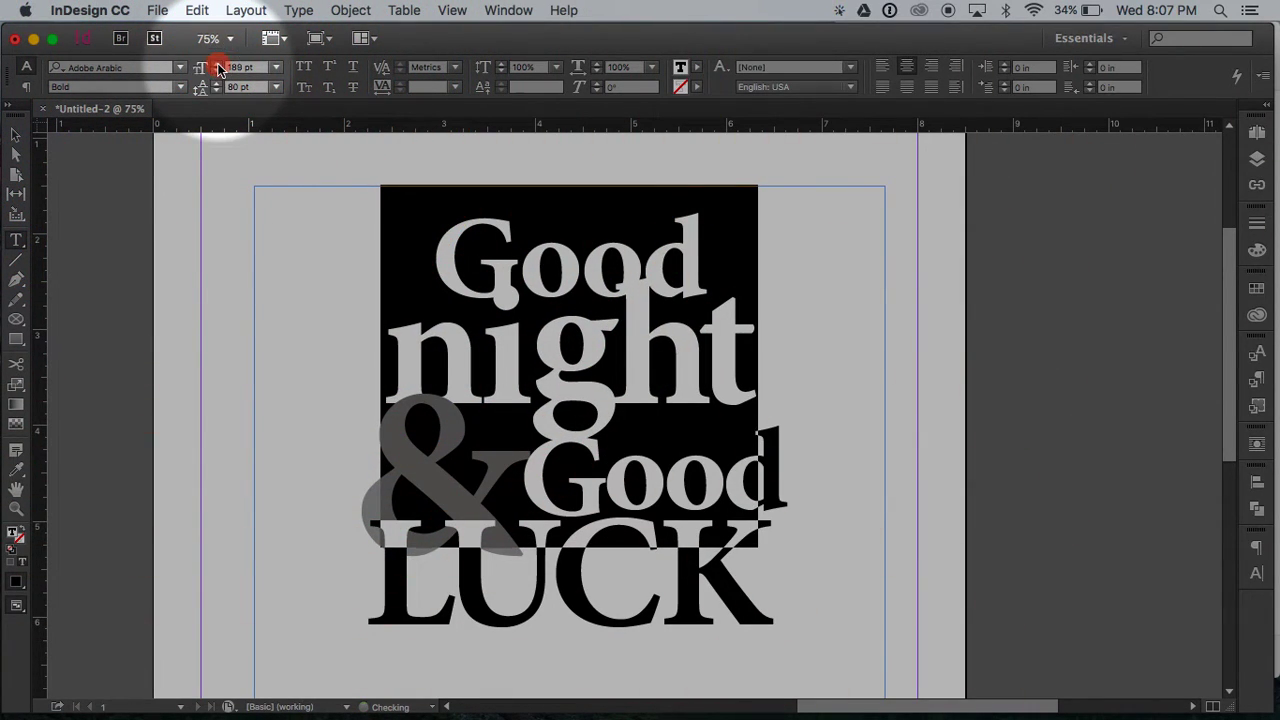
left_click(218, 66)
left_click(218, 66)
left_click(218, 66)
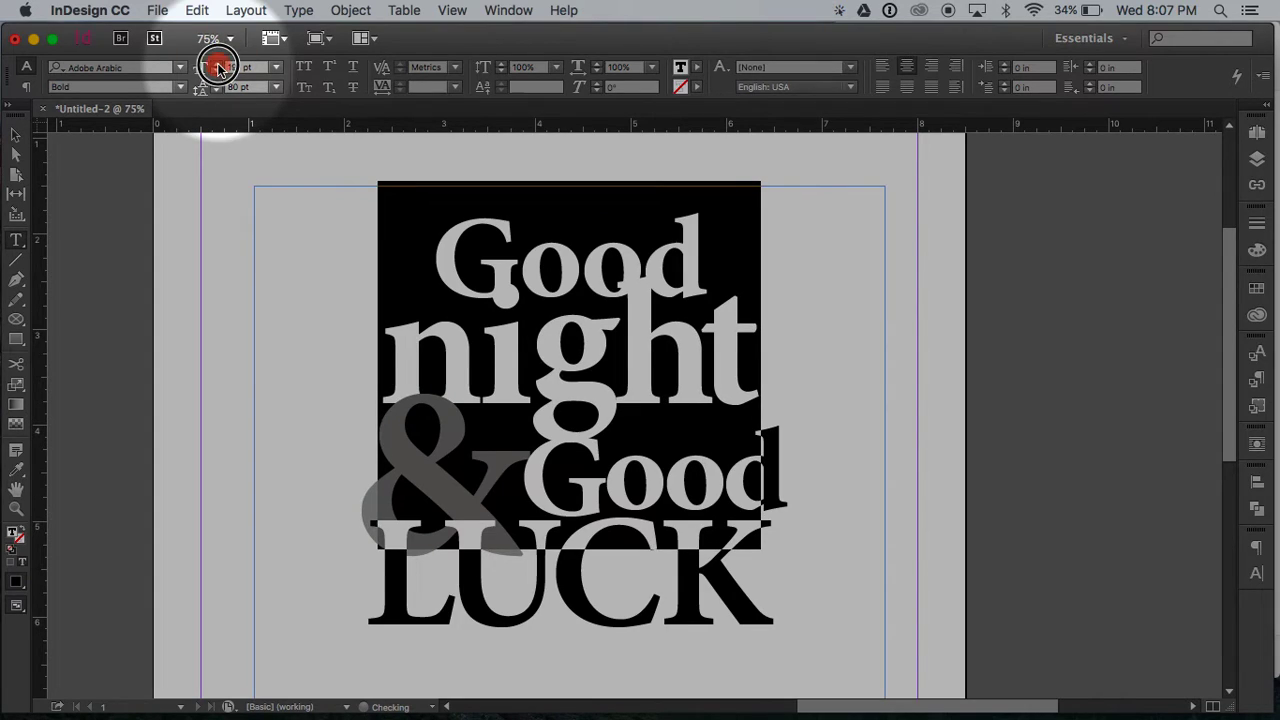
left_click(218, 66)
left_click(218, 66)
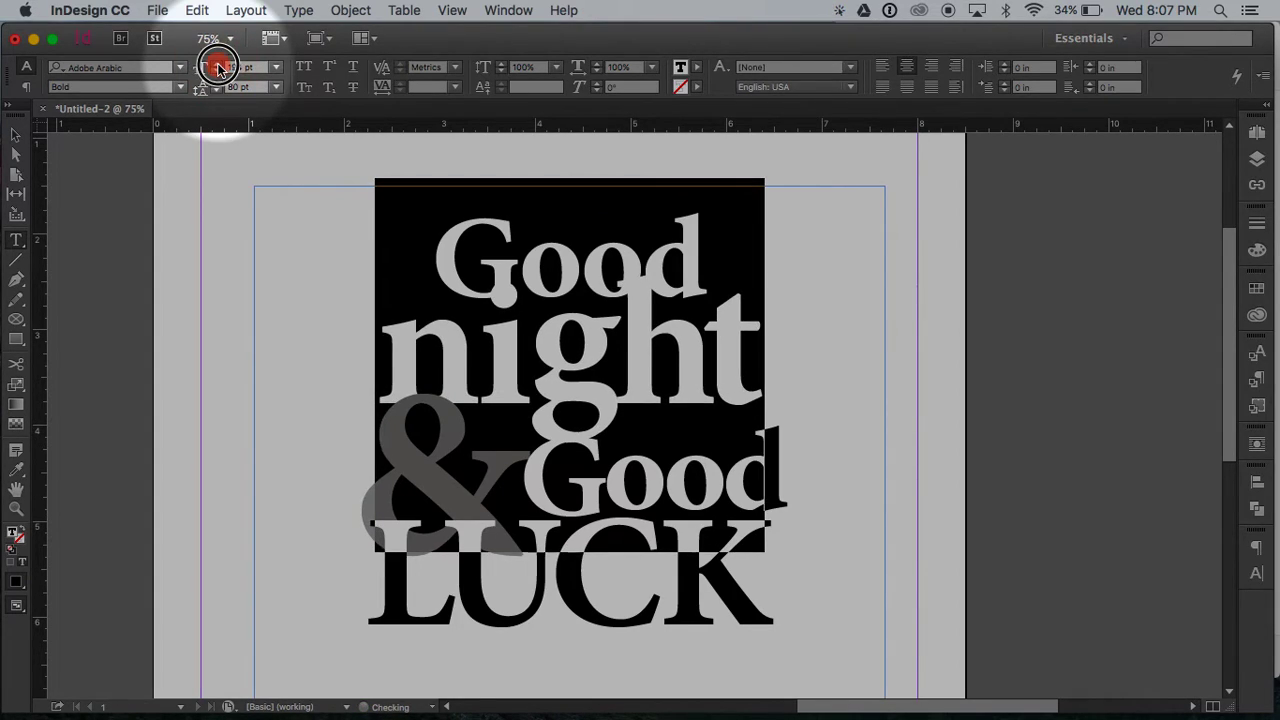
left_click(218, 66)
left_click(218, 66)
left_click(218, 66)
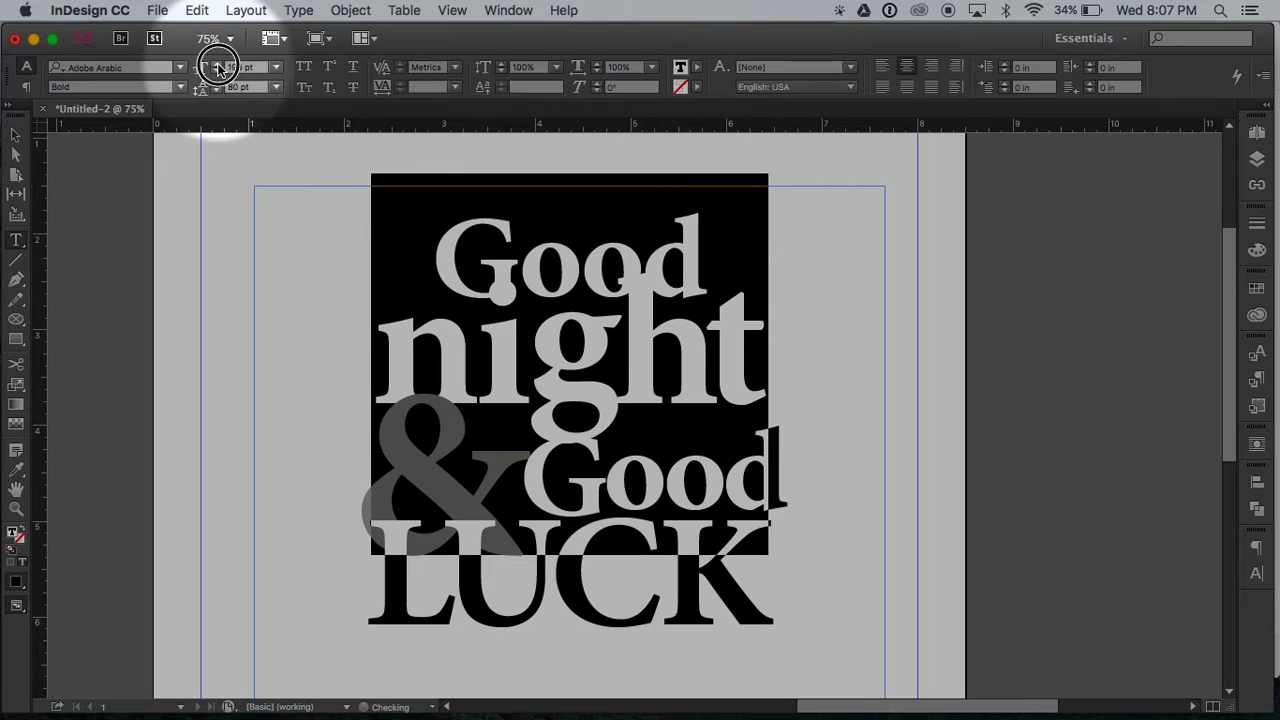
left_click(218, 66)
left_click(218, 66)
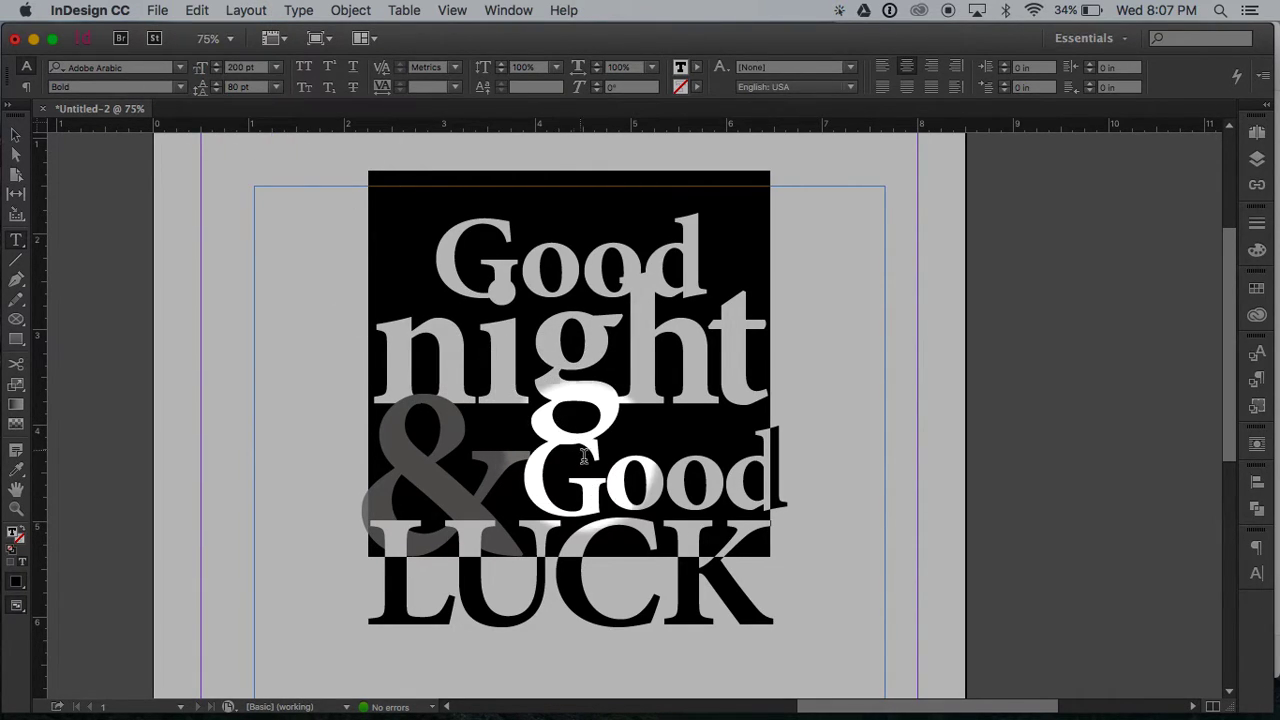
- Undo back to lowercase 'good' on the third line
left_click(604, 487)
key("super+z")
key("super+z")
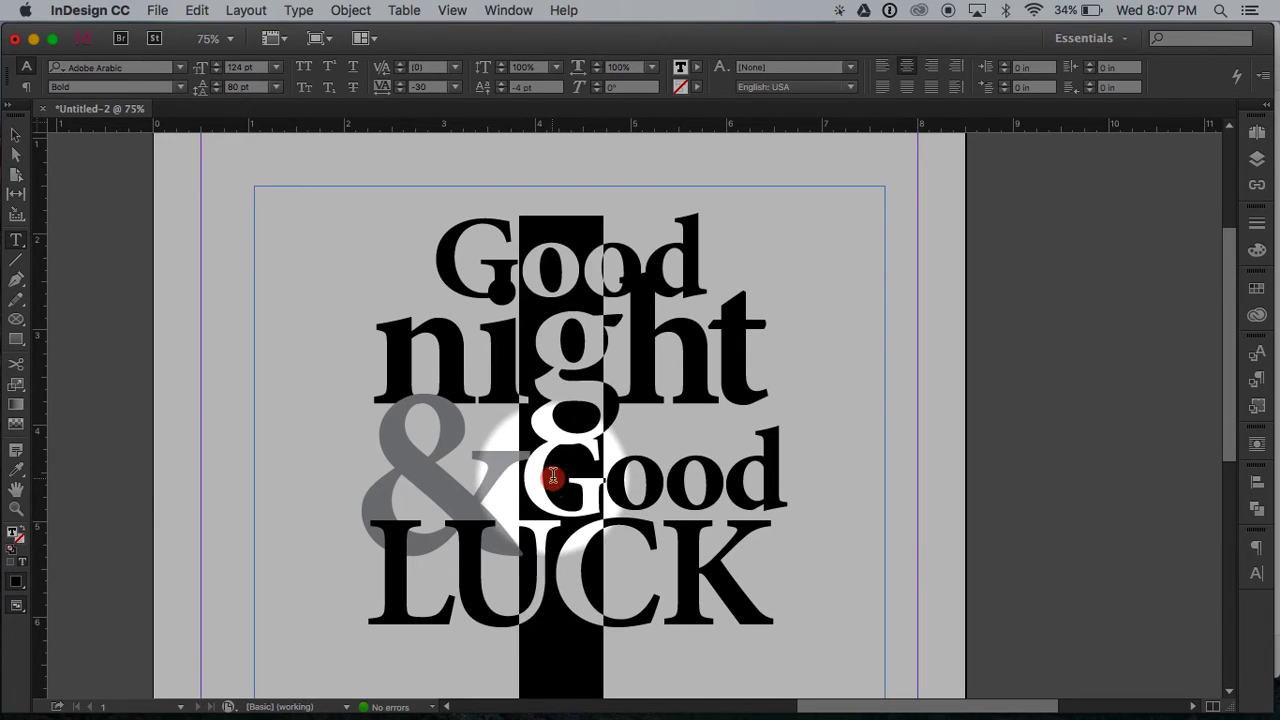
key("super+z")
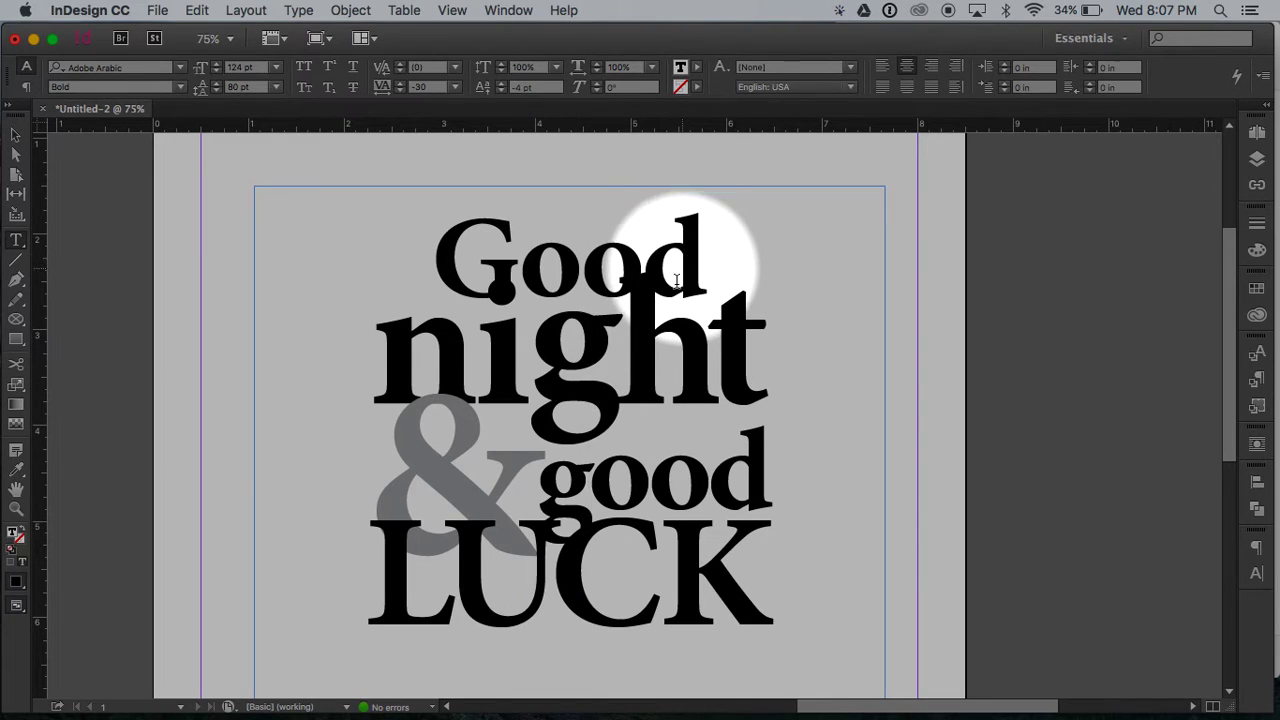
- Set the tracking of the selected headline lines to -75
left_click(760, 355)
left_click_drag(760, 355, 421, 157)
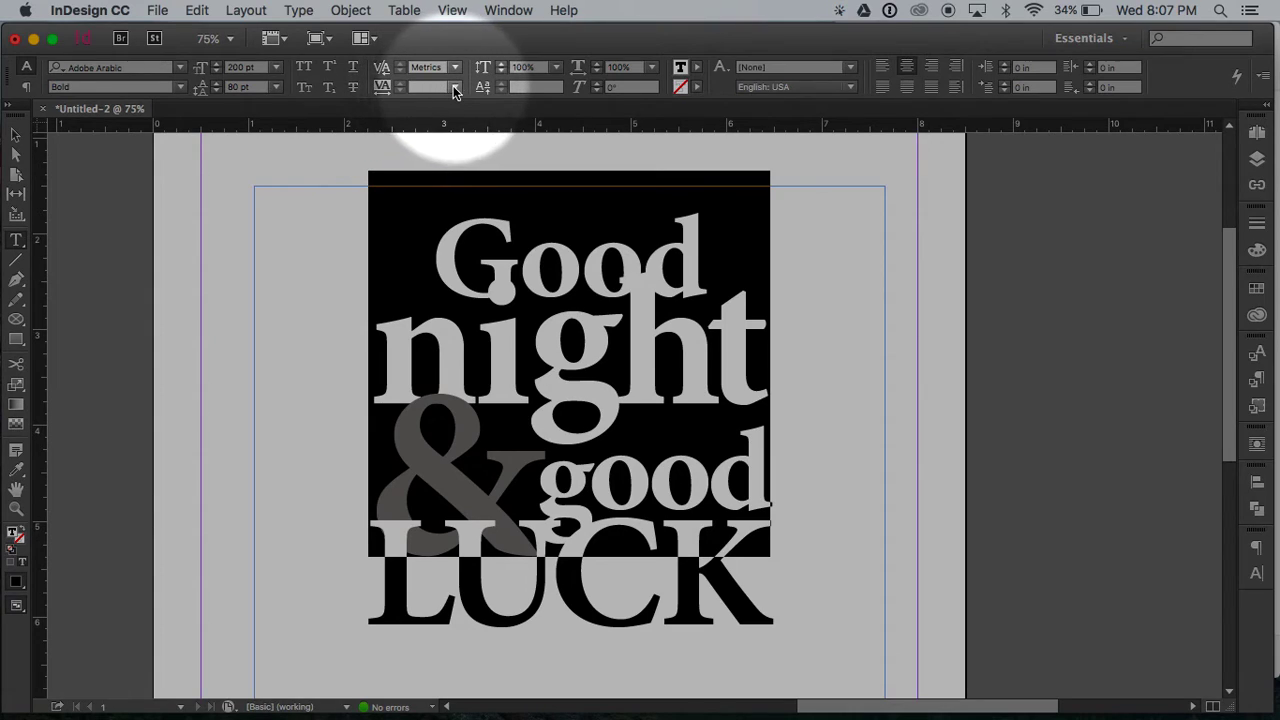
left_click(455, 87)
left_click(437, 161)
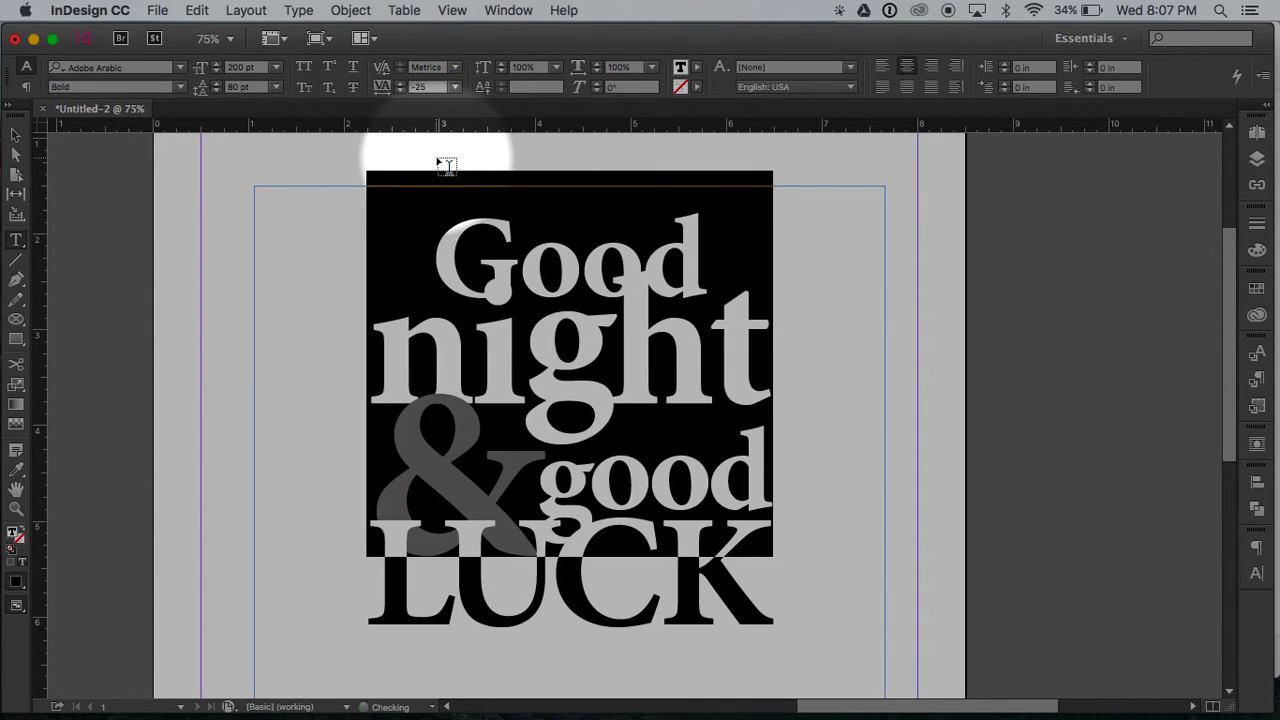
left_click(455, 87)
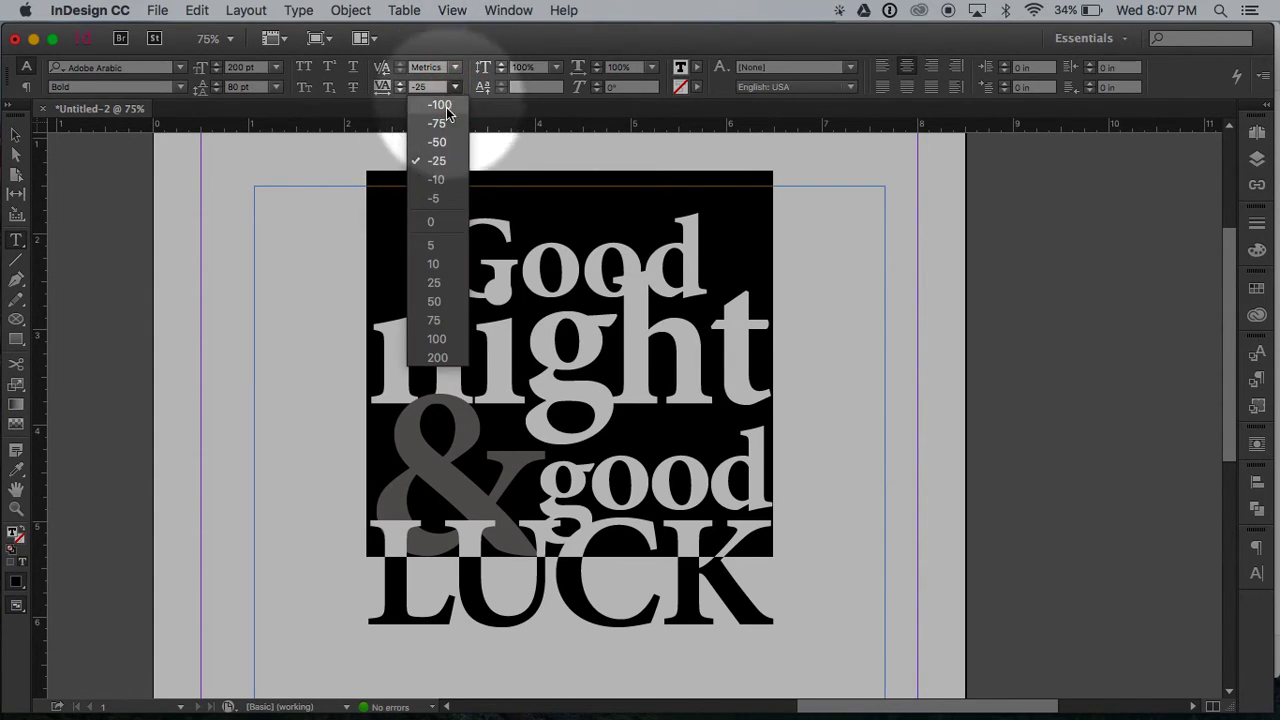
left_click(443, 130)
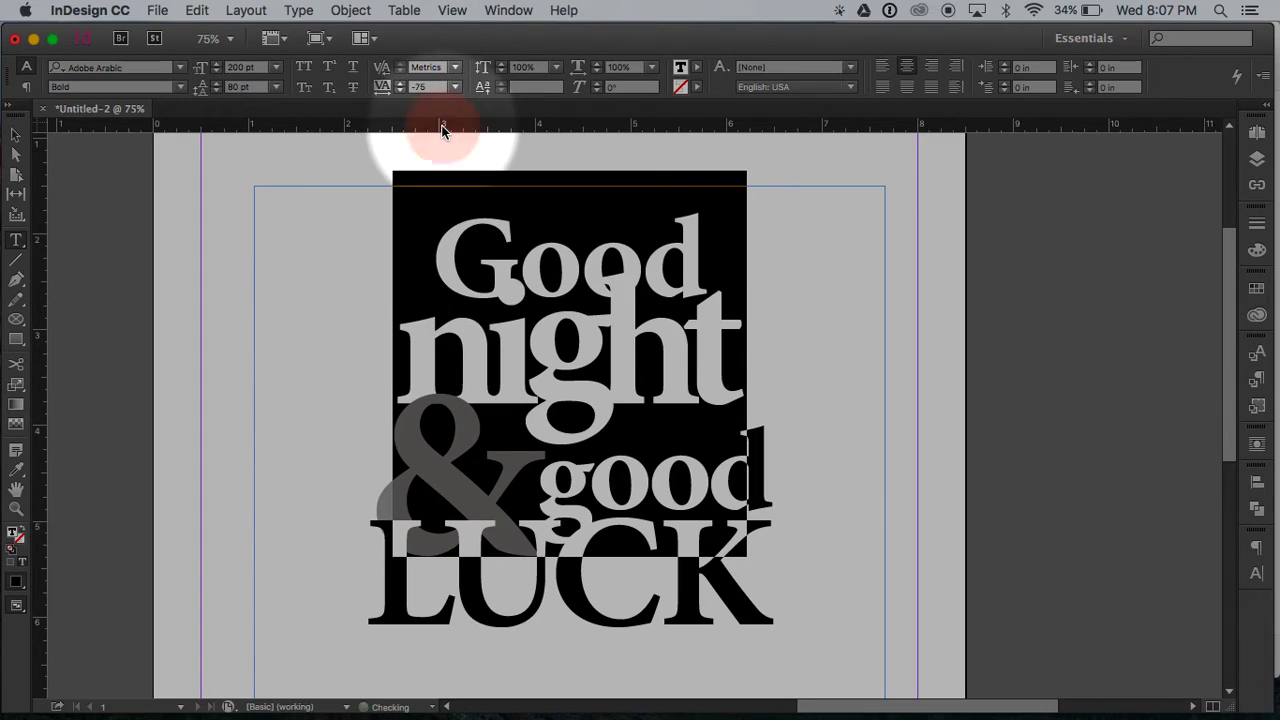
- Enlarge 'night' to 220 pt
left_click(219, 66)
left_click(219, 66)
left_click(219, 66)
left_click(219, 66)
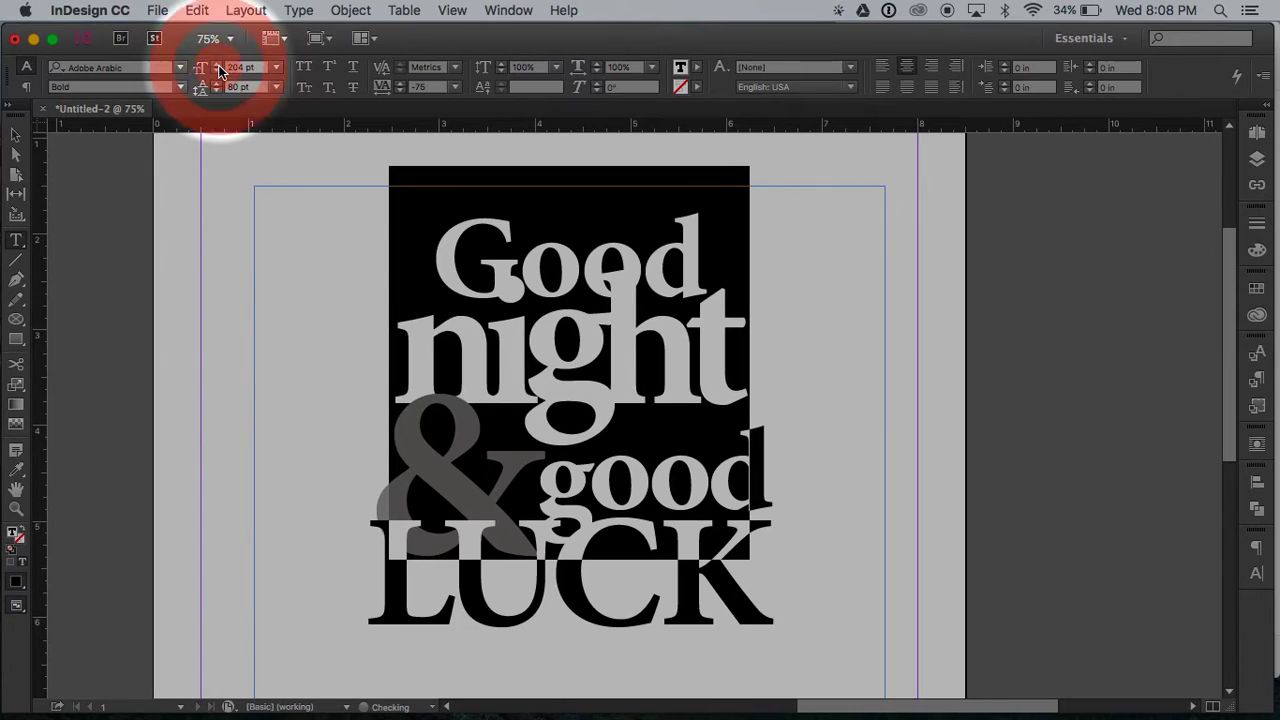
left_click(219, 66)
left_click(219, 66)
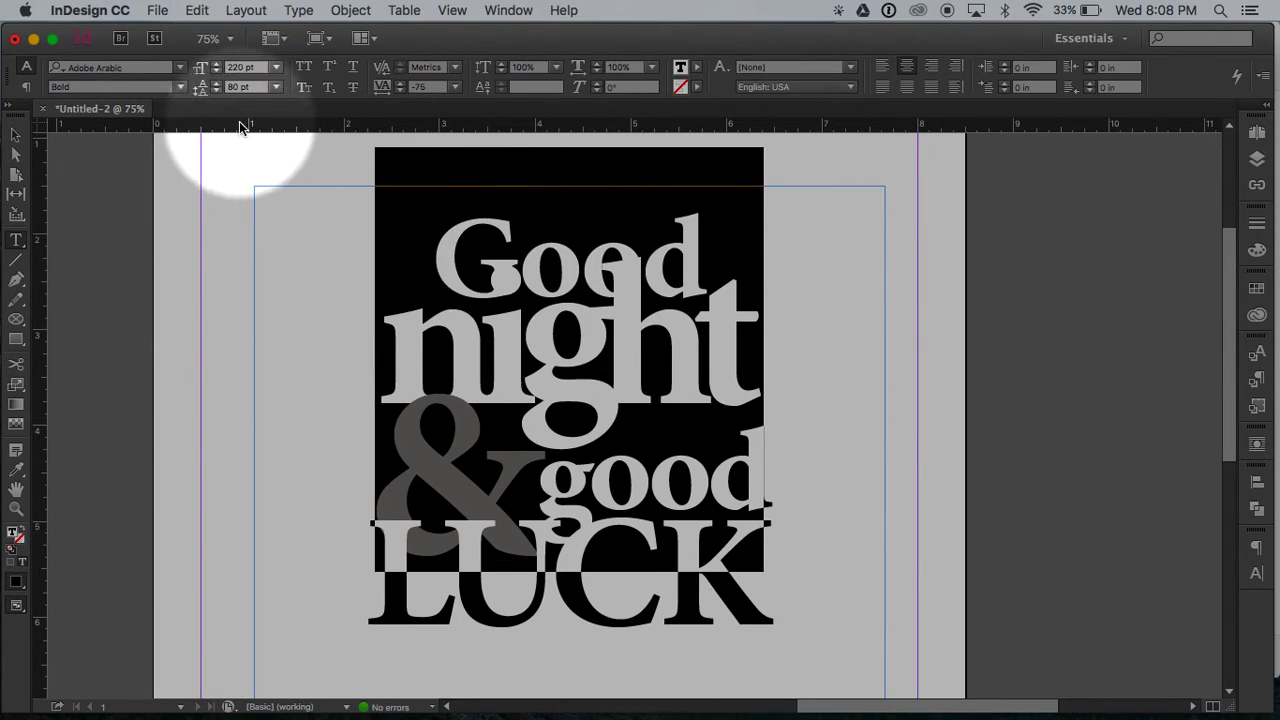
- Open the leading of 'night' to 107 pt
left_click(215, 82)
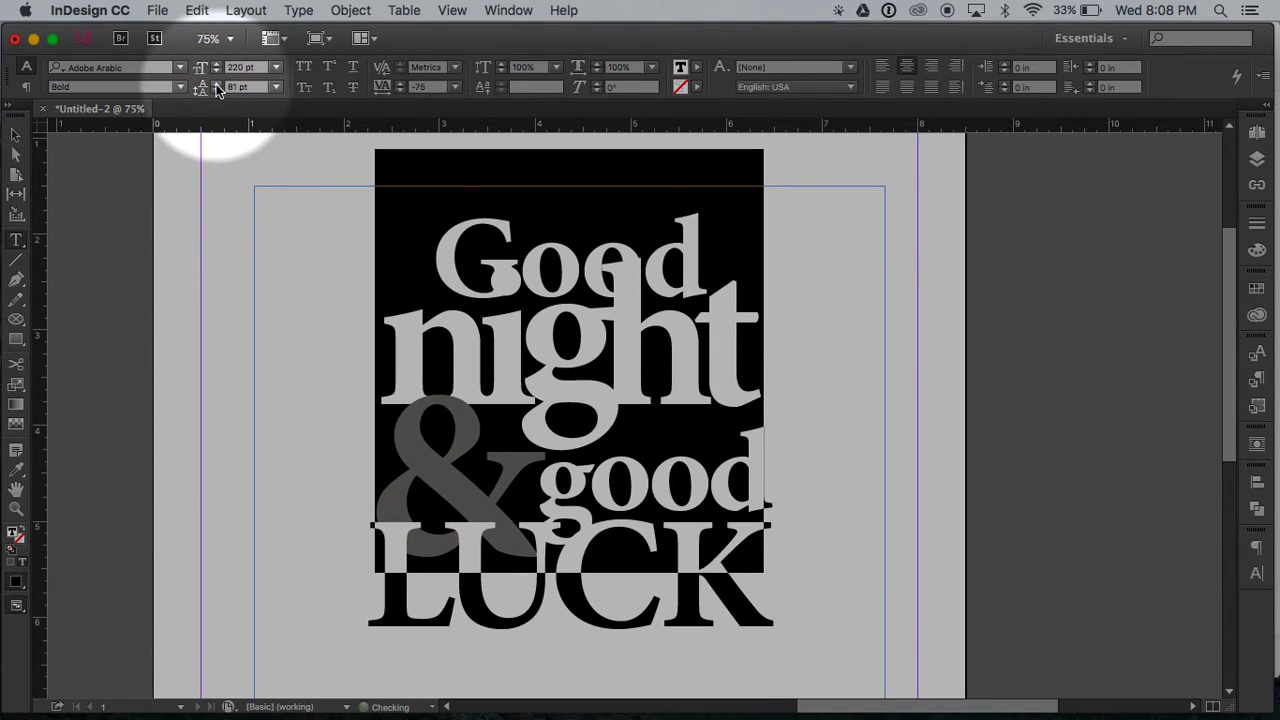
left_click(215, 82)
left_click(216, 83)
left_click(216, 88)
left_click(216, 88)
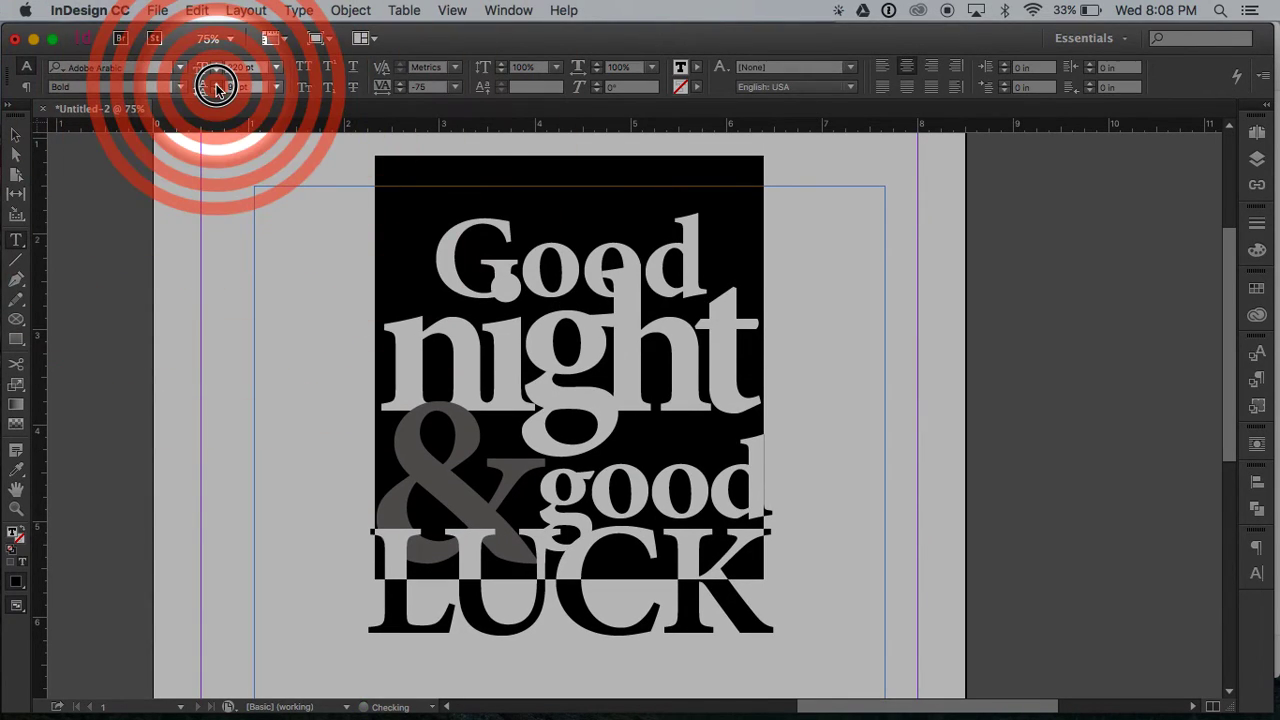
left_click(216, 88)
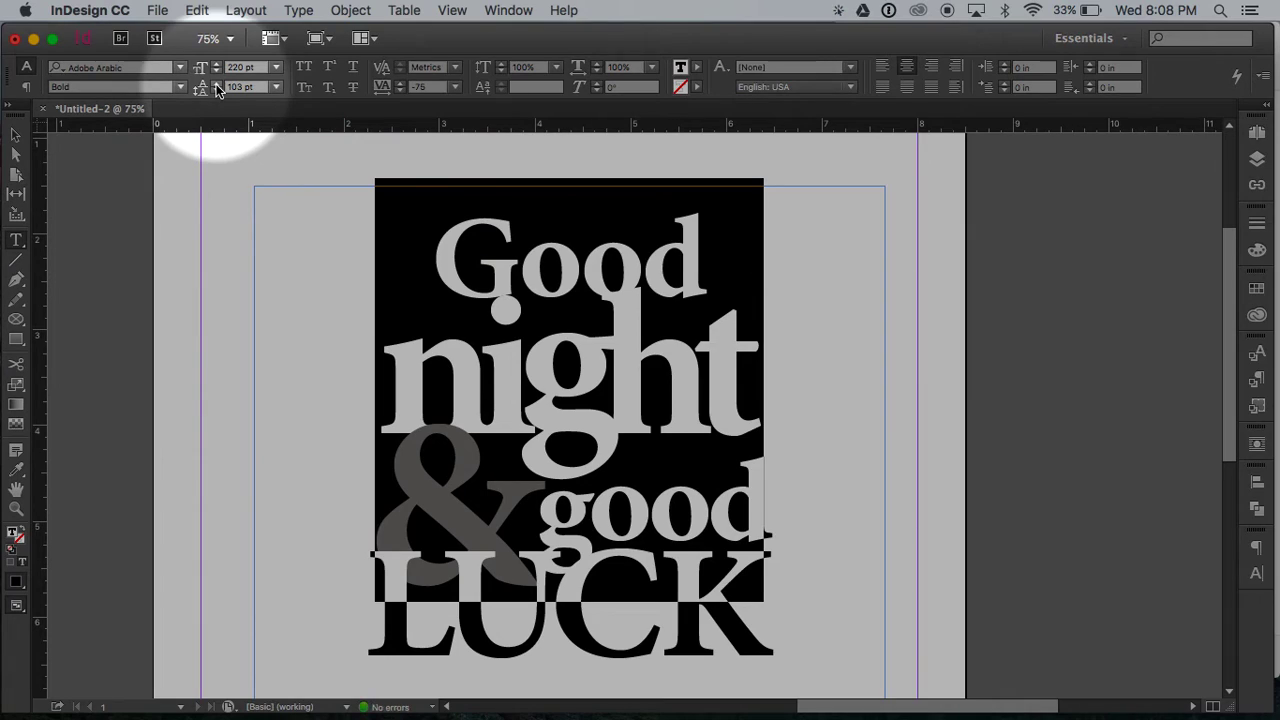
left_click(216, 88)
left_click(216, 88)
left_click(216, 88)
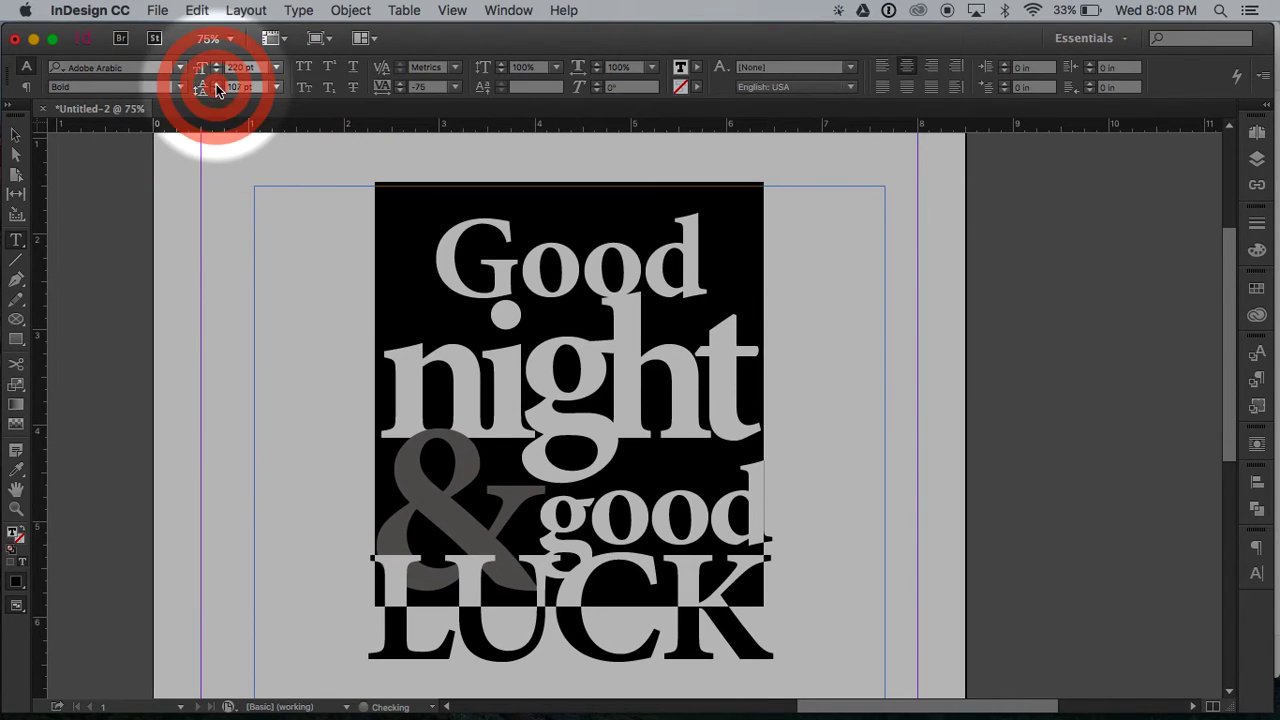
left_click(216, 88)
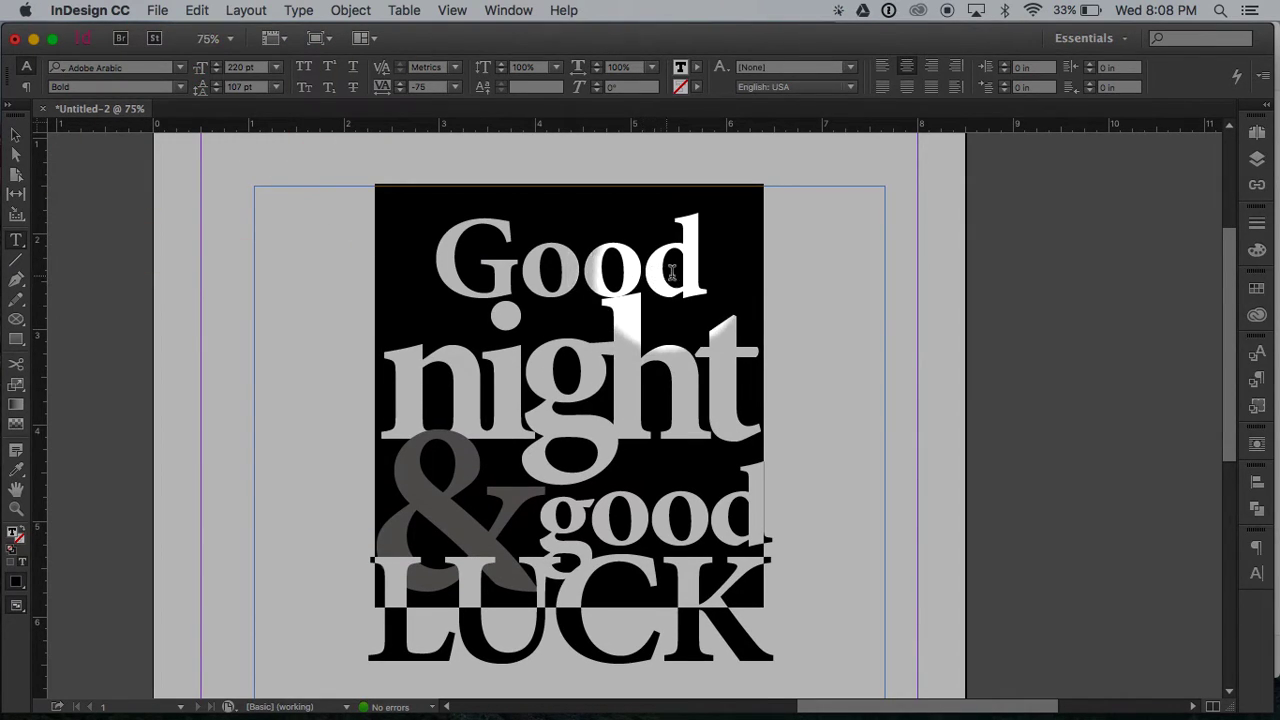
left_click(700, 388)
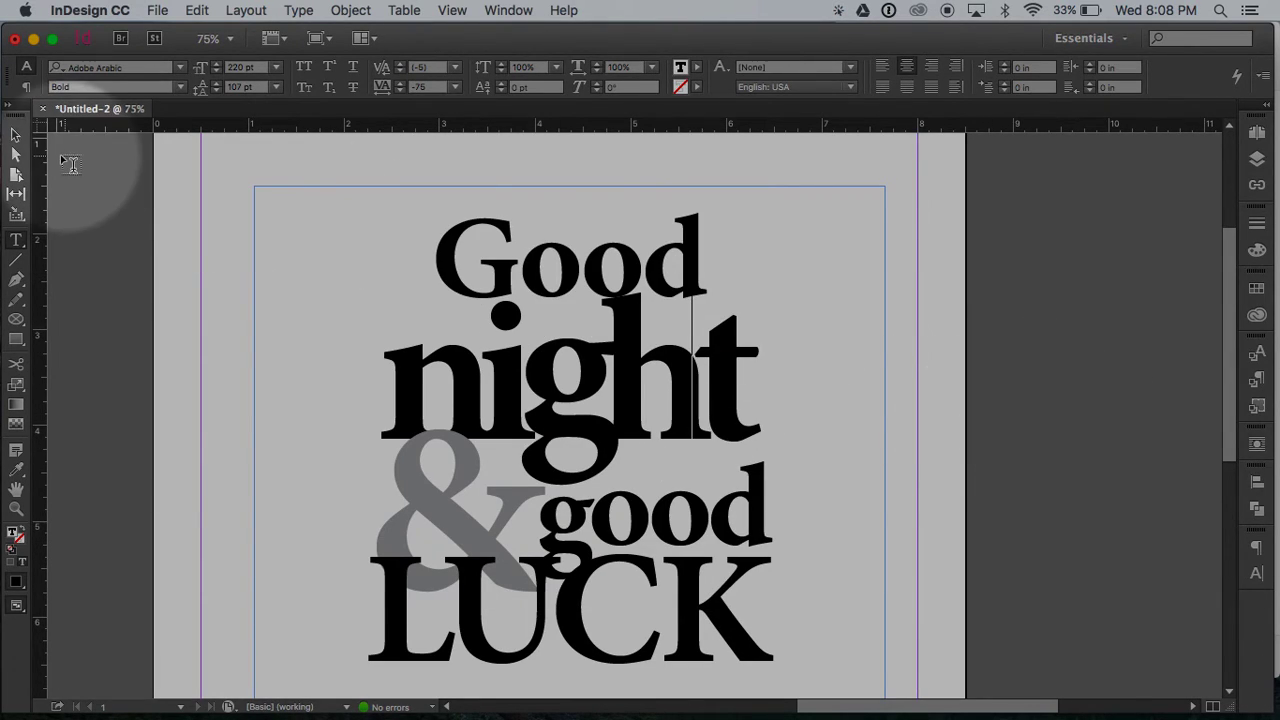
- Select 'Goo' in Good and tighten its tracking to -40
left_click(14, 135)
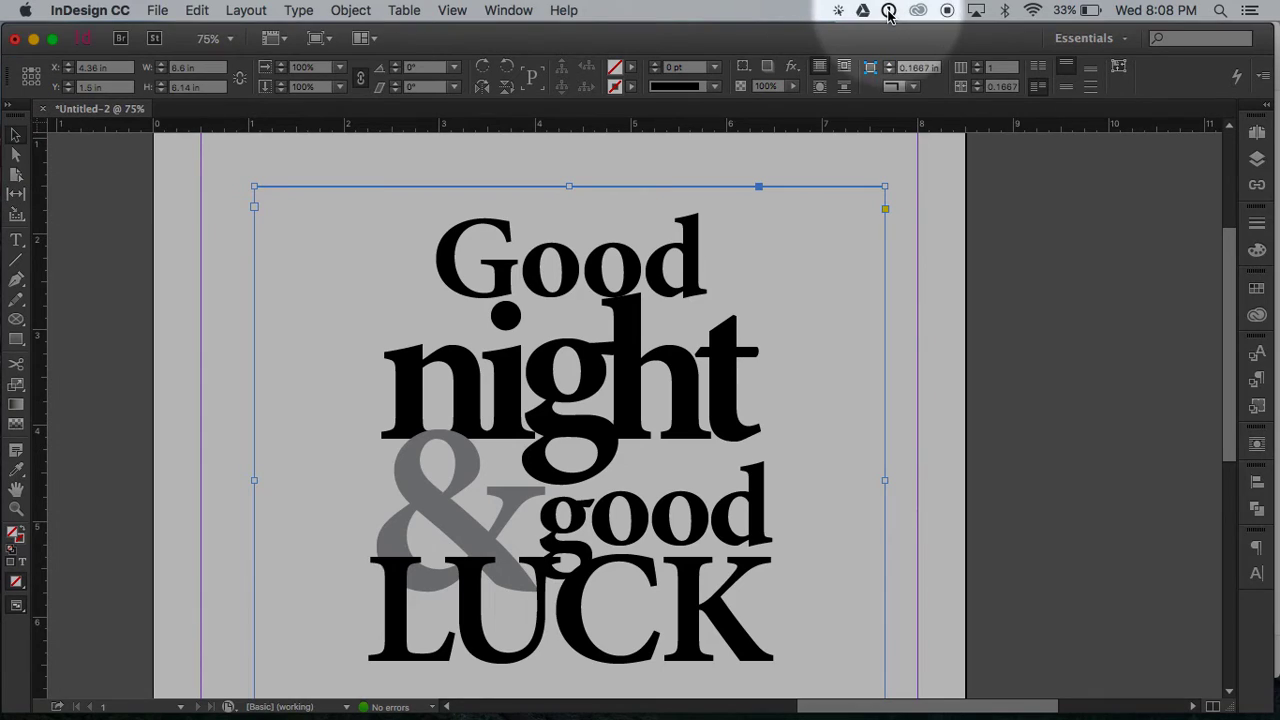
left_click(838, 10)
left_click(878, 50)
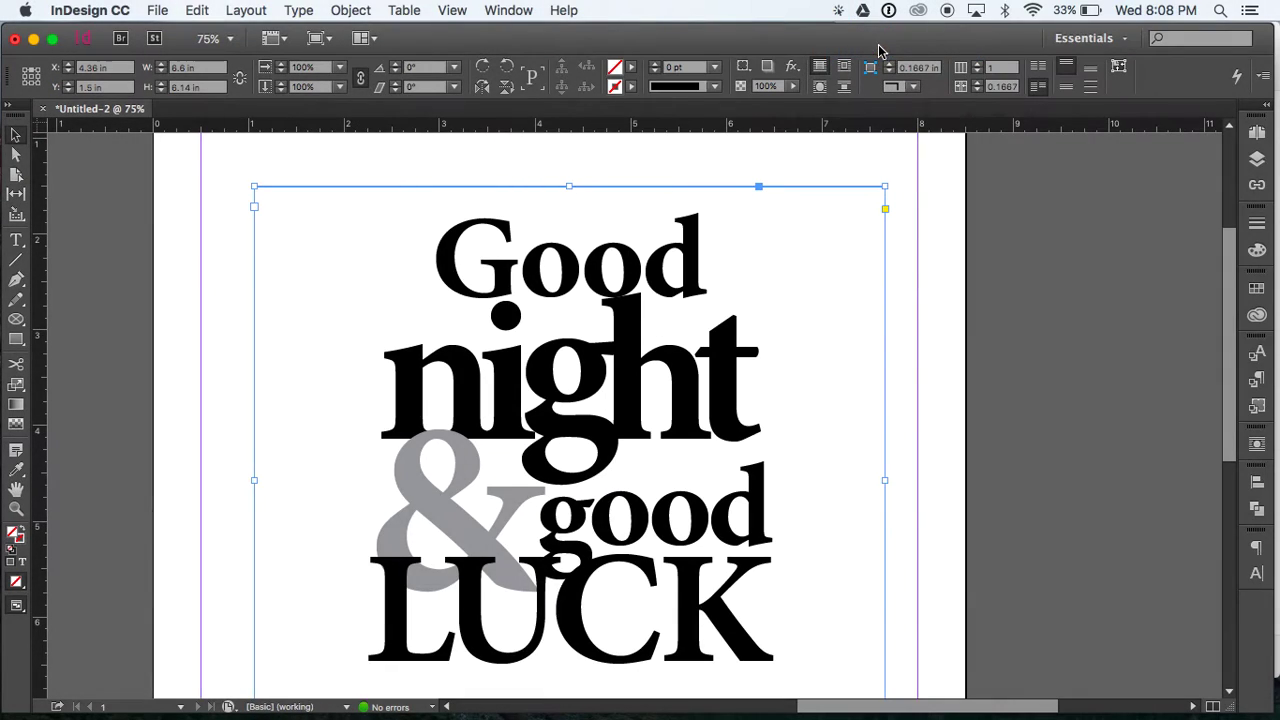
scroll(999, 386, "down", 1)
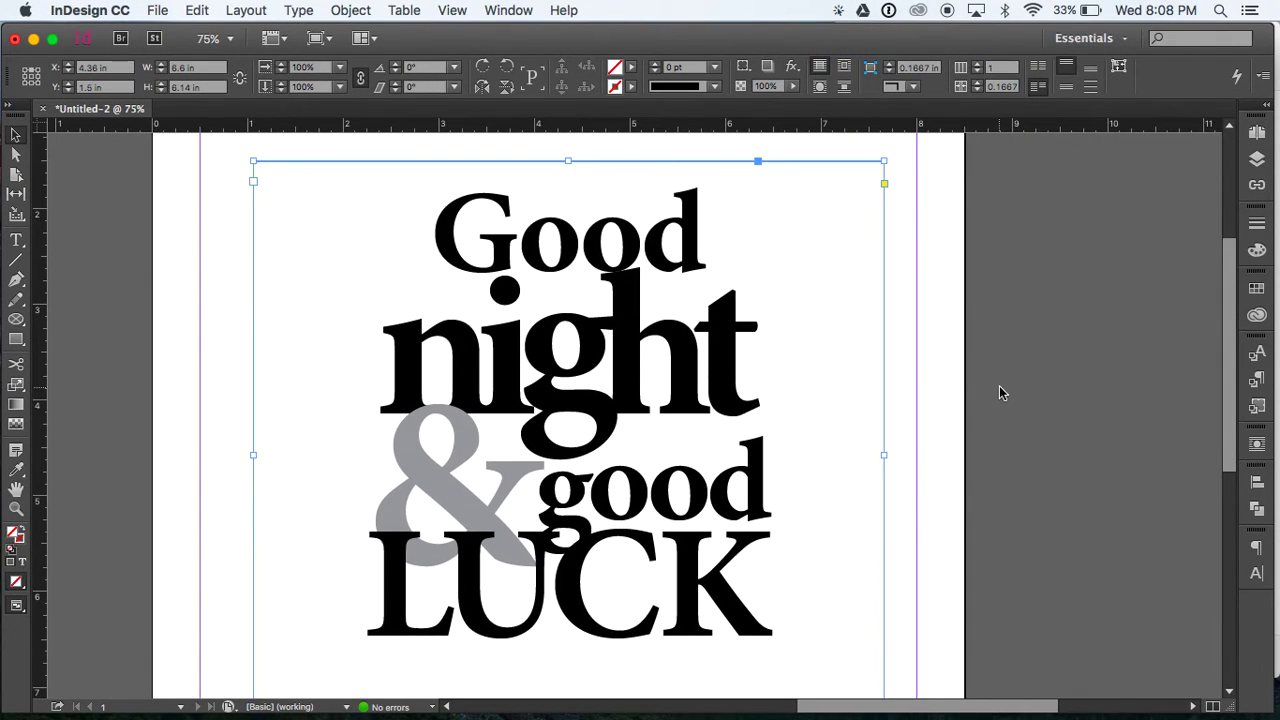
left_click(16, 240)
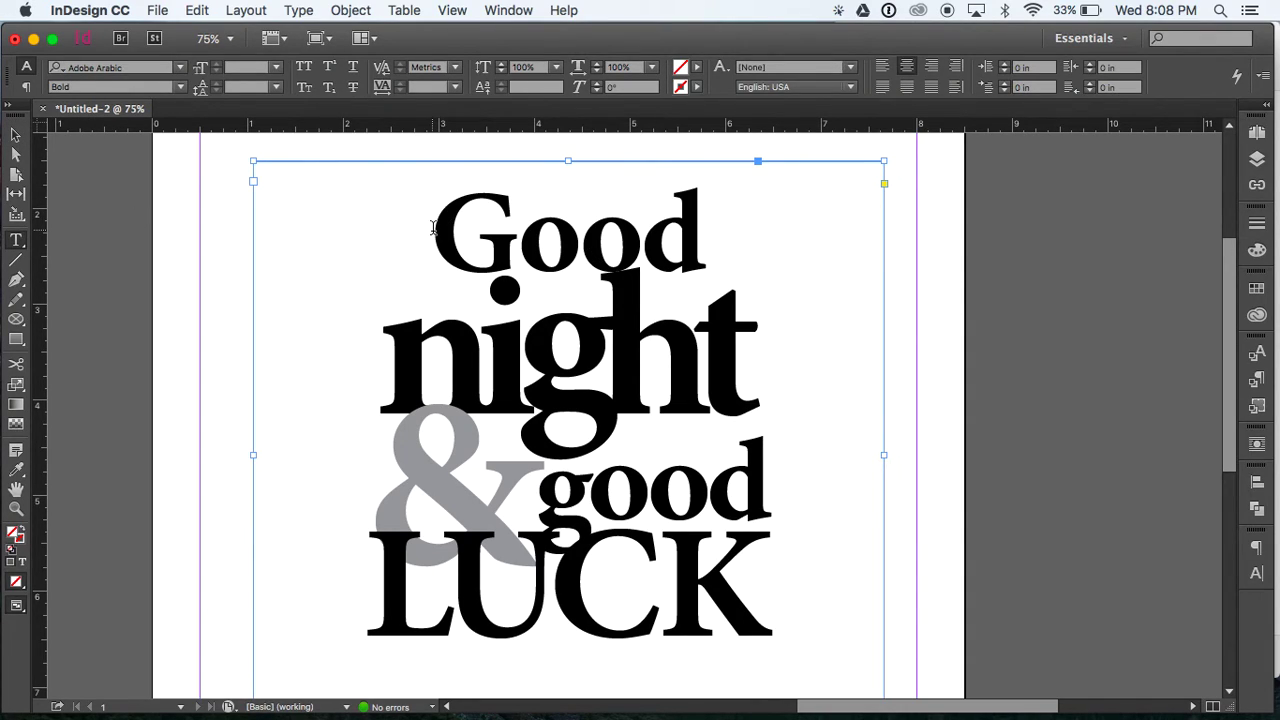
mouse_move(432, 228)
left_mouse_down()
mouse_move(594, 214)
mouse_move(645, 226)
left_mouse_up()
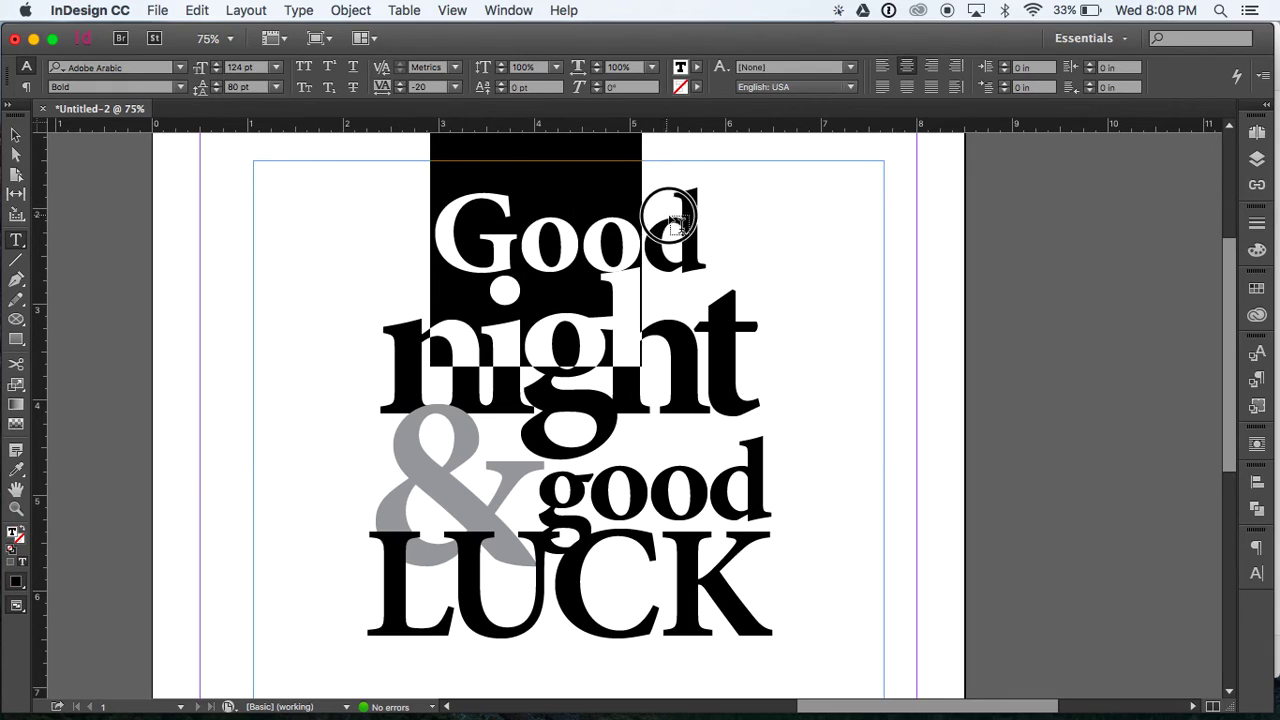
left_click(401, 91)
left_click(401, 91)
left_click(619, 301)
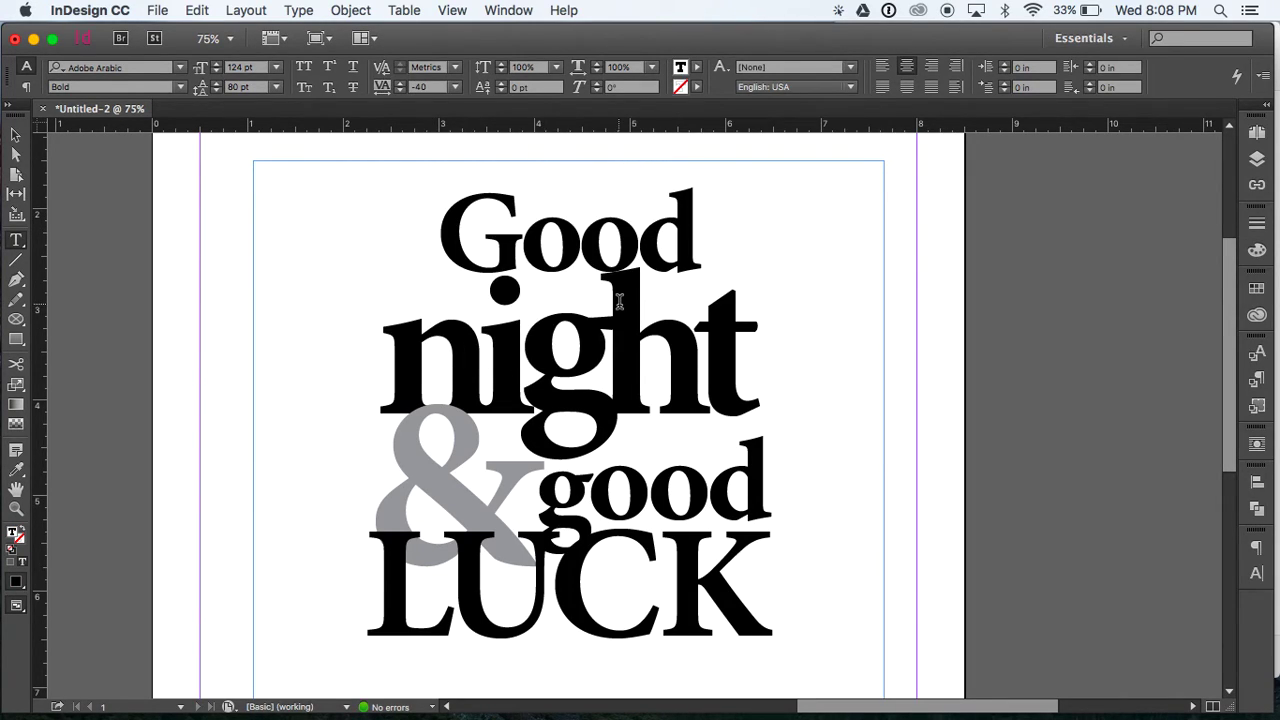
- Give the 'h' in night a -2 pt baseline shift
left_click(619, 301)
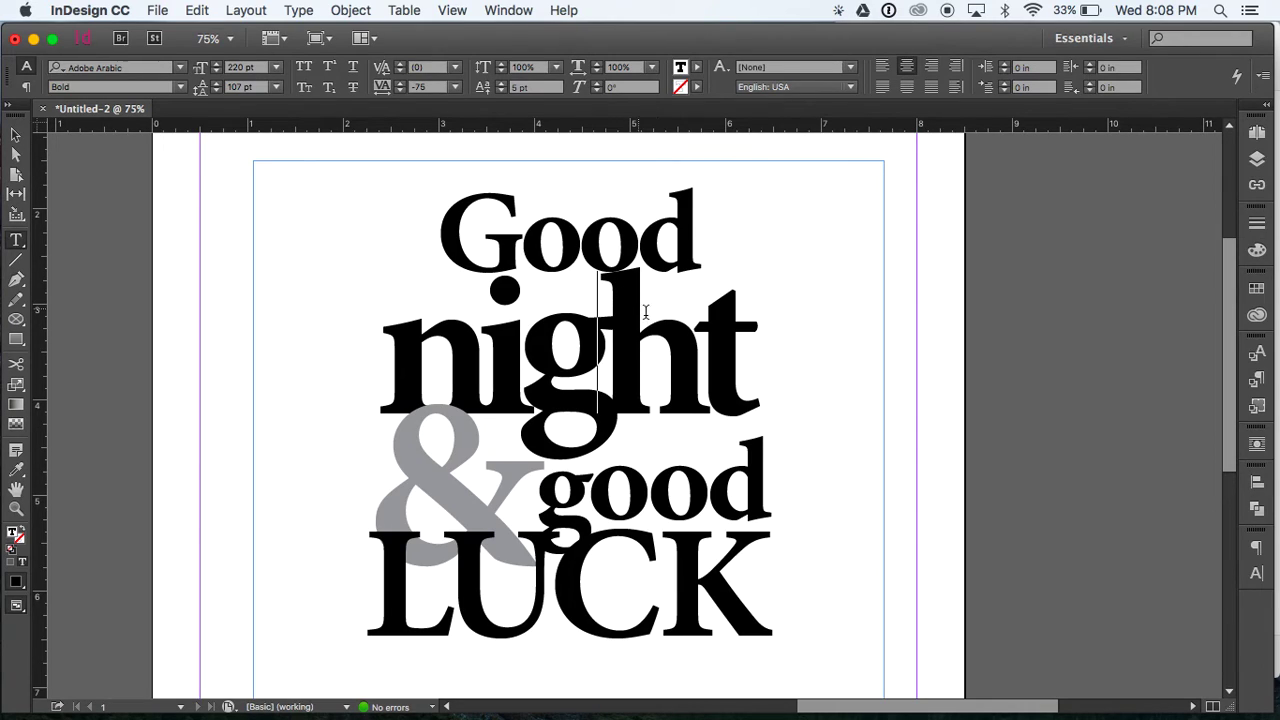
left_click_drag(700, 370, 623, 366)
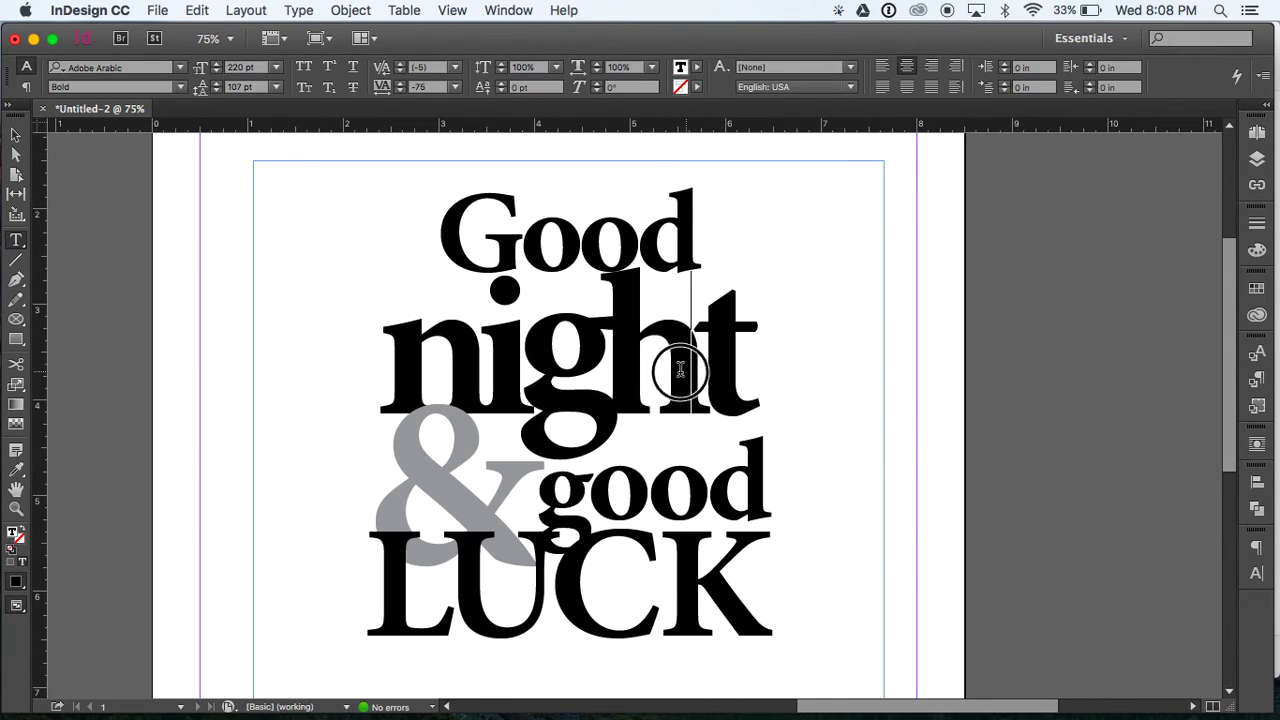
left_click(503, 90)
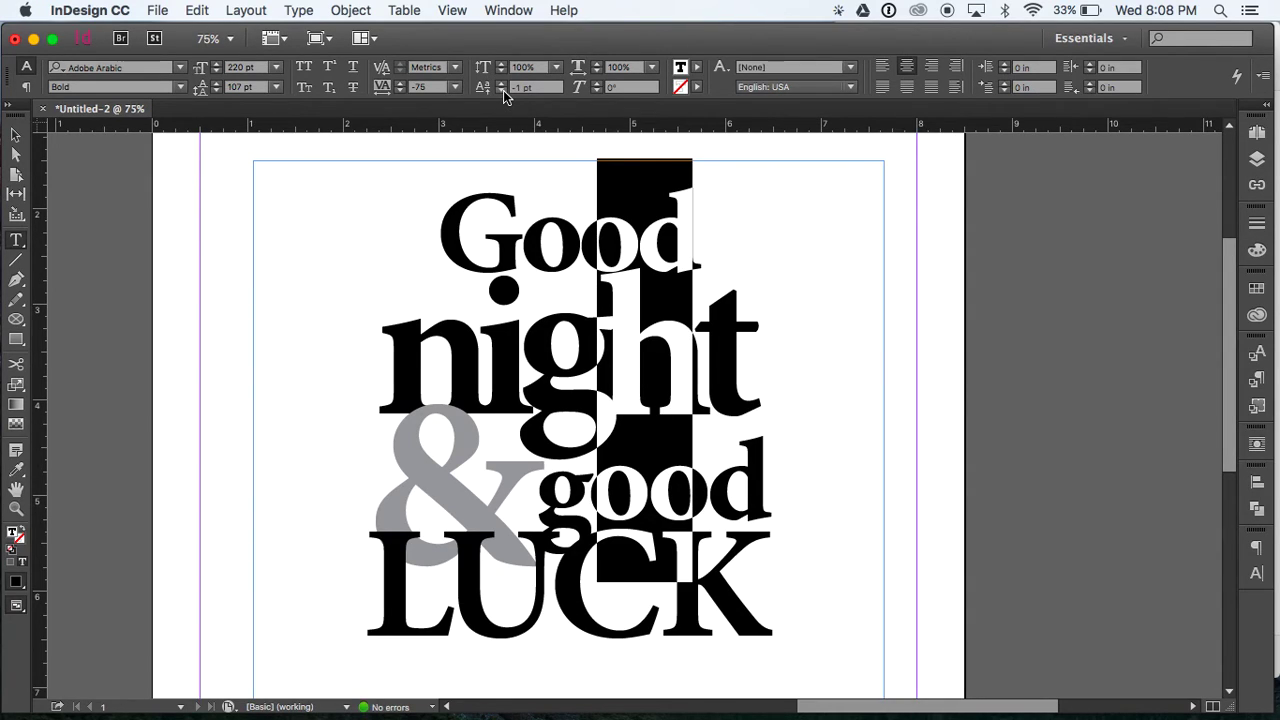
left_click(503, 90)
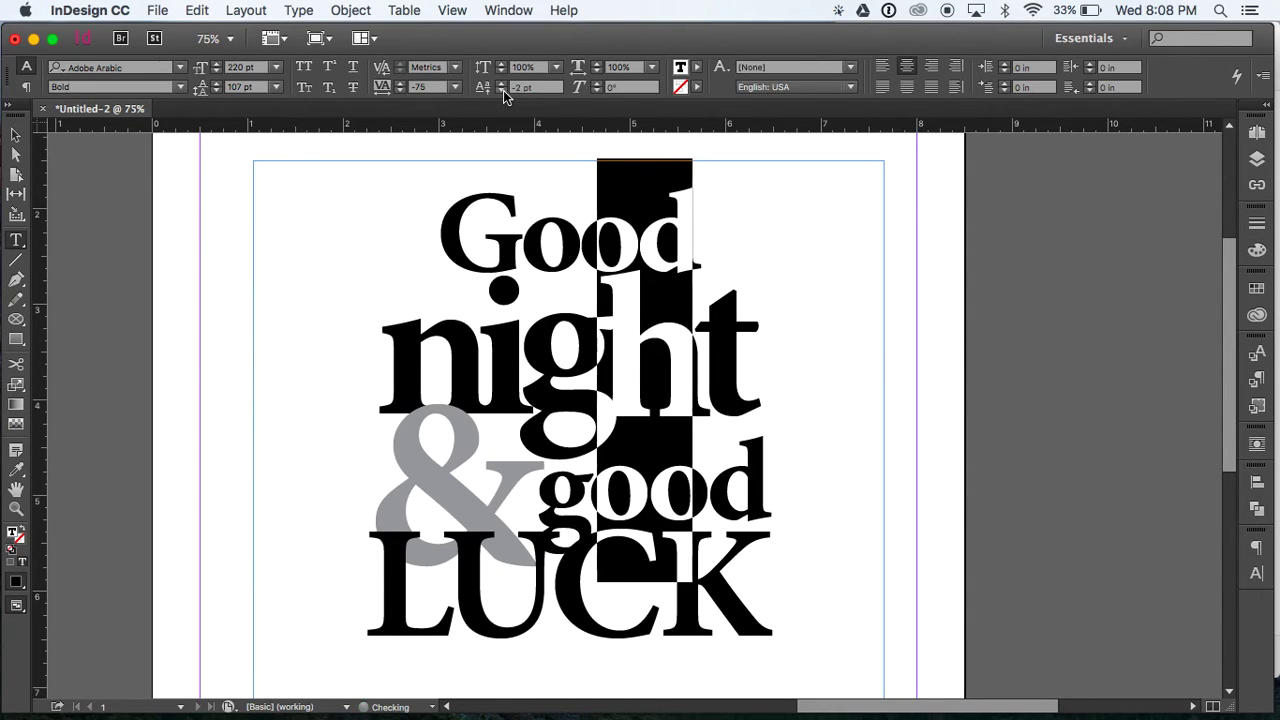
left_click(622, 326)
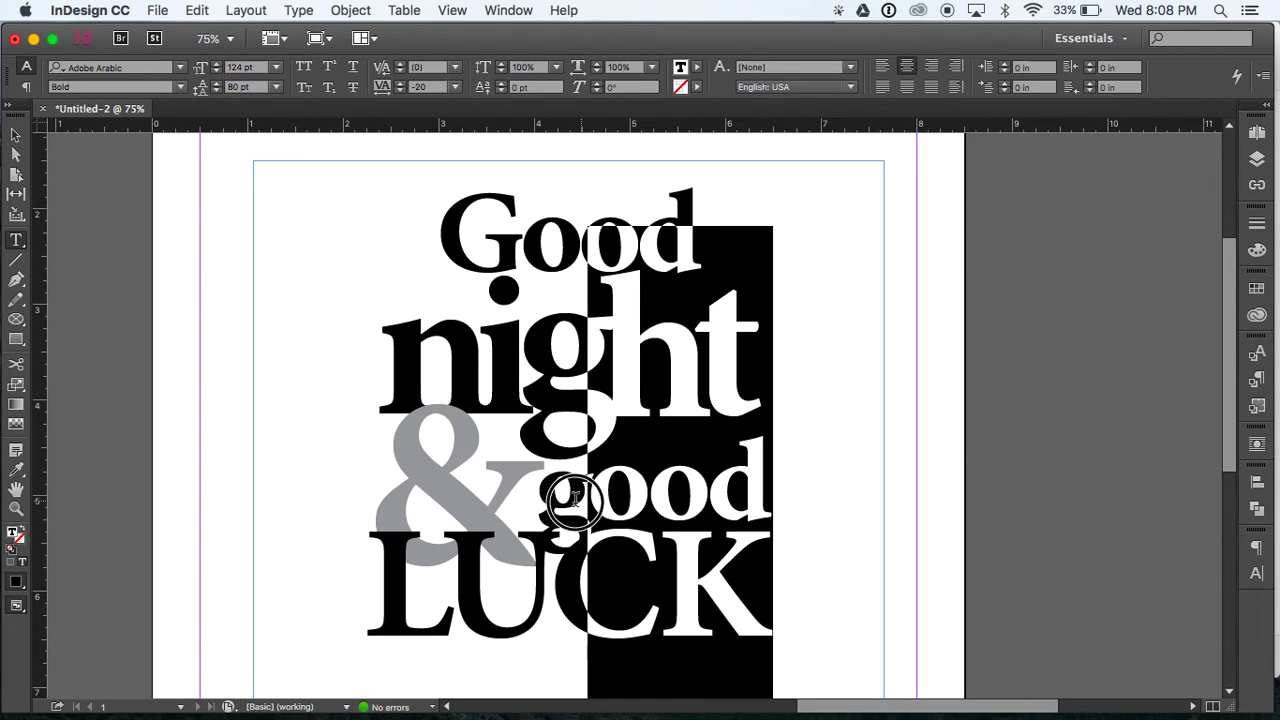
- Select the word good and reduce its leading to 73 pt
left_click(584, 213)
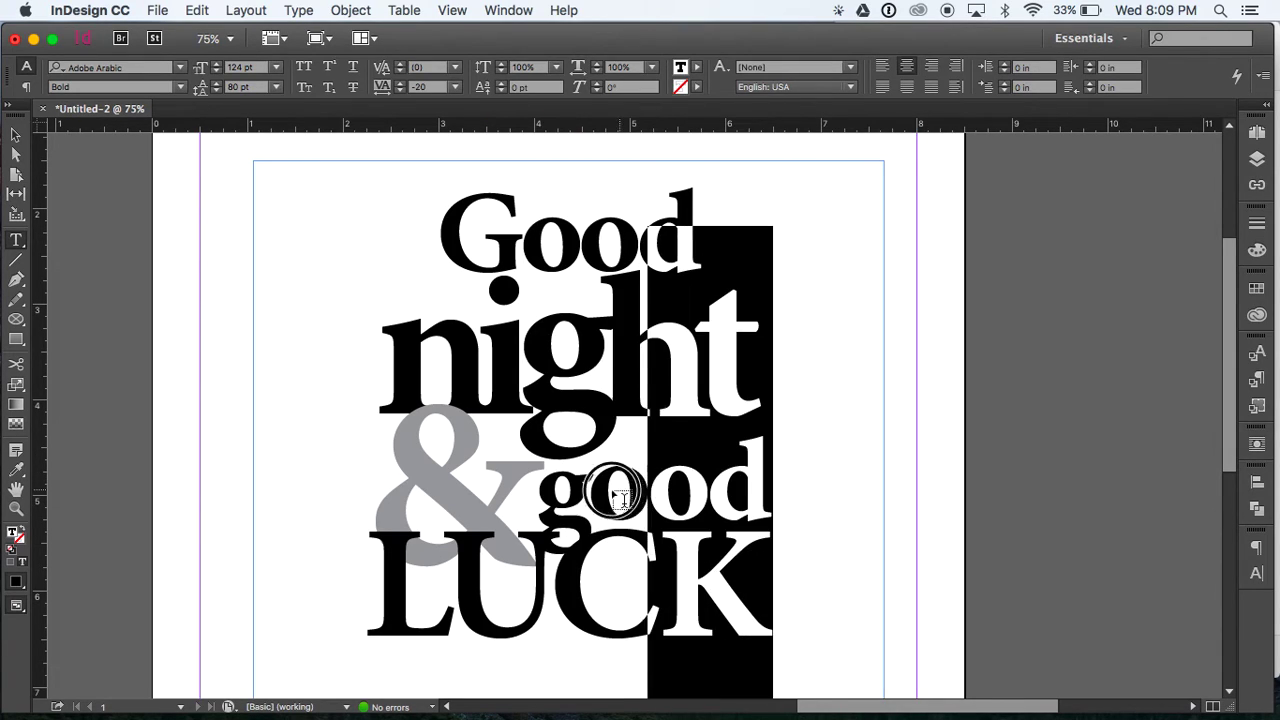
left_click(558, 491)
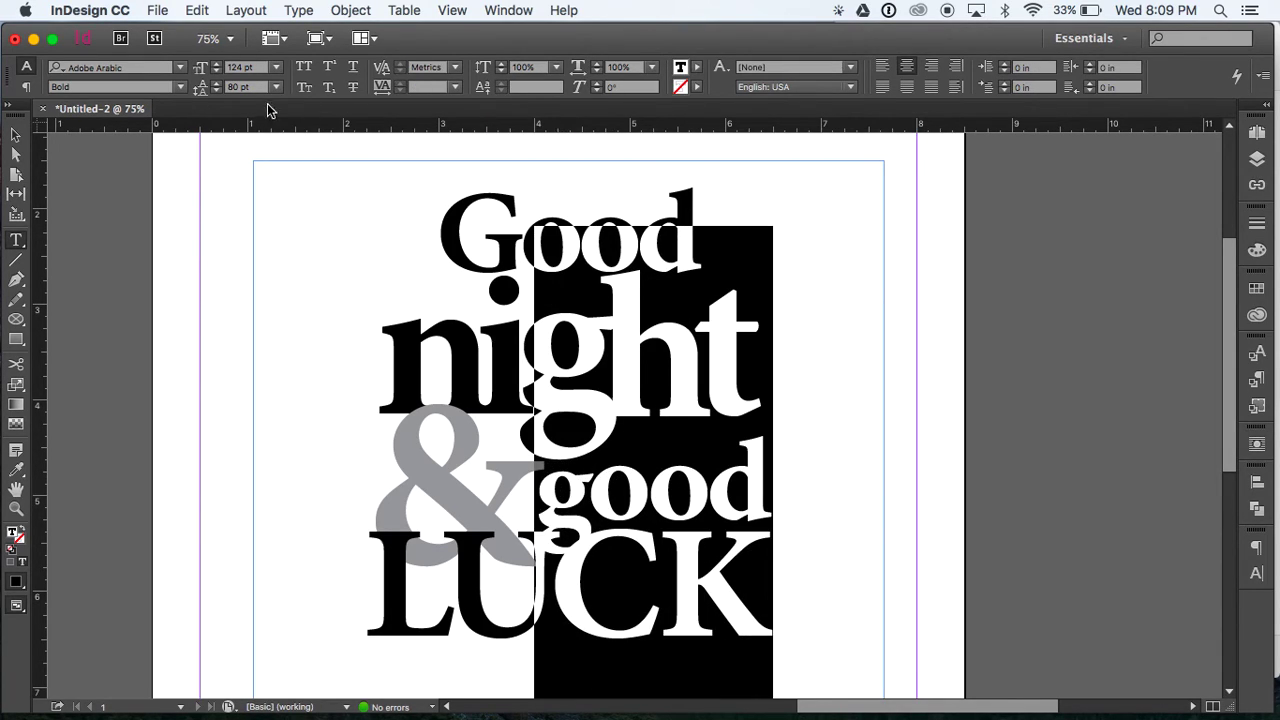
left_click(216, 84)
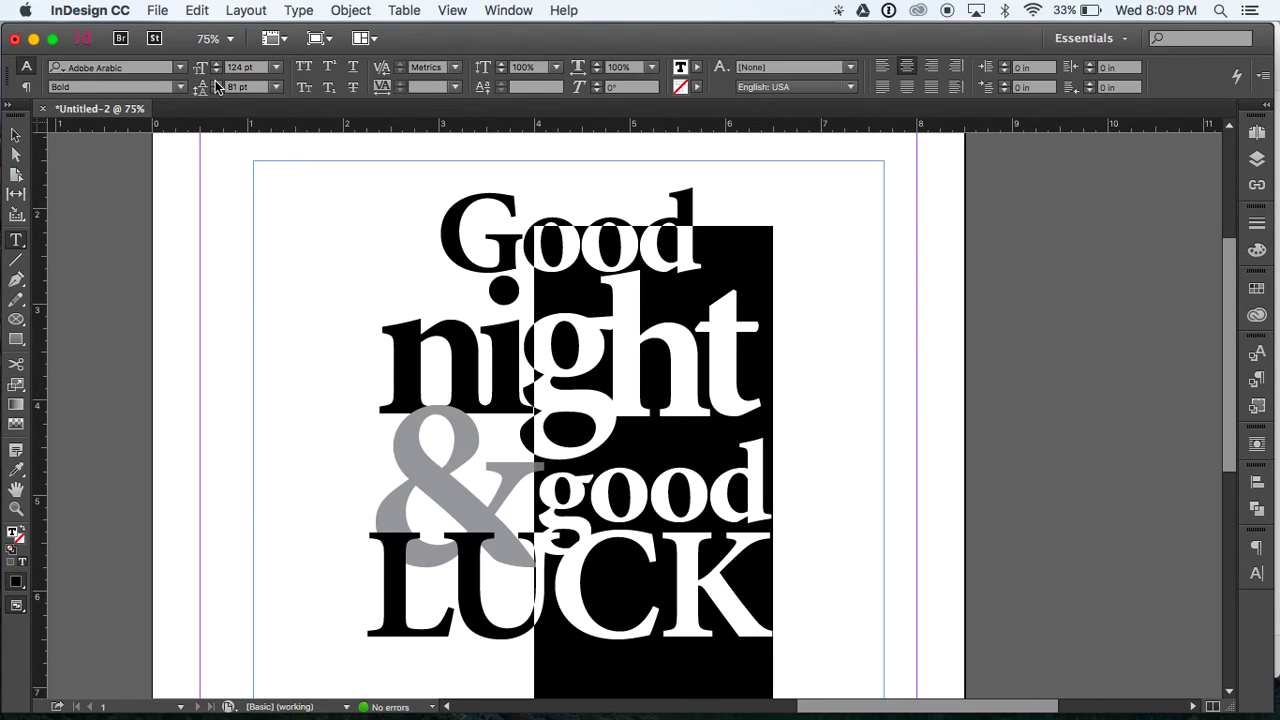
left_click(217, 91)
left_click(217, 91)
left_click(217, 91)
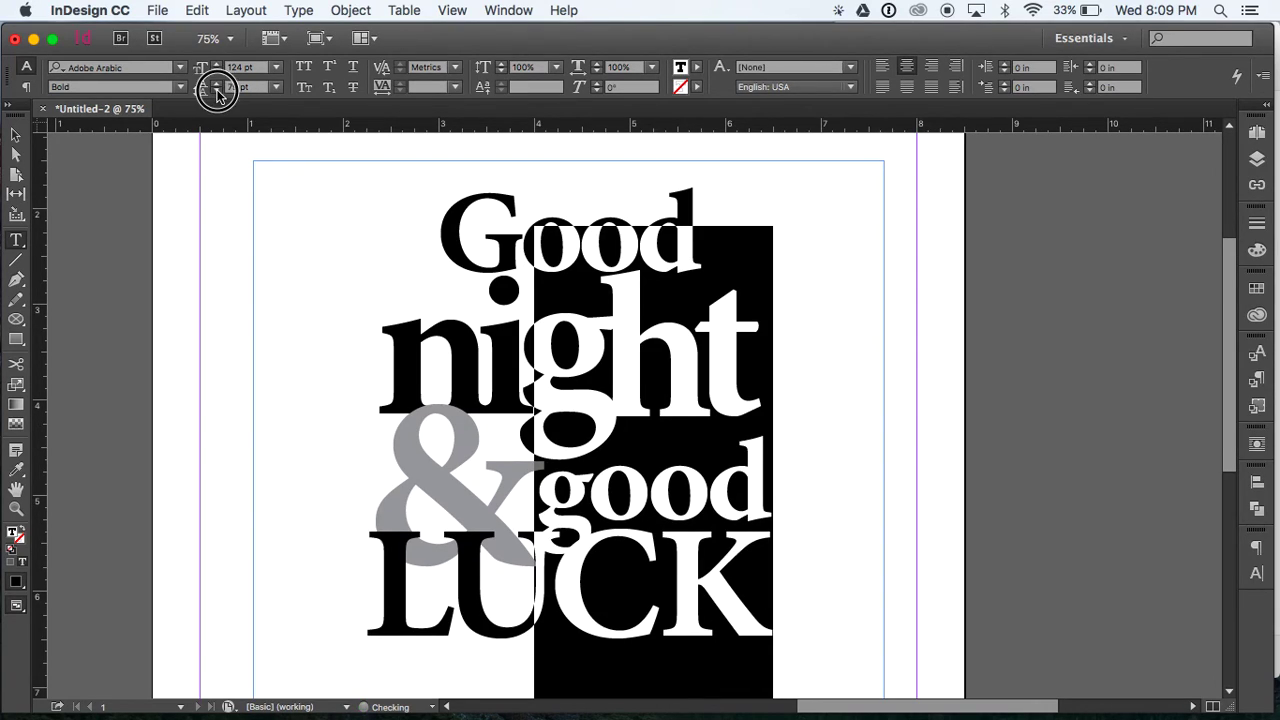
left_click(217, 91)
left_click(217, 91)
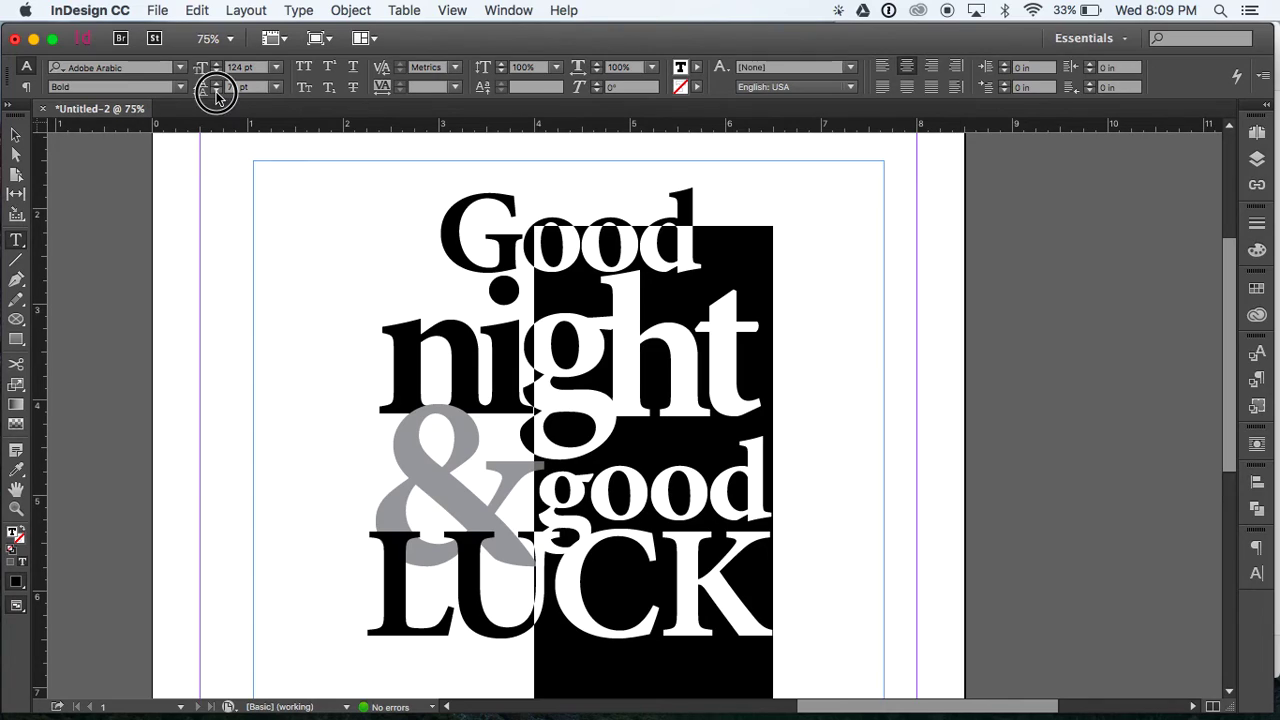
left_click(217, 91)
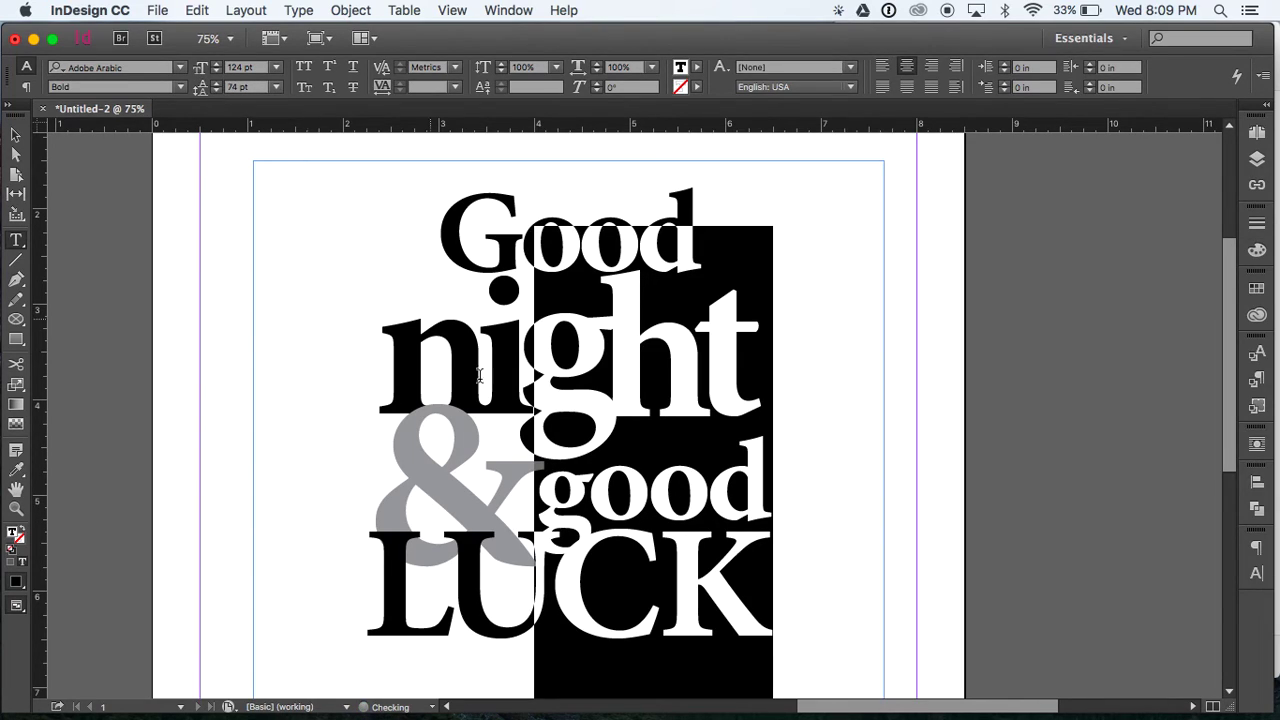
left_click(217, 91)
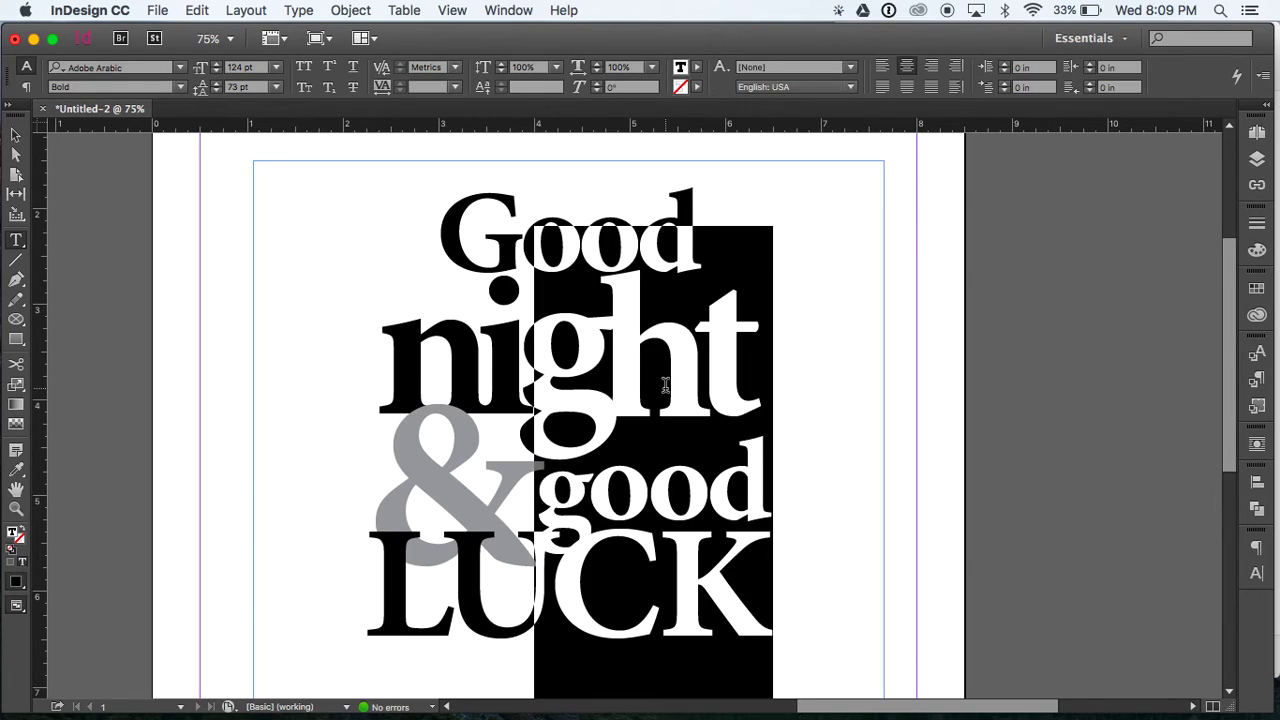
- Raise good with a 3 pt baseline shift and set its tracking to -25
left_click(534, 88)
type("3")
key("Return")
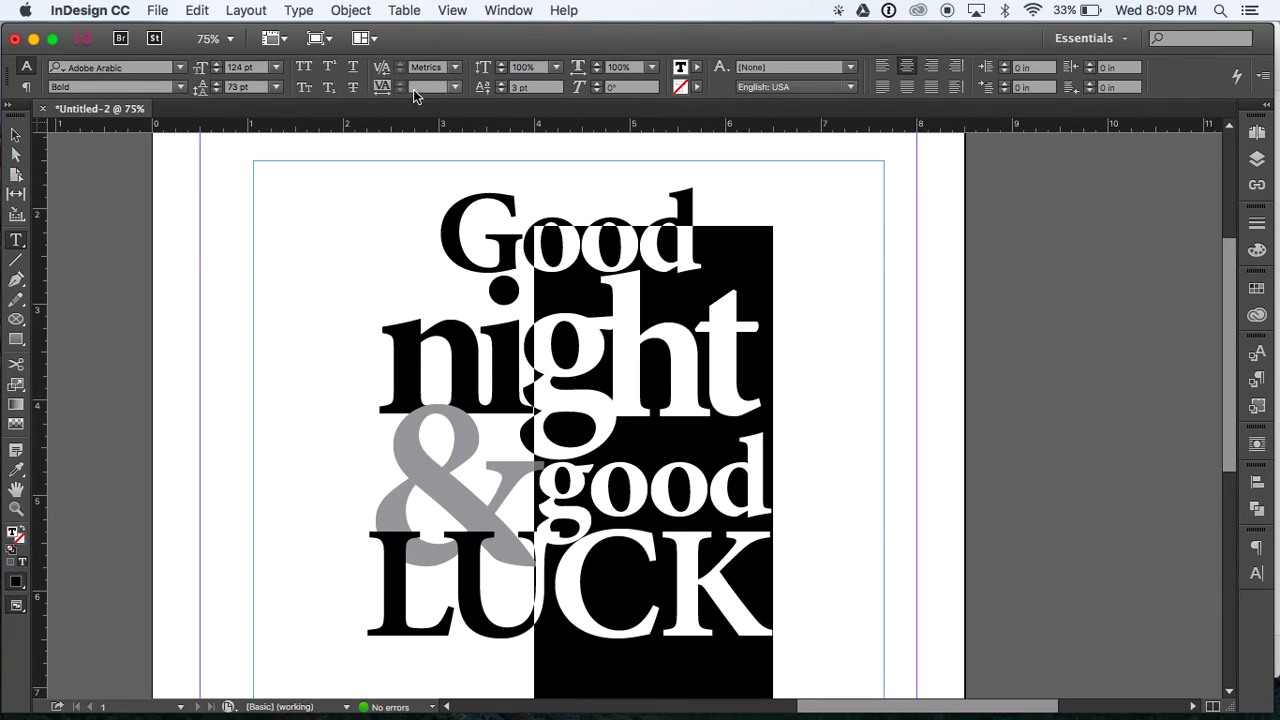
left_click(456, 93)
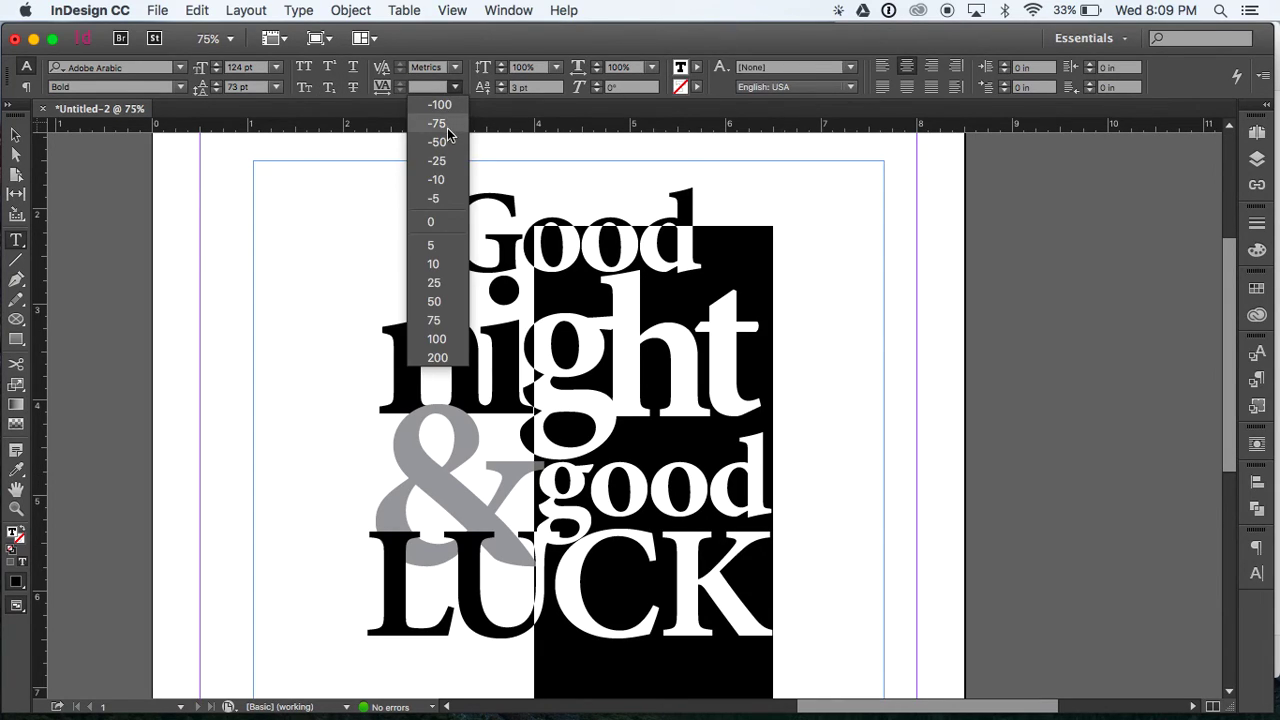
left_click(445, 163)
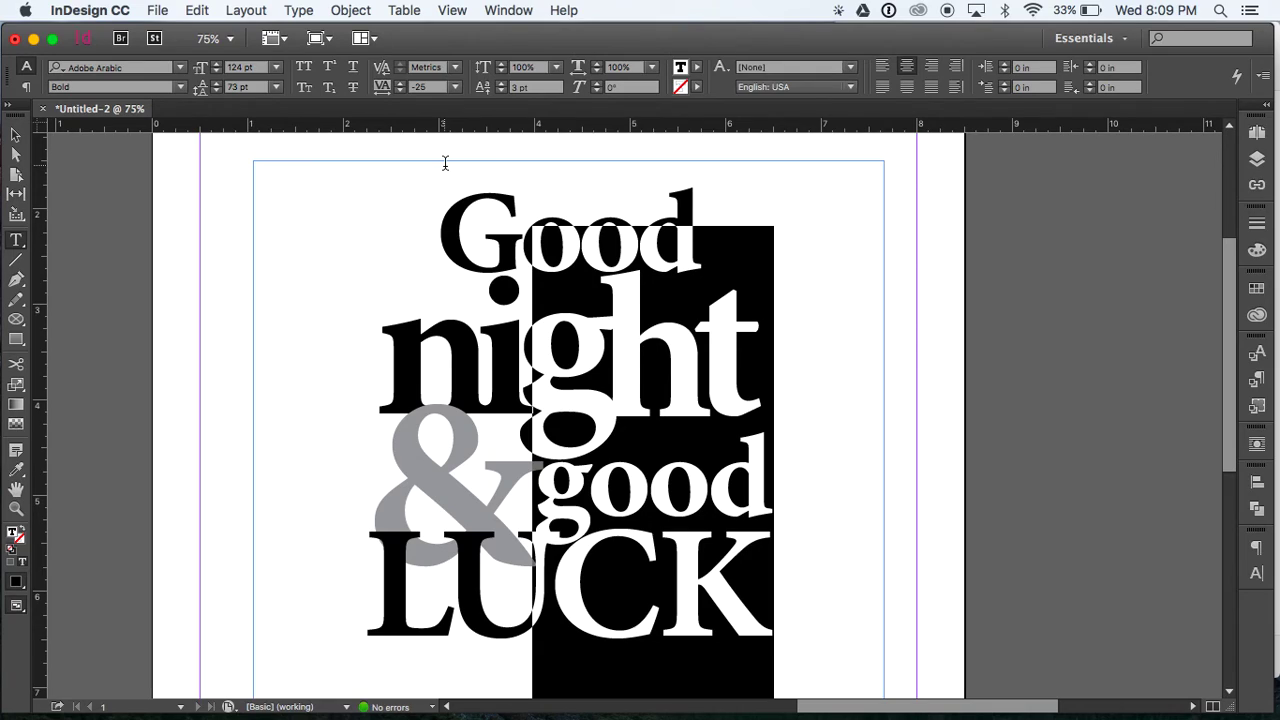
left_click(586, 478)
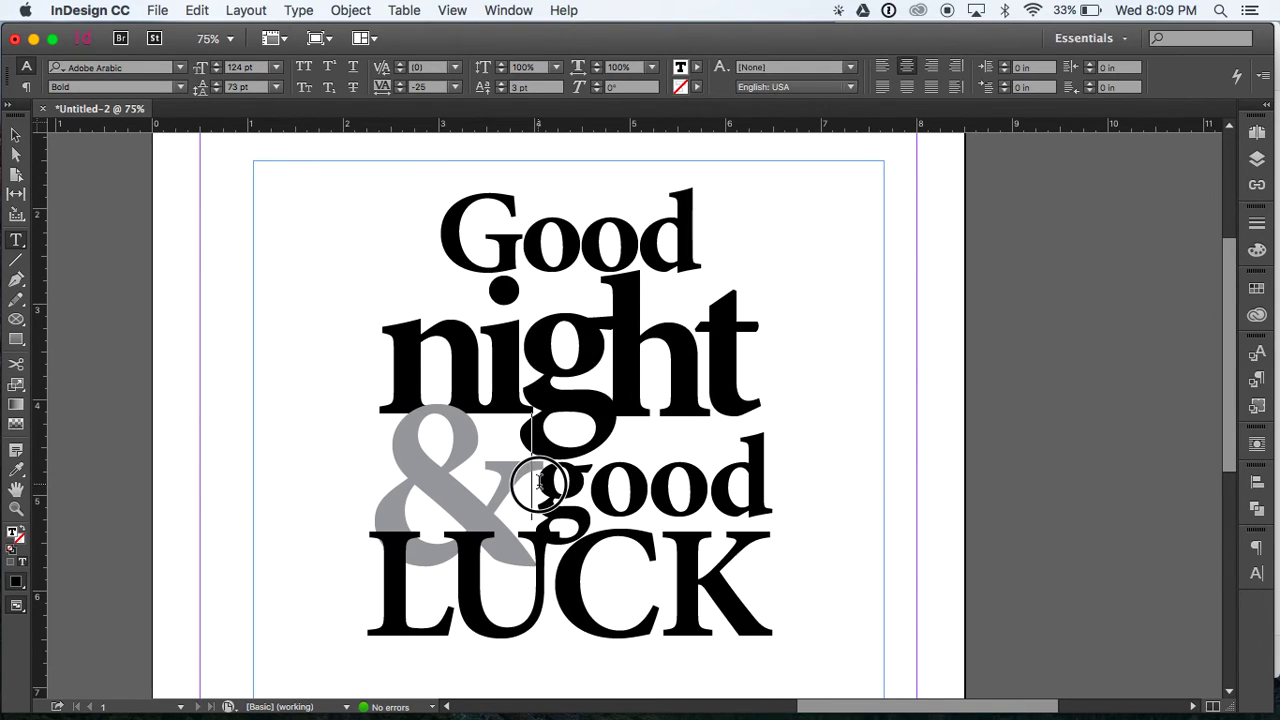
- Select the large ampersand line and settle its tracking at -90
left_click_drag(587, 478, 378, 472)
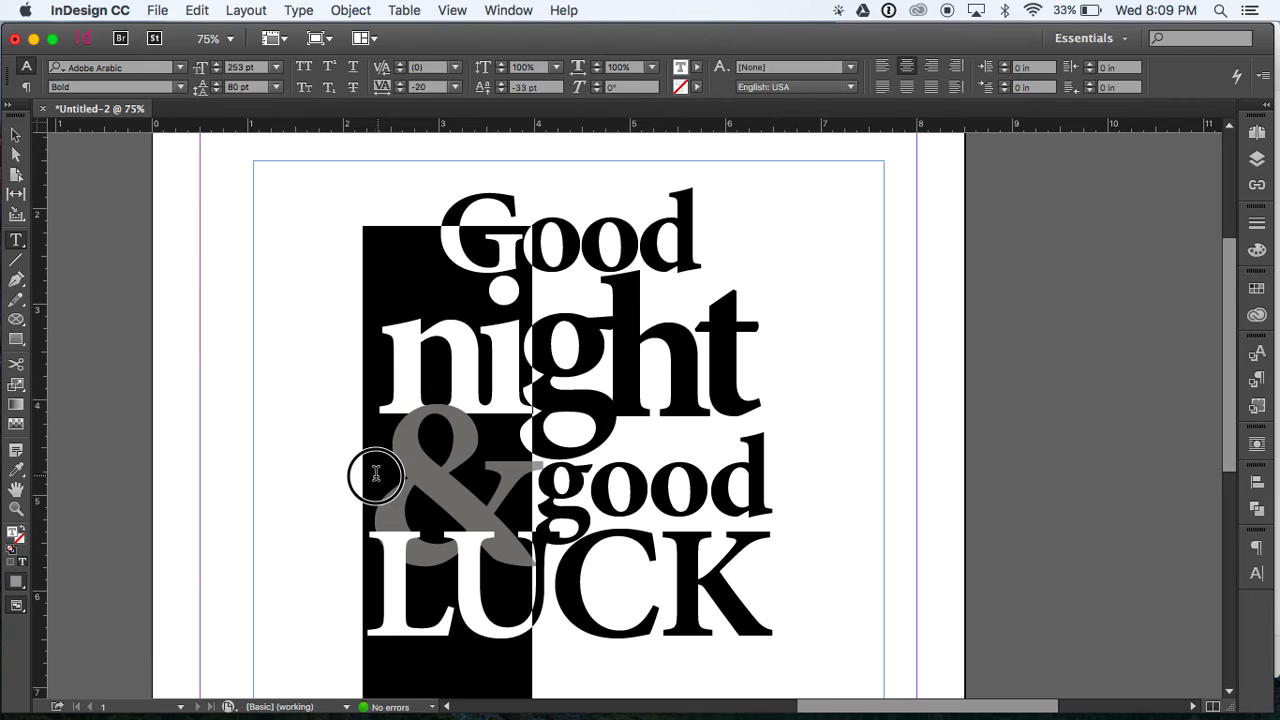
left_click(400, 92)
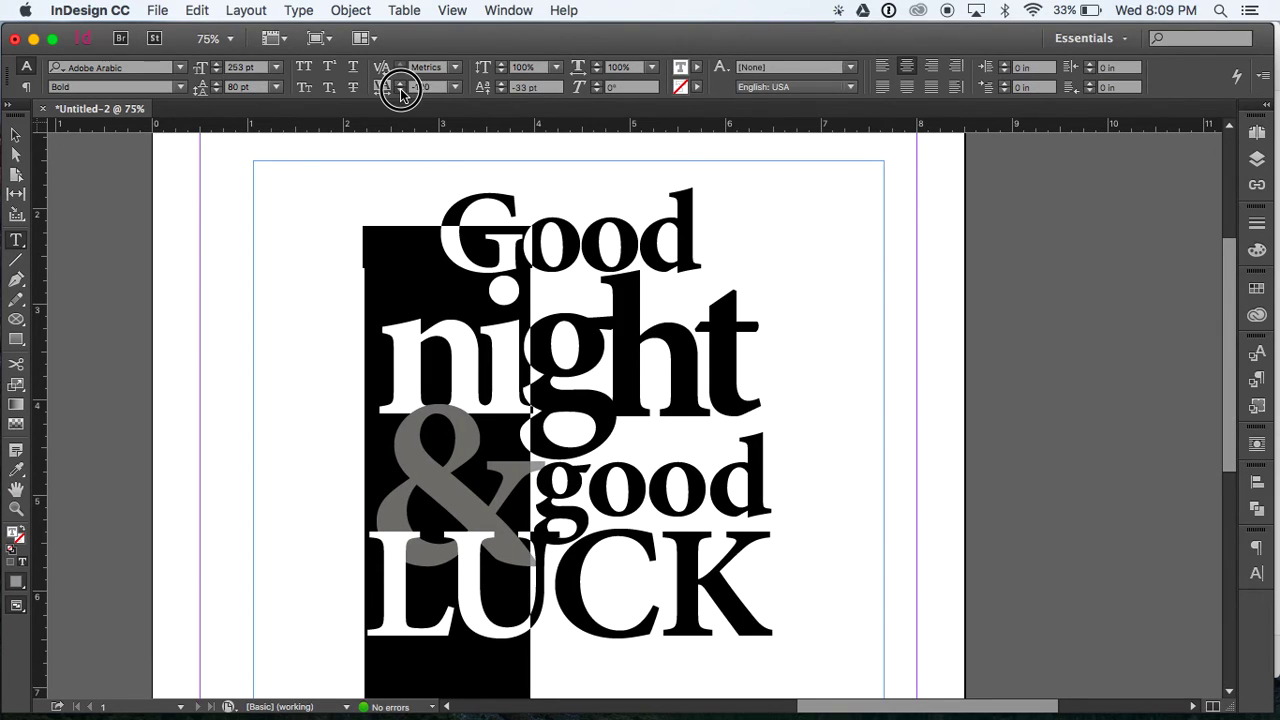
left_click(400, 92)
left_click(400, 90)
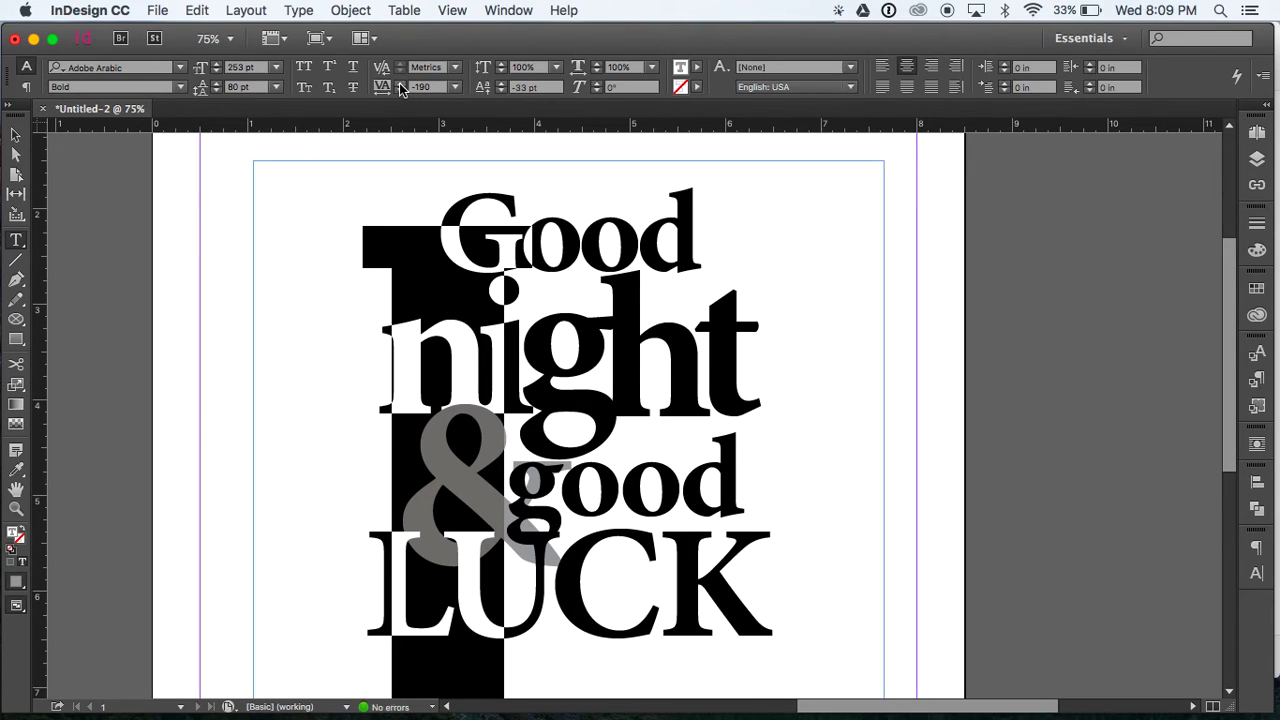
left_click(400, 84)
left_click(400, 84)
left_click(400, 84)
left_click(400, 84)
left_click(400, 84)
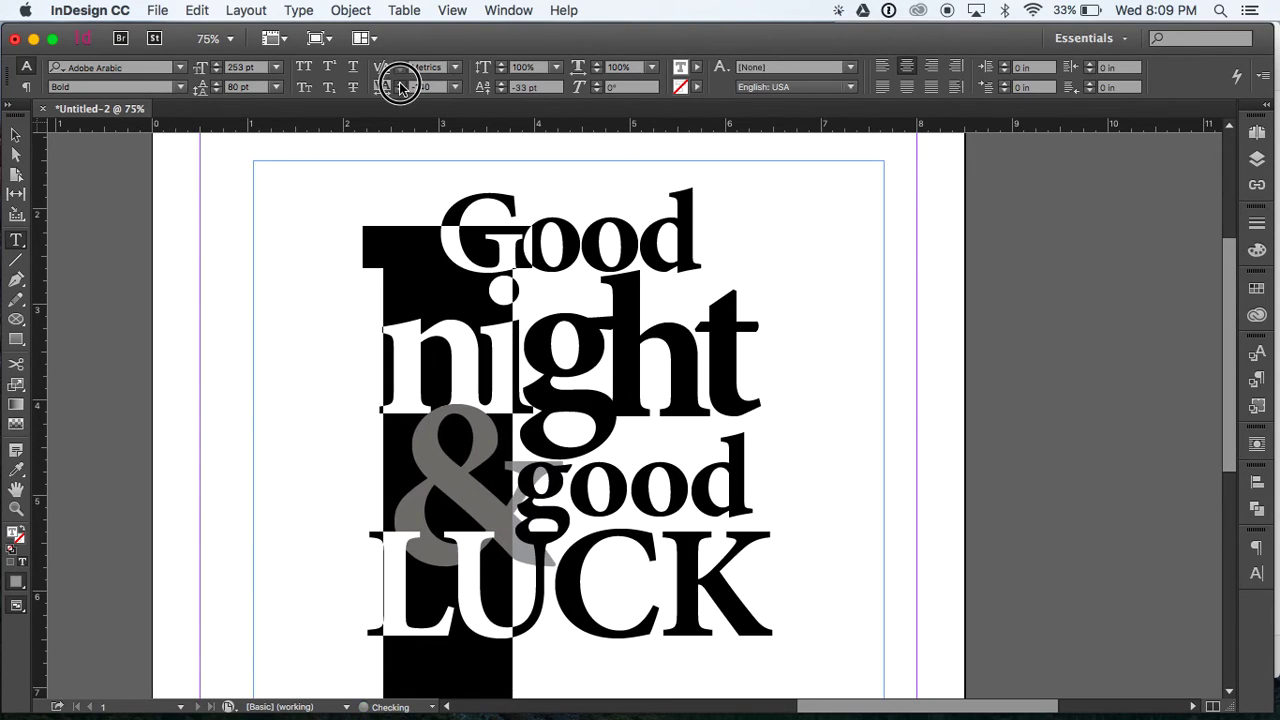
left_click(400, 84)
left_click(400, 84)
left_click(400, 84)
left_click(400, 84)
left_click(400, 85)
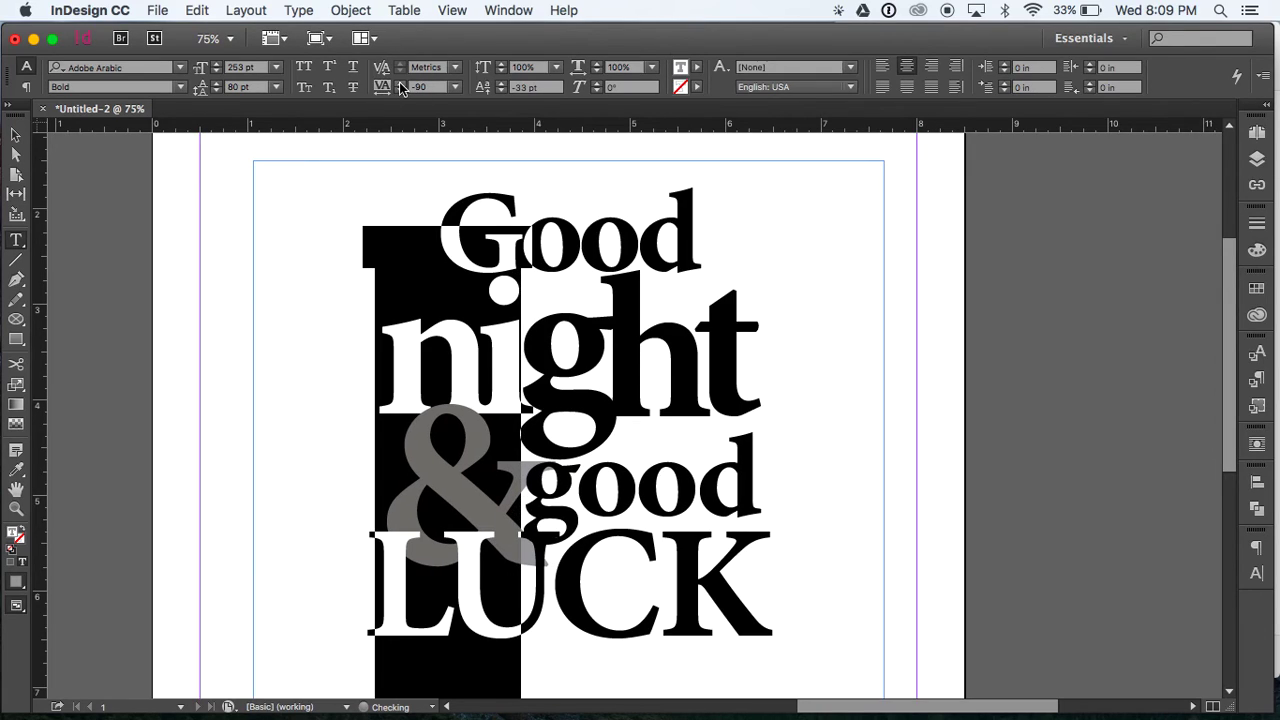
left_click(654, 445)
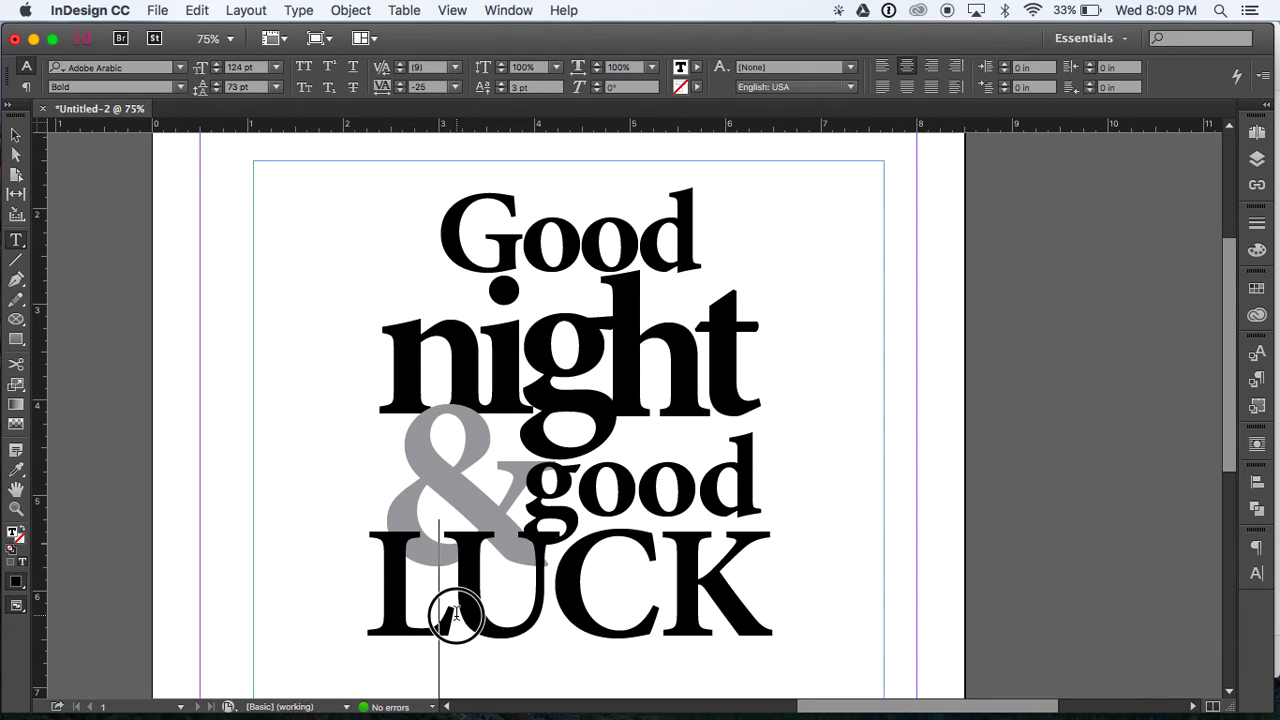
- Track LUCK's letters: L to -70, U and C to -50, then U to -90
left_click_drag(443, 610, 380, 600)
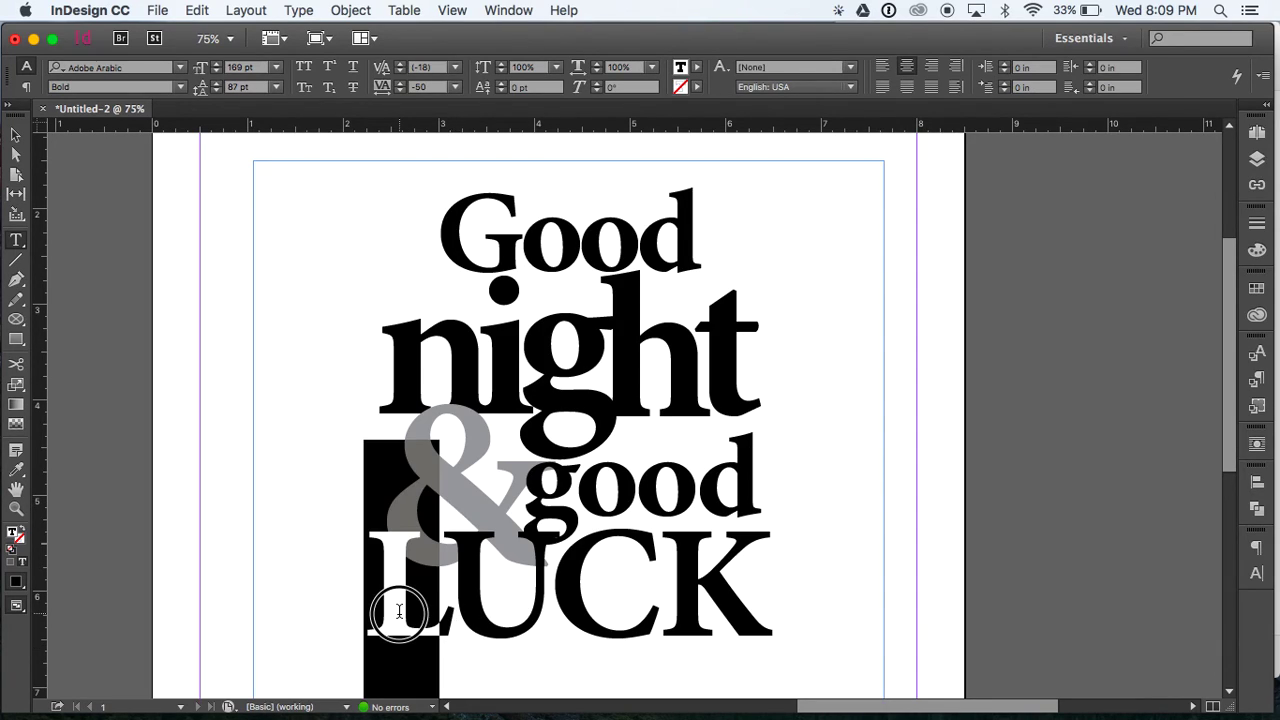
left_click(399, 91)
left_click(399, 91)
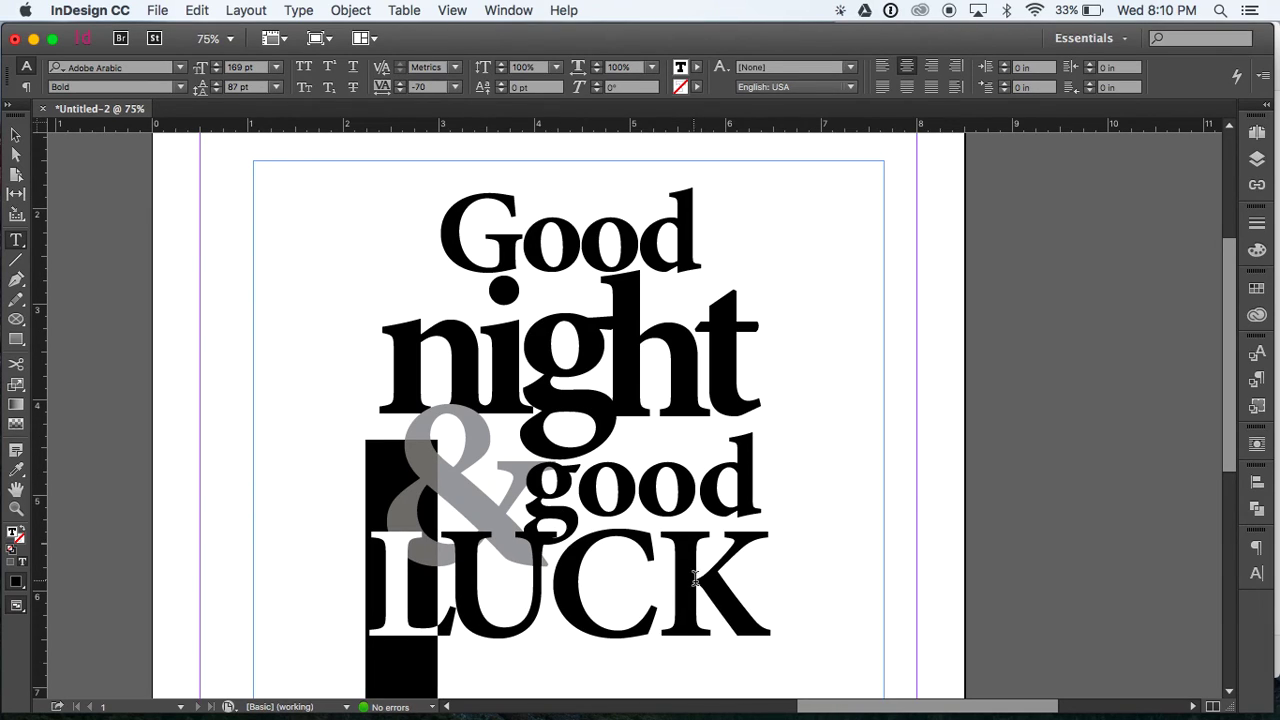
left_click_drag(652, 584, 478, 588)
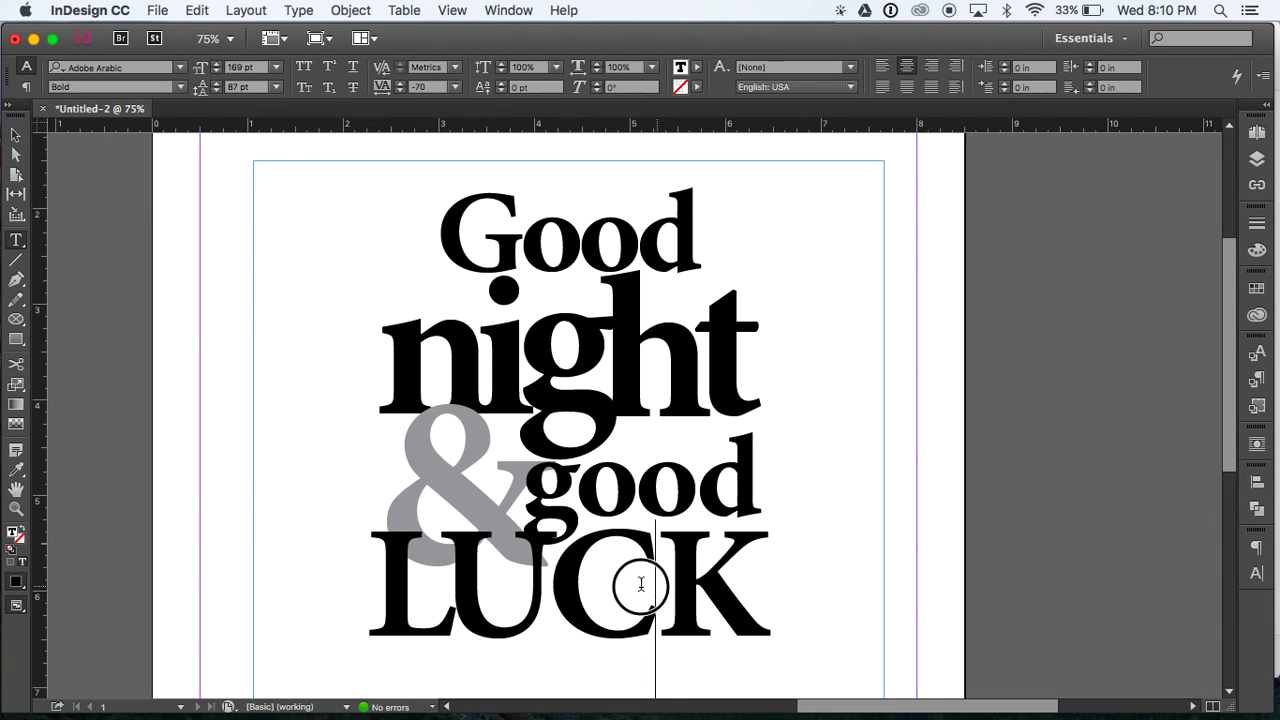
left_click(455, 91)
left_click(450, 150)
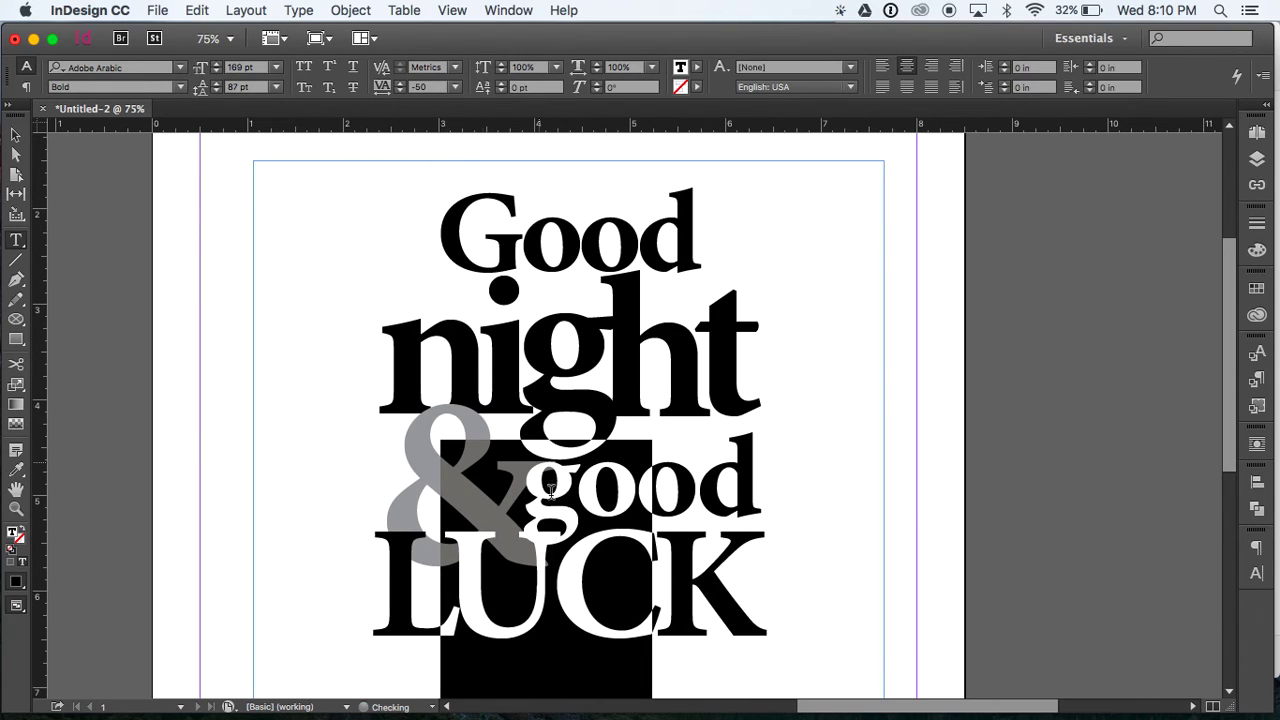
left_click(562, 600)
left_click(488, 590, "shift")
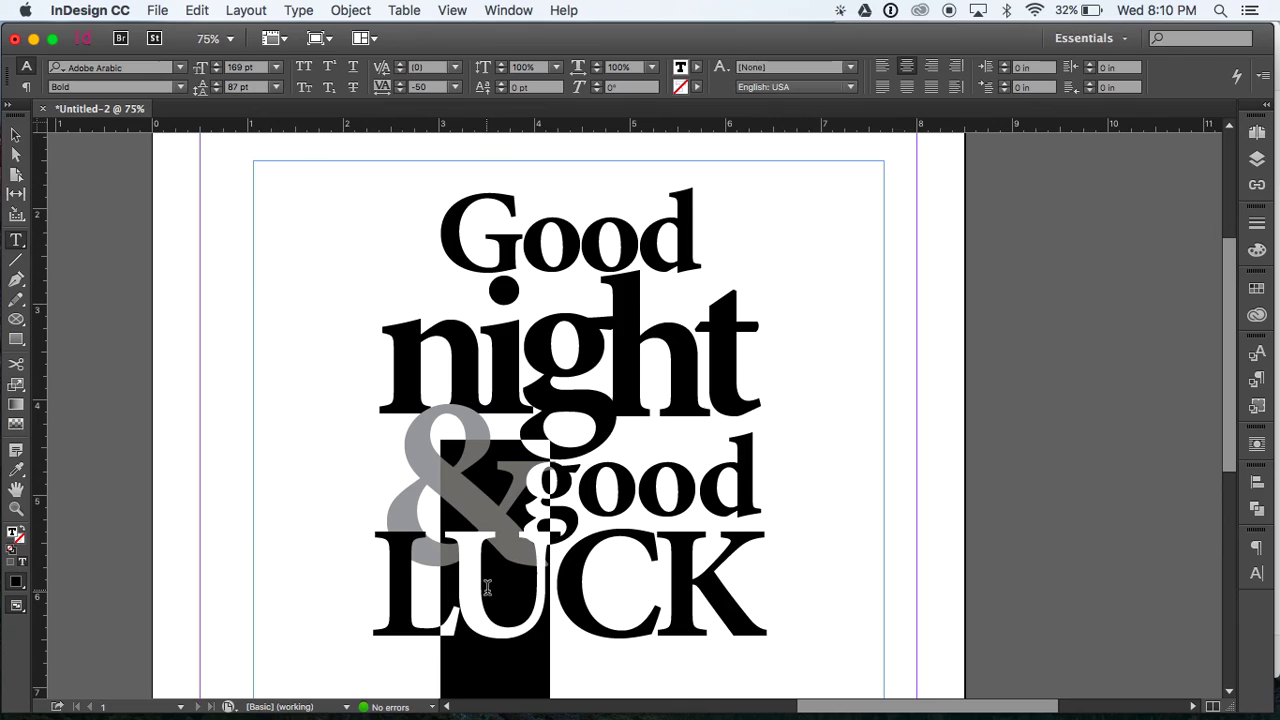
left_click(400, 90)
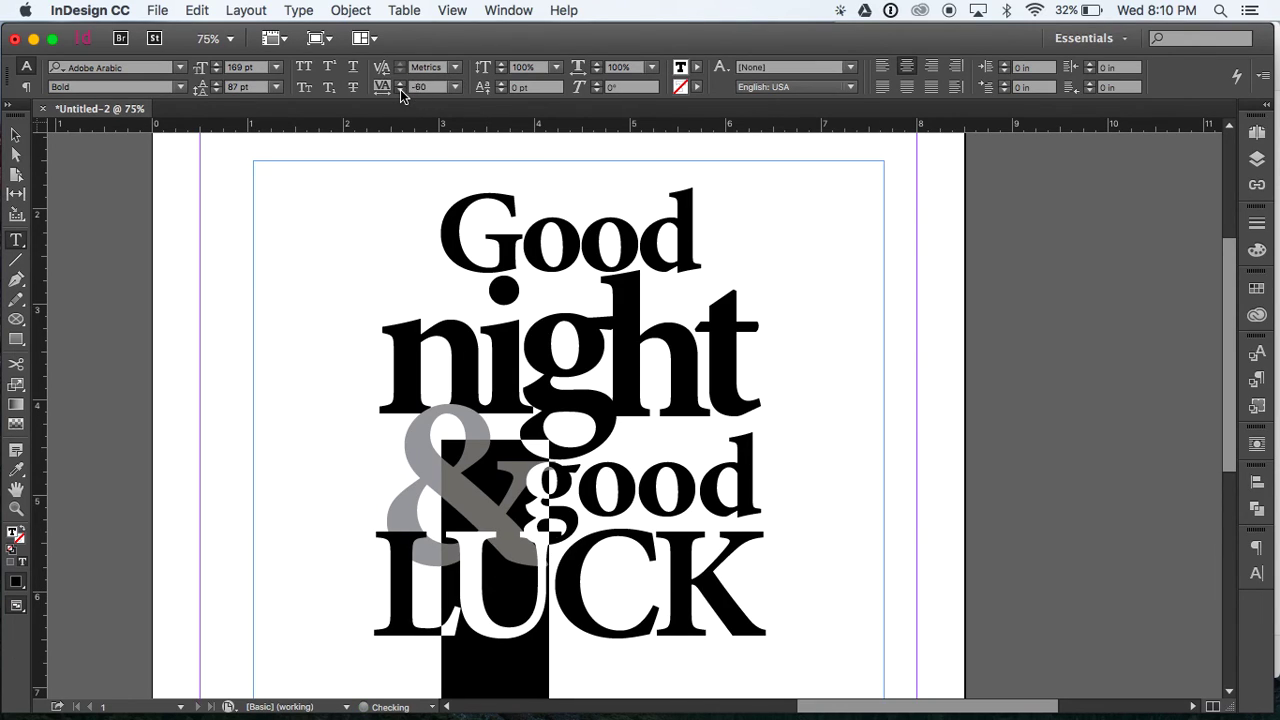
left_click(400, 90)
left_click(400, 90)
left_click(400, 90)
left_click(631, 381)
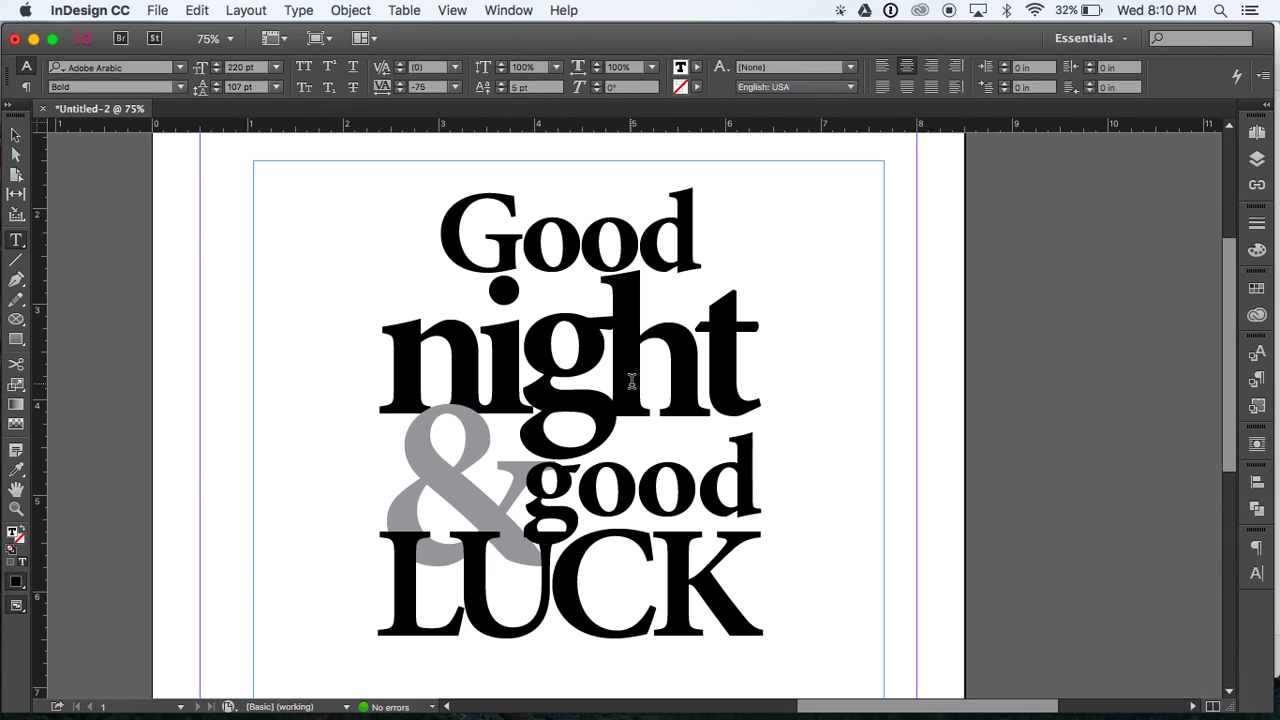
- Give the two o's in Good a 4 pt baseline shift
left_click_drag(637, 238, 535, 243)
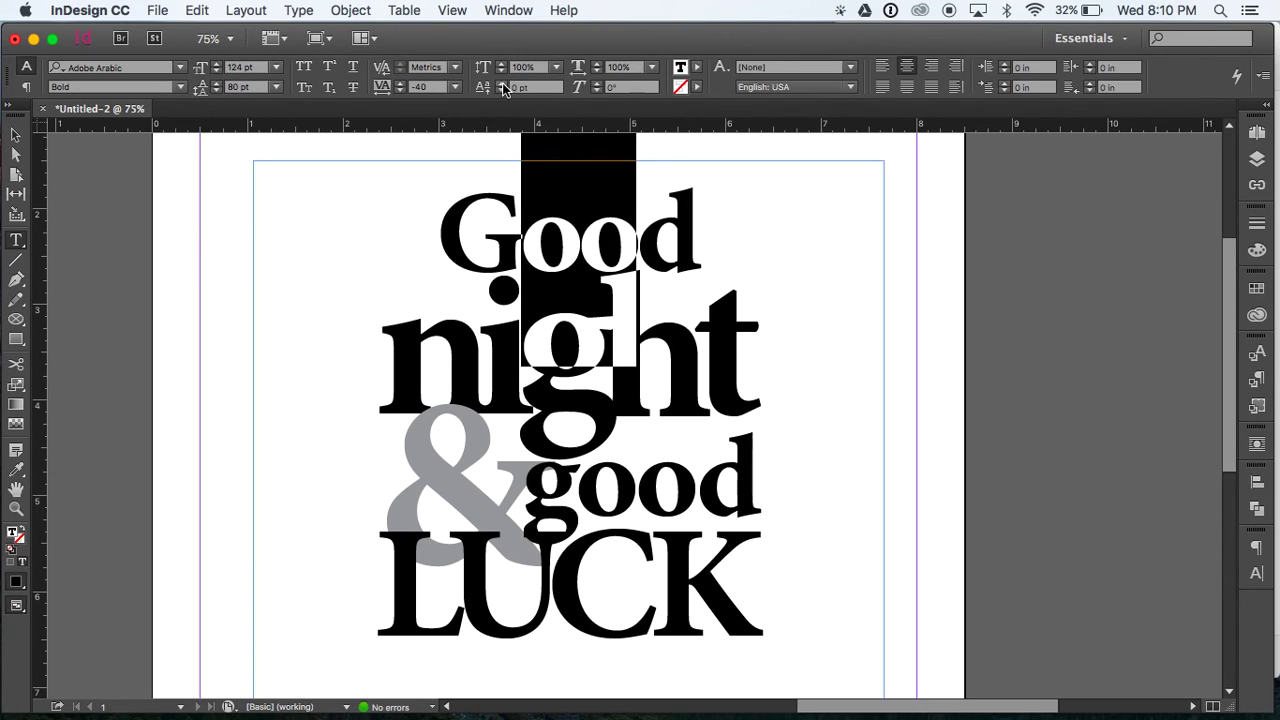
left_click(502, 84)
left_click(502, 84)
left_click(502, 84)
left_click(502, 84)
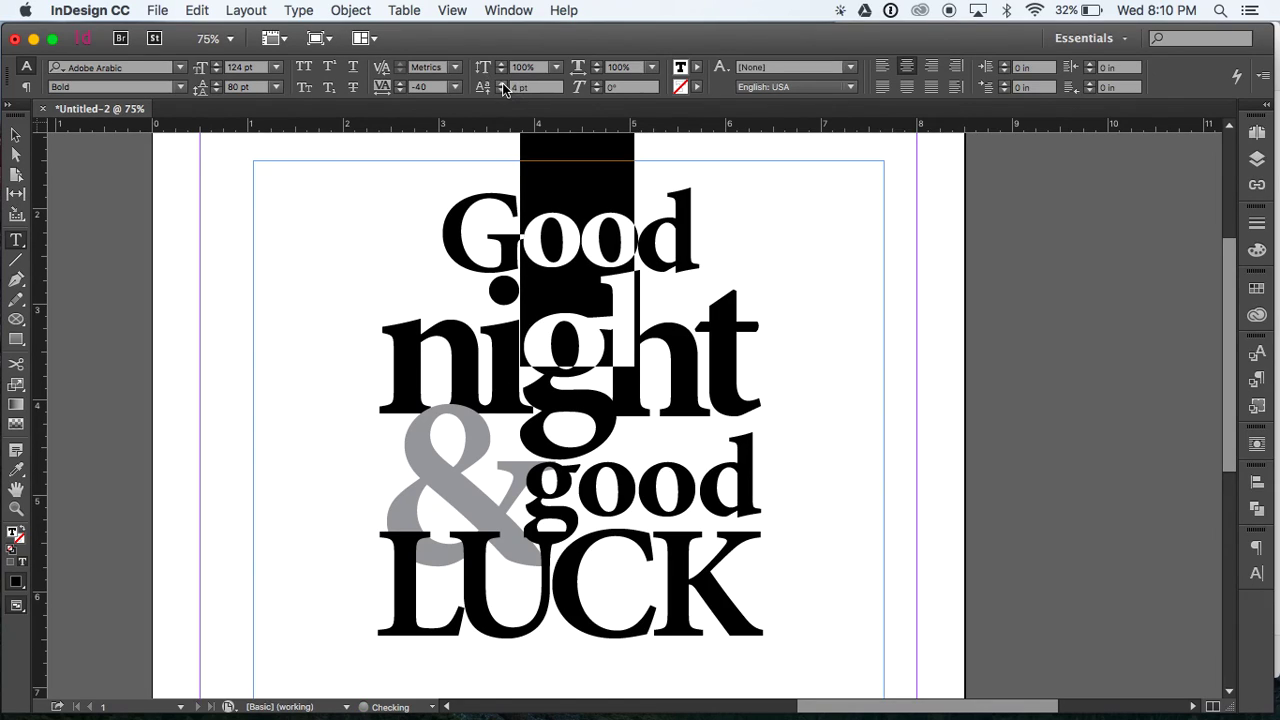
left_click(635, 265)
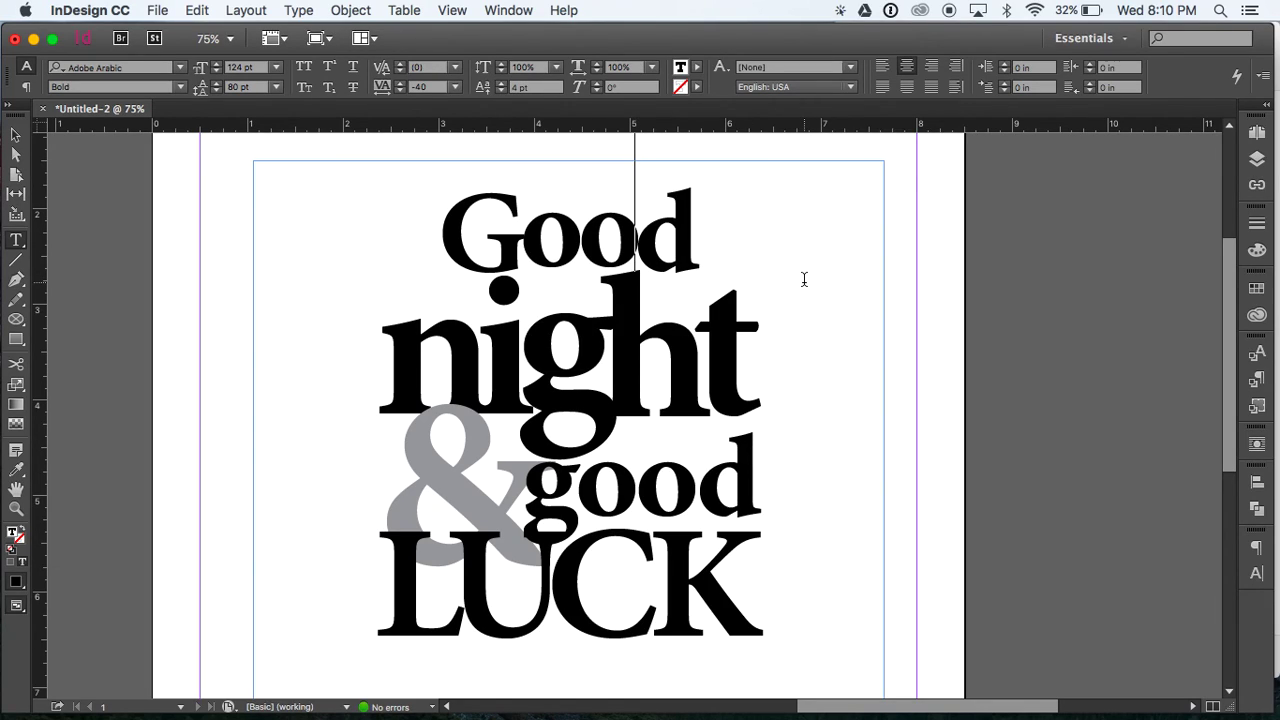
left_click(14, 133)
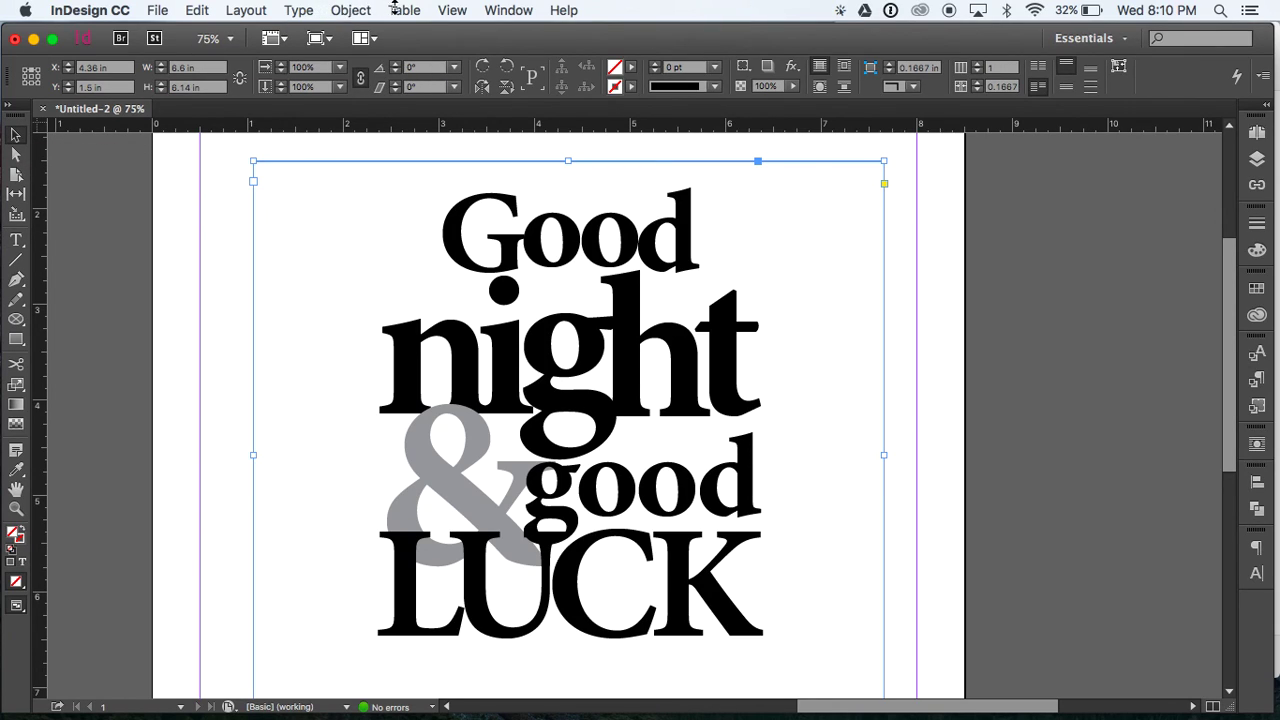
- Fit the page in the window and nudge the headline frame slightly left to centre it
left_click(452, 10)
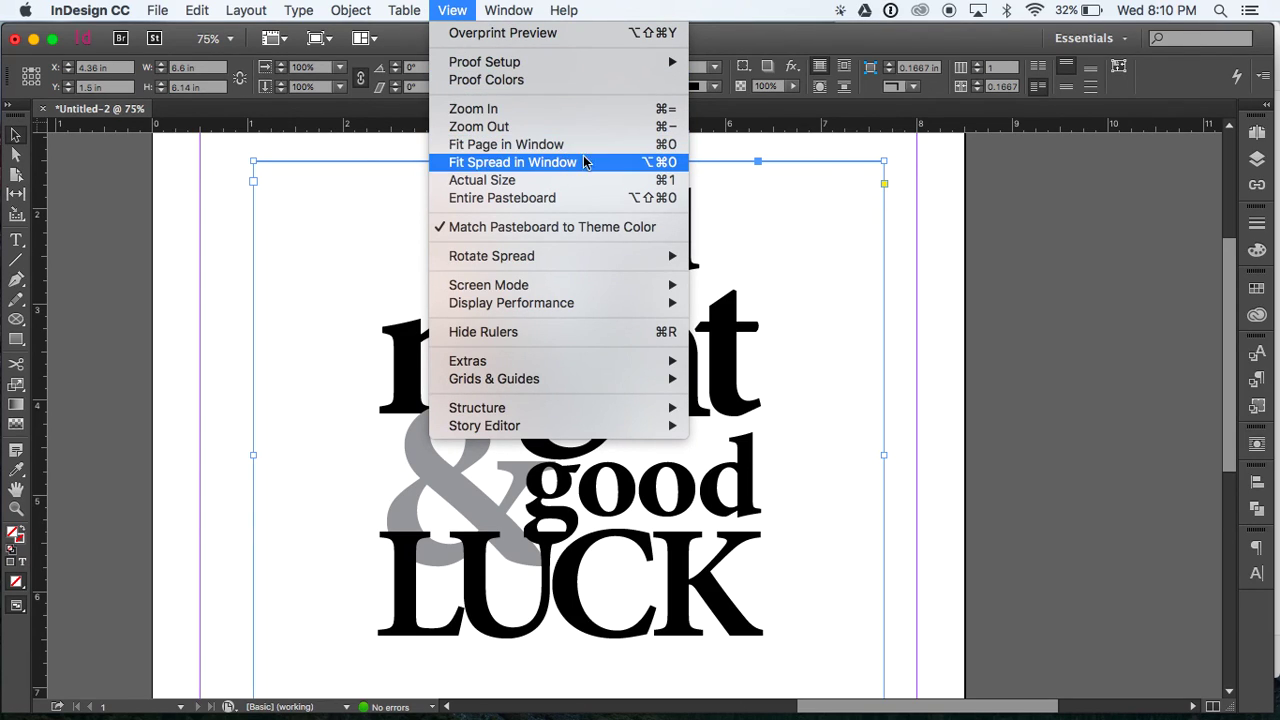
left_click(661, 147)
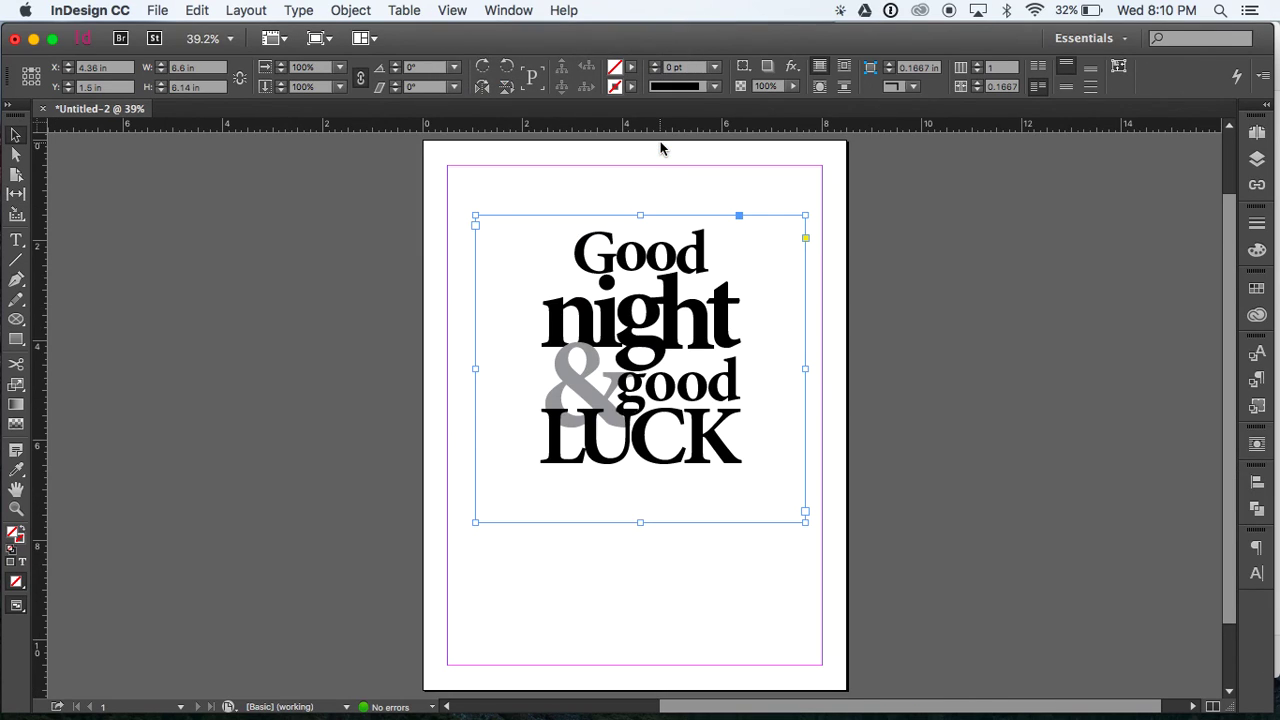
left_click(866, 310)
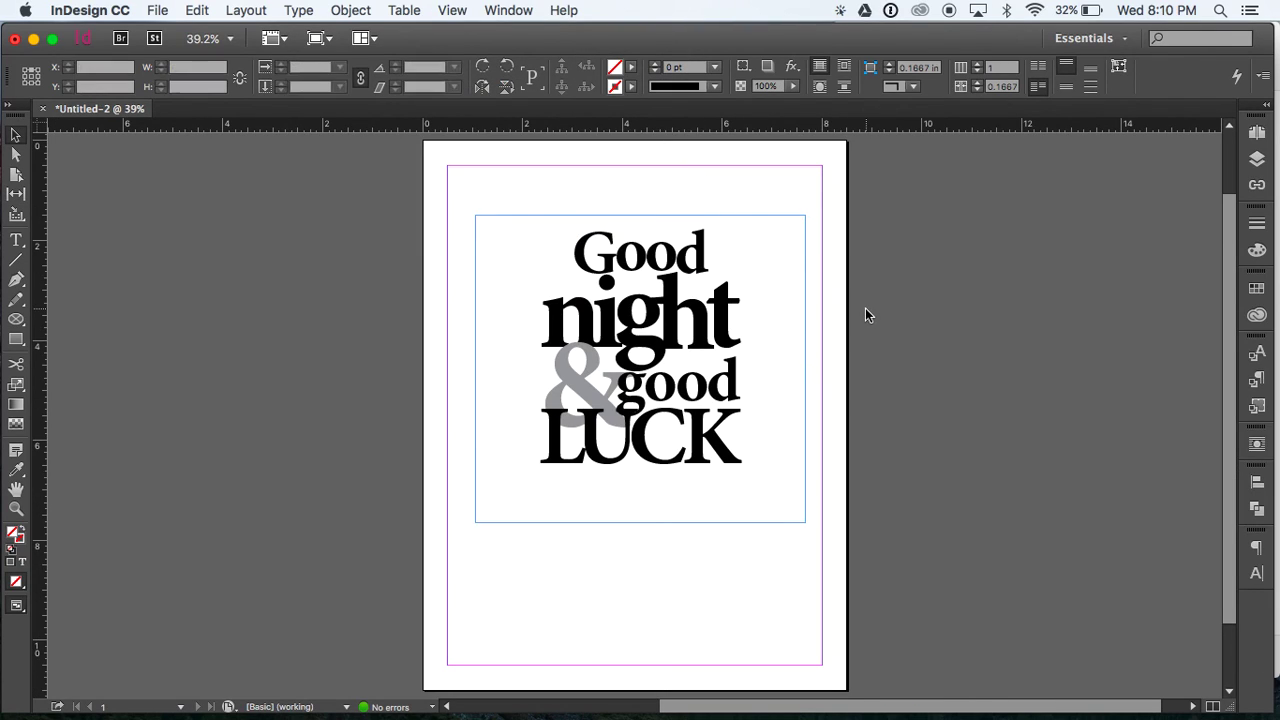
left_click_drag(732, 400, 720, 397)
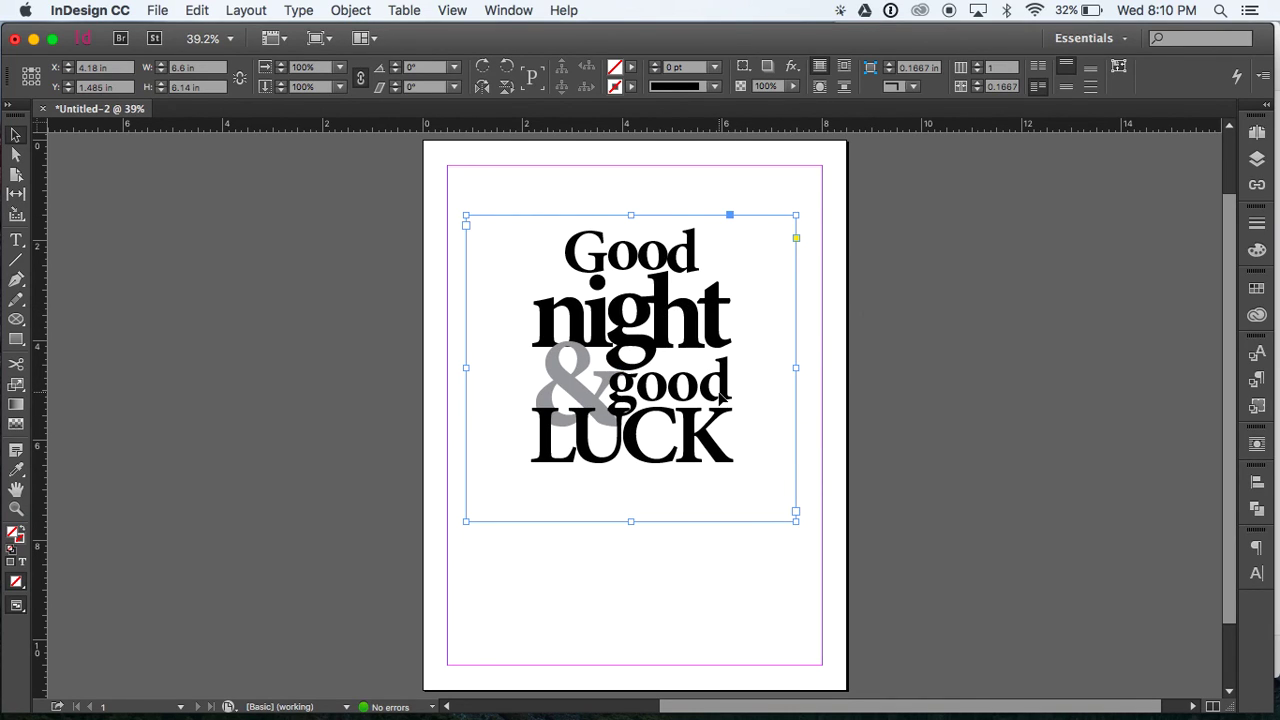